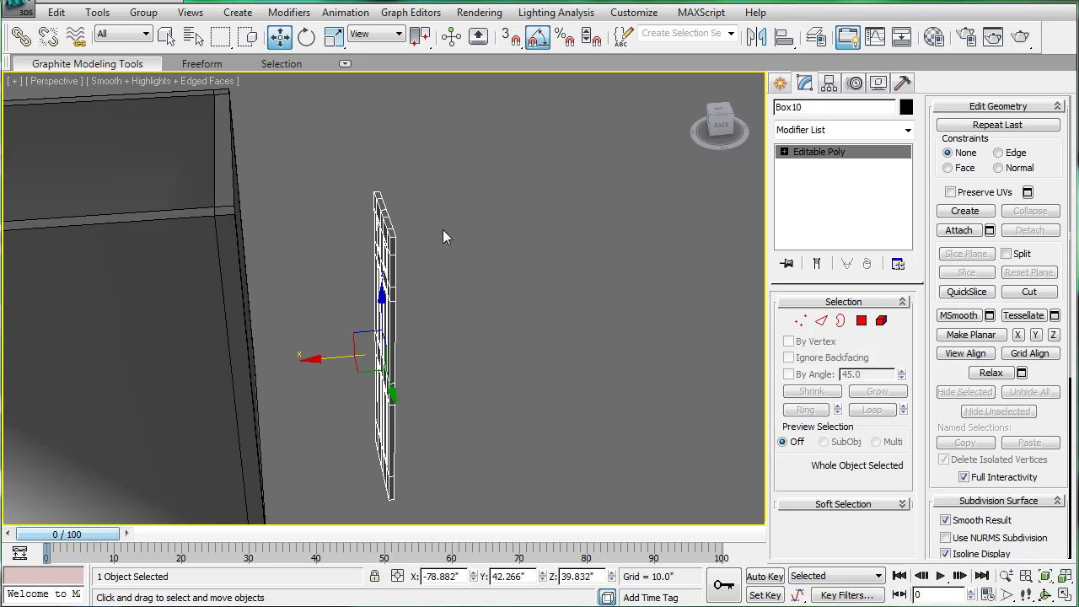
# - Clone the panelled door as one independent copy outside the room and stretch it along X into a deep block
pyautogui.keyDown('alt'); pyautogui.moveTo(448, 224); pyautogui.dragTo(495, 328, button='middle'); pyautogui.keyUp('alt')
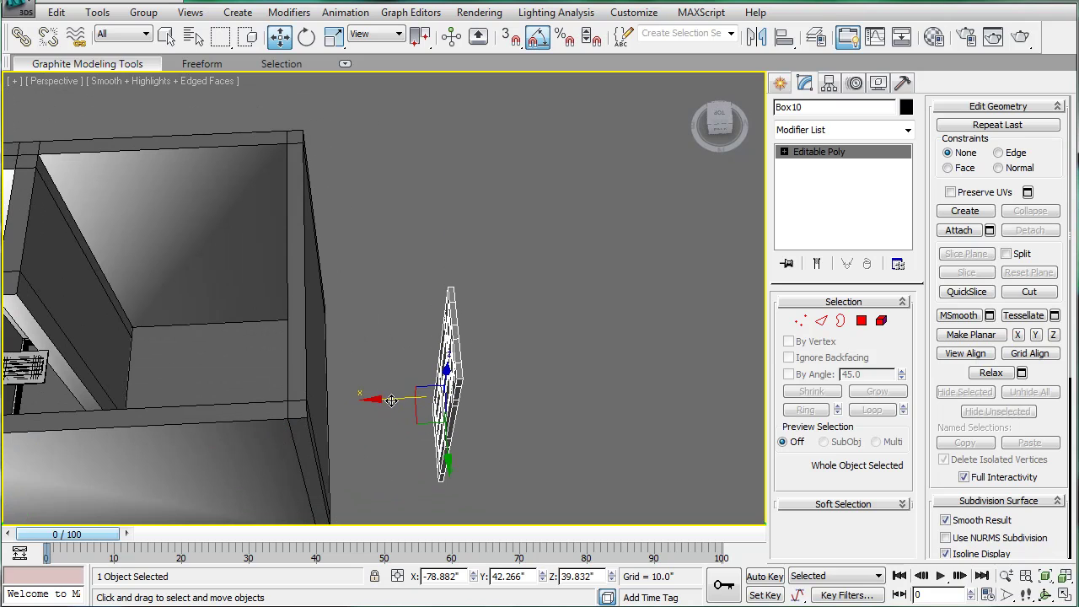
pyautogui.moveTo(391, 400)
pyautogui.mouseDown()
pyautogui.moveTo(218, 405)
pyautogui.moveTo(483, 406)
pyautogui.mouseUp()
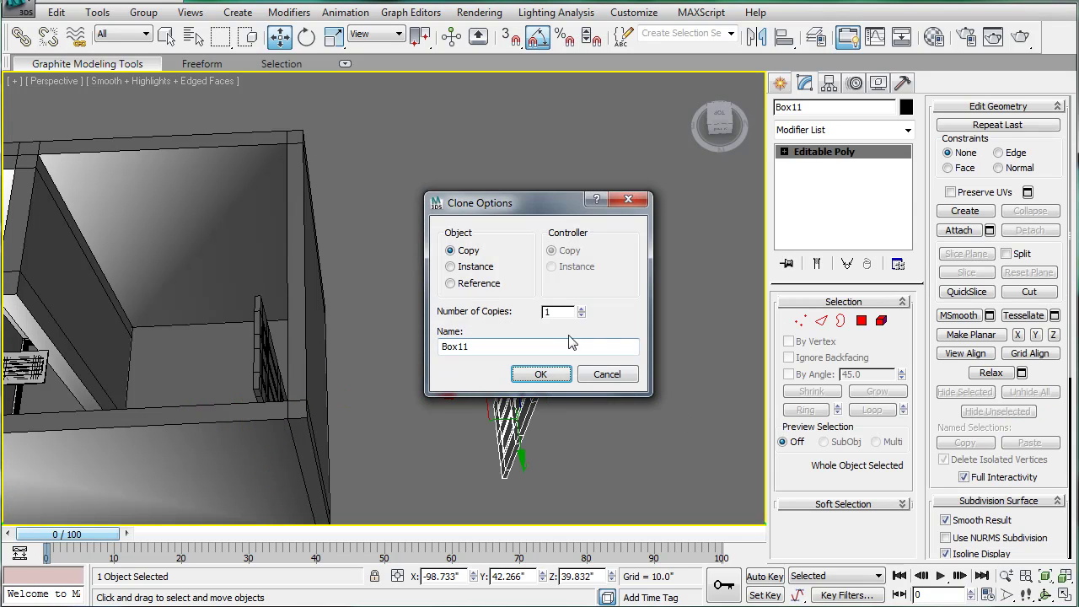
pyautogui.click(541, 376)
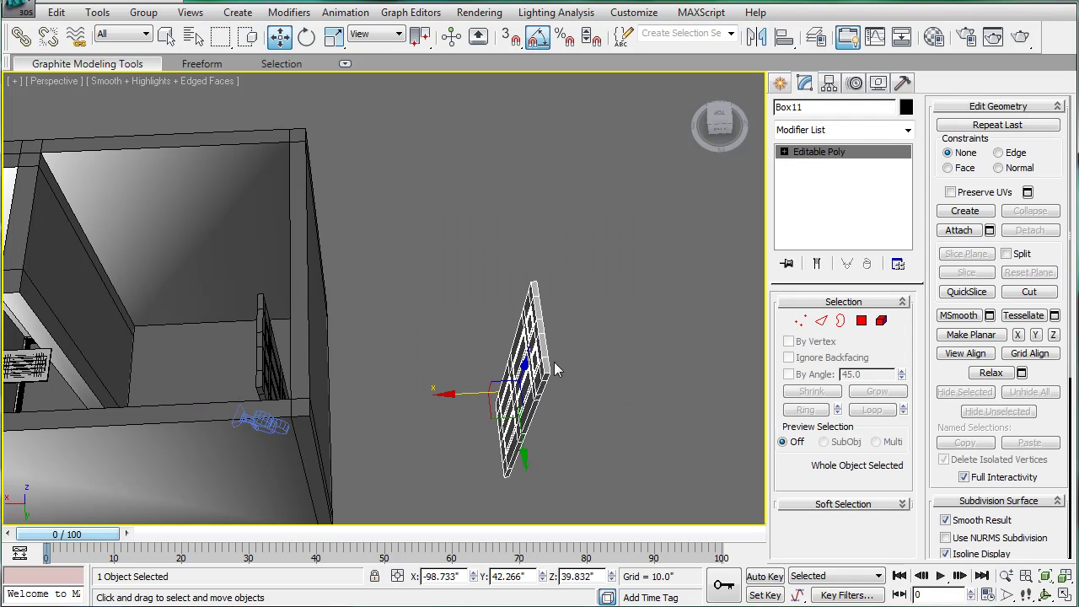
pyautogui.press('r')
pyautogui.moveTo(476, 396); pyautogui.dragTo(924, 369)
pyautogui.moveTo(646, 356); pyautogui.dragTo(451, 338, button='middle')
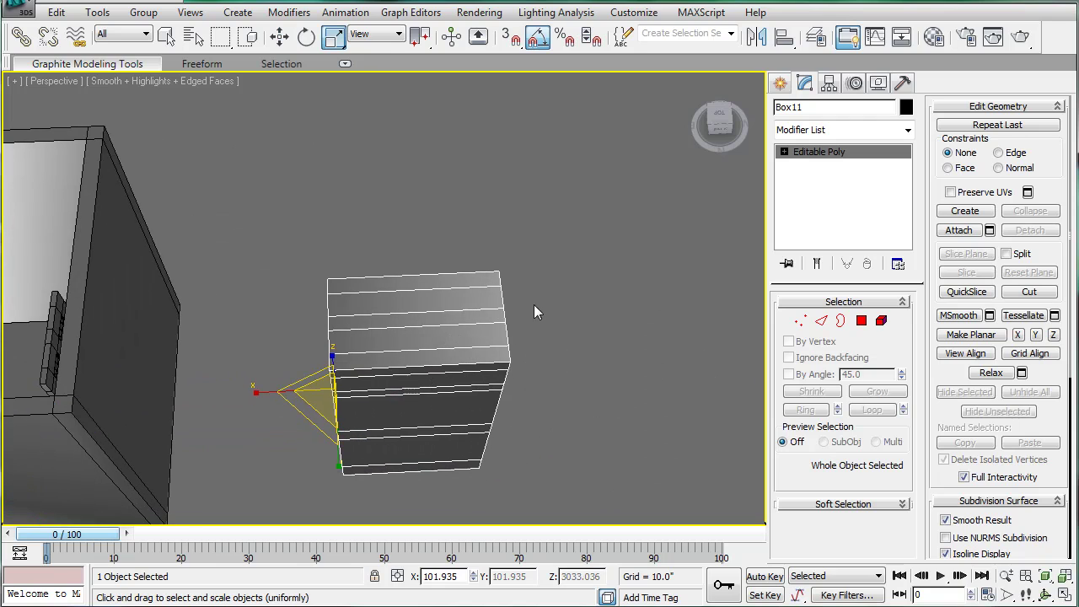
# - Remove the lengthwise edges across the block's top face
pyautogui.click(822, 320)
pyautogui.click(423, 290)
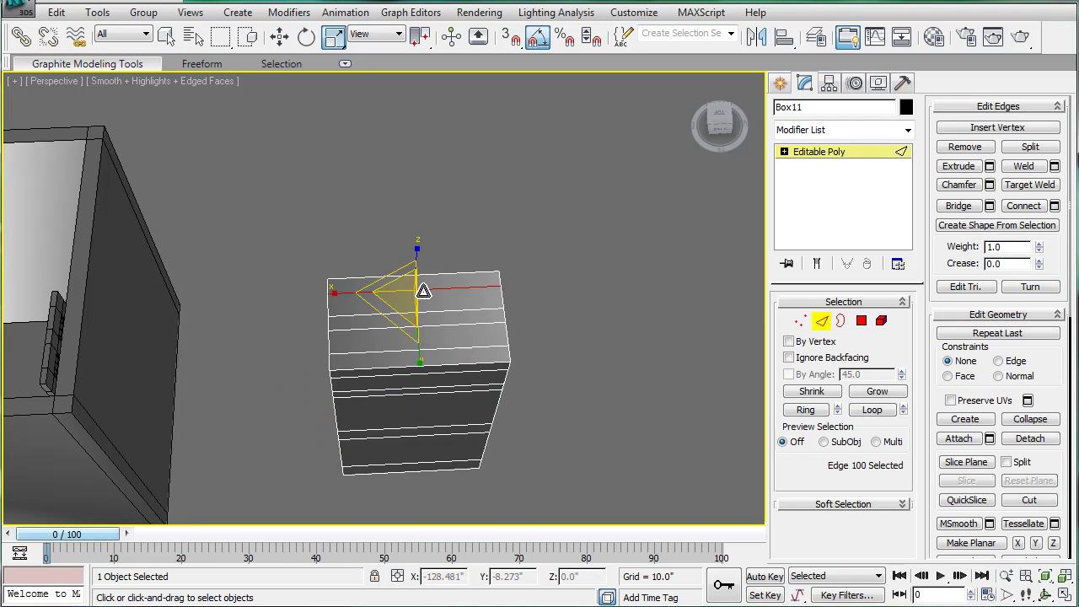
pyautogui.keyDown('ctrl'); pyautogui.click(440, 349); pyautogui.keyUp('ctrl')
pyautogui.click(440, 345)
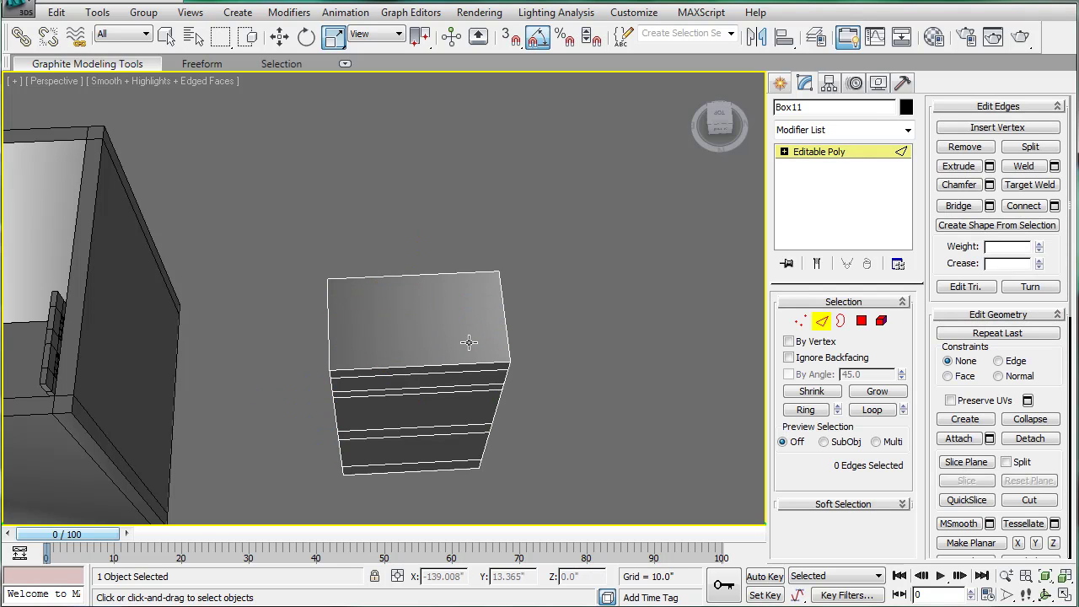
# - Remove the horizontal edges from the upper part of the block's two long sides
pyautogui.keyDown('alt'); pyautogui.moveTo(480, 329); pyautogui.dragTo(786, 263, button='middle'); pyautogui.keyUp('alt')
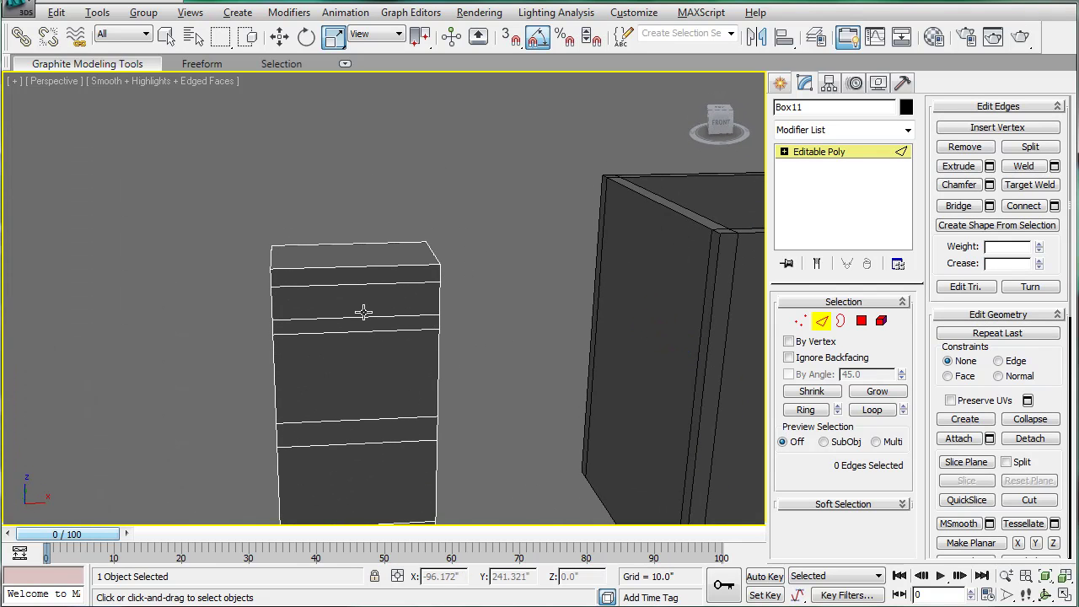
pyautogui.keyDown('alt'); pyautogui.moveTo(364, 312); pyautogui.dragTo(408, 309, button='middle'); pyautogui.keyUp('alt')
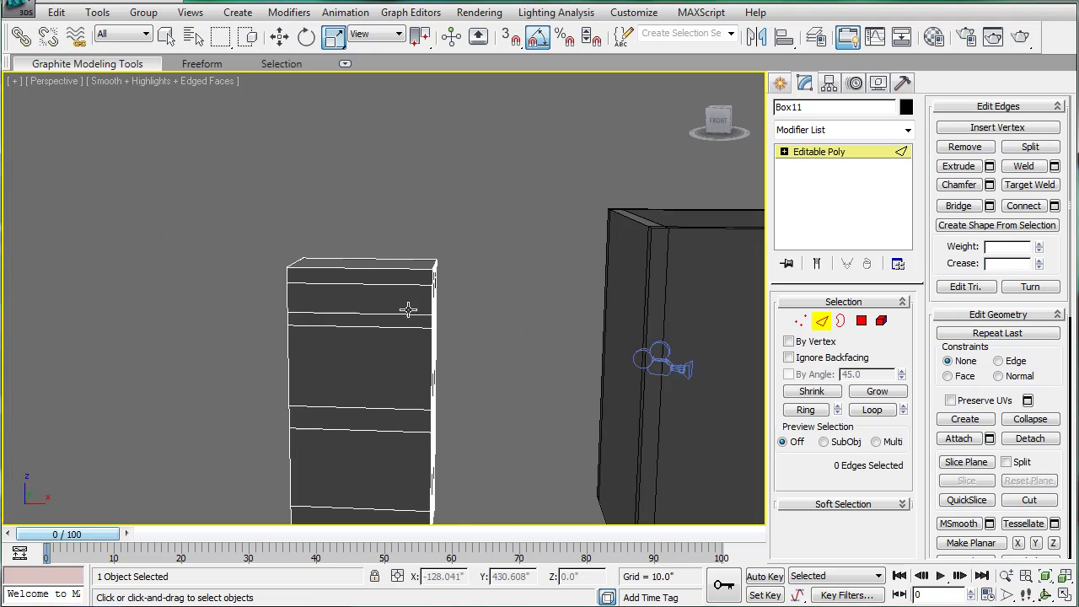
pyautogui.click(354, 283)
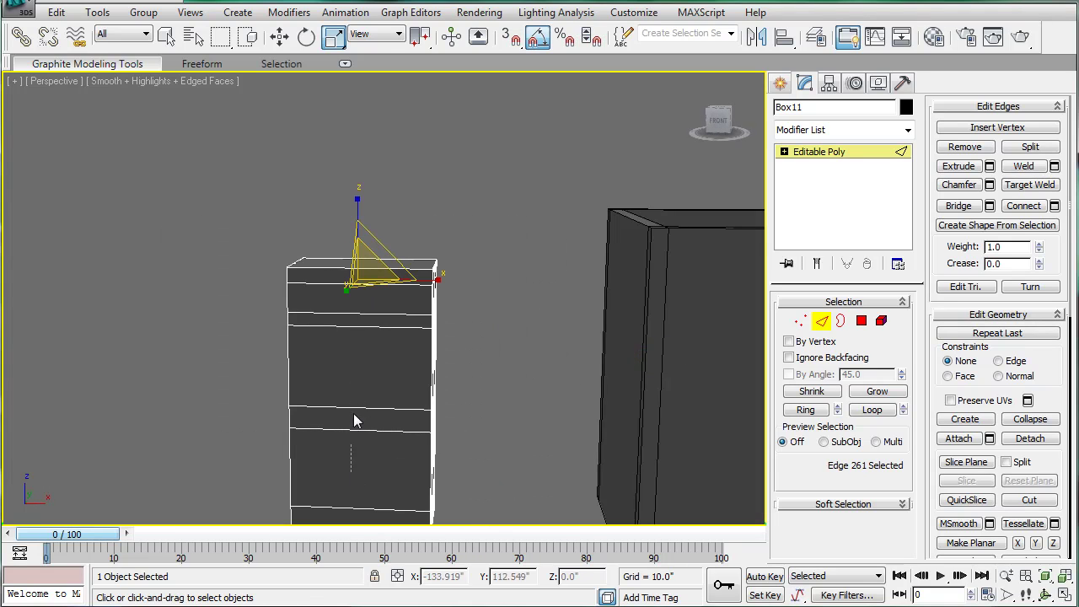
pyautogui.moveTo(369, 282); pyautogui.dragTo(369, 283)
pyautogui.press('BackSpace')
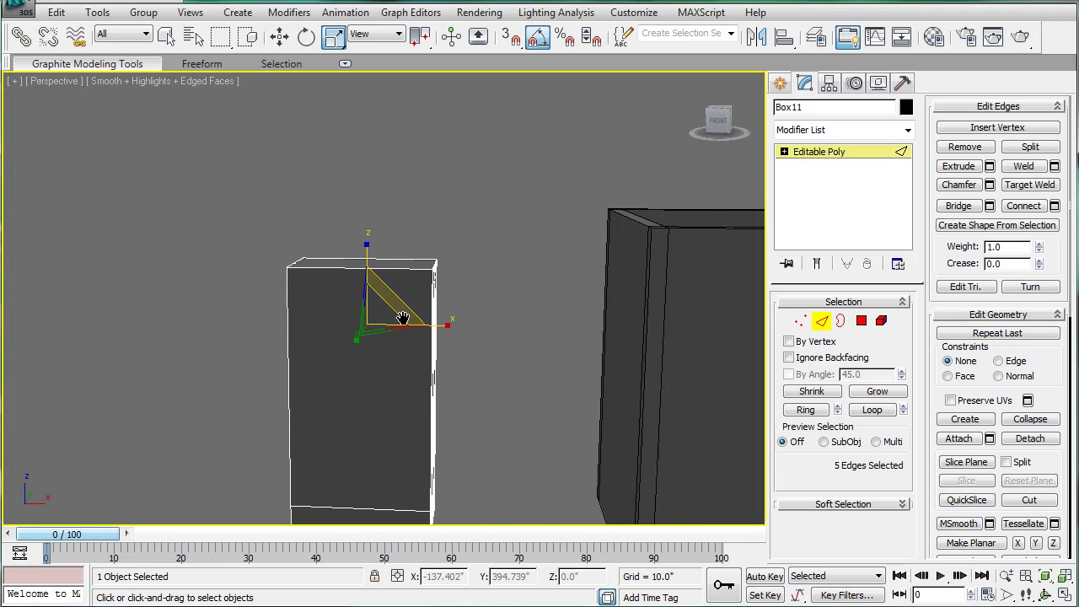
pyautogui.keyDown('alt'); pyautogui.moveTo(402, 317); pyautogui.dragTo(739, 311, button='middle'); pyautogui.keyUp('alt')
pyautogui.click(409, 305)
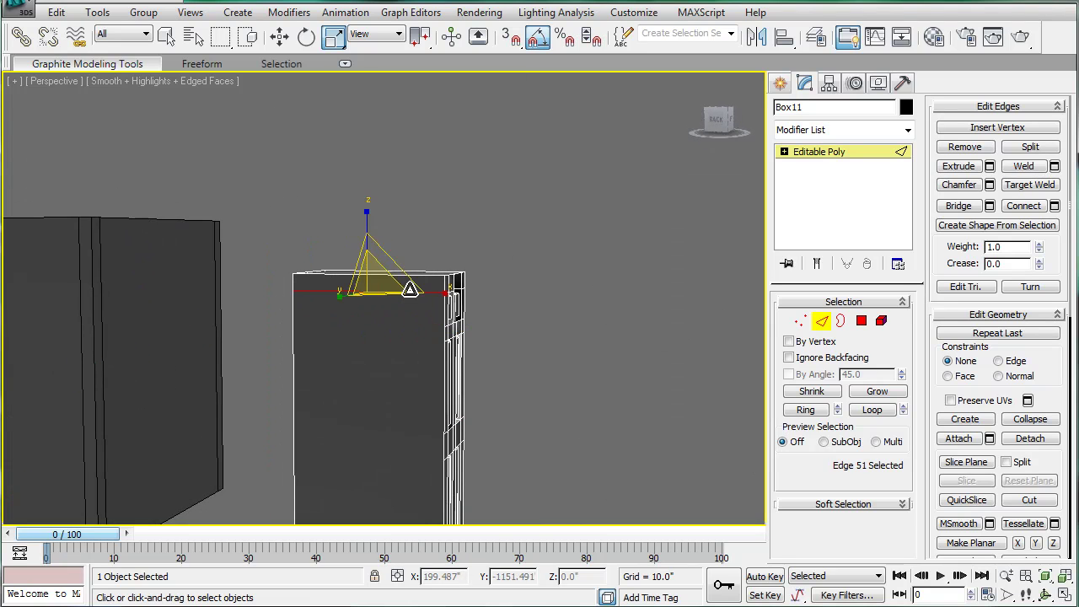
pyautogui.click(409, 312)
# - Try to shift the skewed edge between the two upper door panels along X
pyautogui.keyDown('alt'); pyautogui.moveTo(513, 292); pyautogui.dragTo(411, 300, button='middle'); pyautogui.keyUp('alt')
pyautogui.scroll(5, 380, 292)
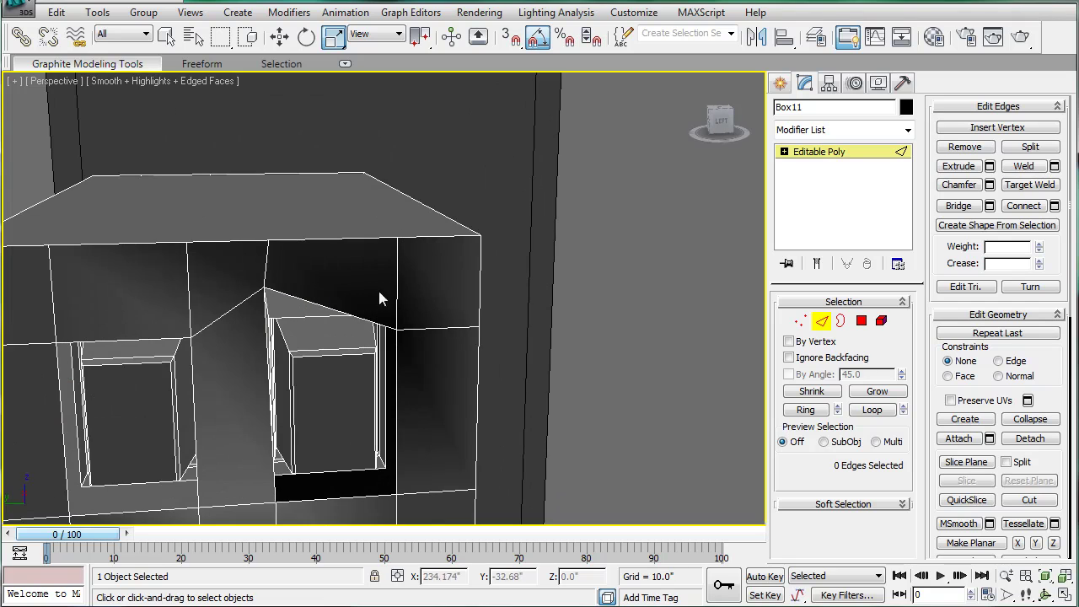
pyautogui.click(261, 295)
pyautogui.keyDown('alt'); pyautogui.moveTo(260, 295); pyautogui.dragTo(294, 319, button='middle'); pyautogui.keyUp('alt')
pyautogui.click(280, 328)
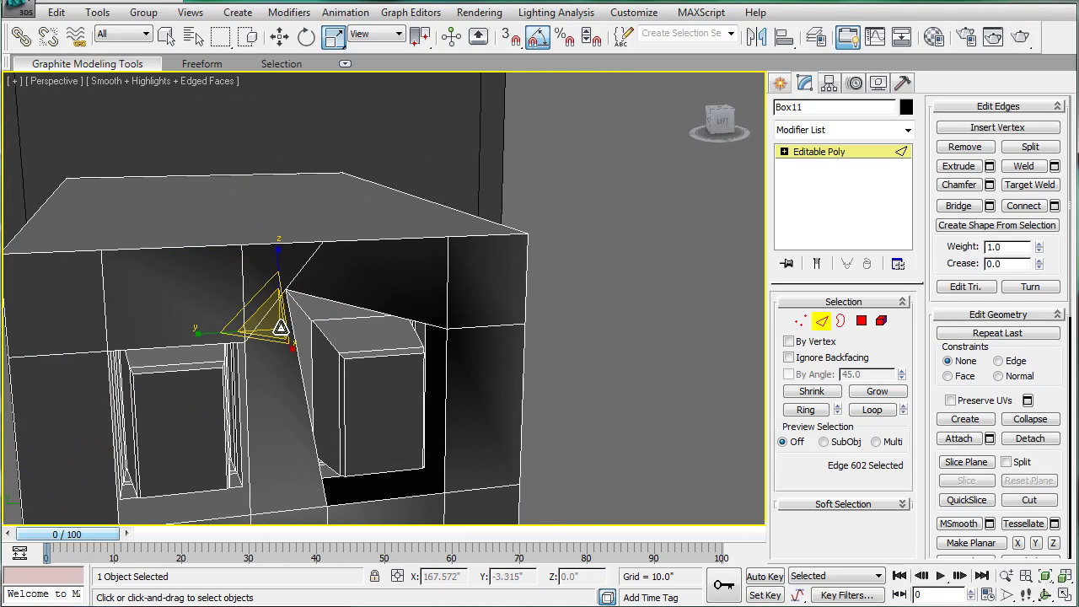
pyautogui.press('w')
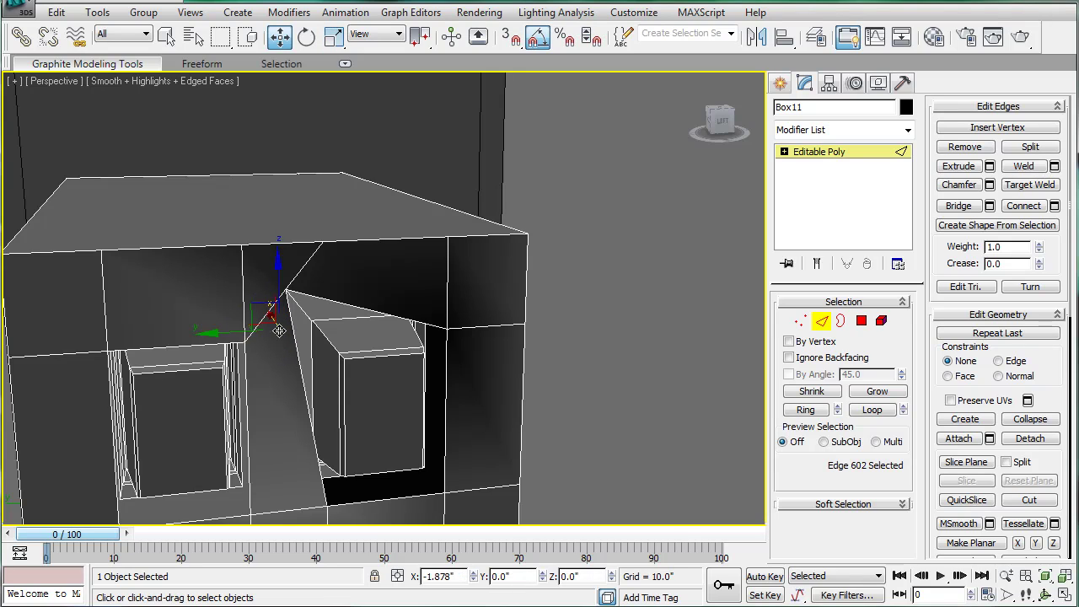
# - In wireframe display, move the three stray vertices inside the block along X toward the nearer panelled end
pyautogui.press('F3')
pyautogui.keyDown('alt'); pyautogui.moveTo(377, 367); pyautogui.dragTo(496, 348, button='middle'); pyautogui.keyUp('alt')
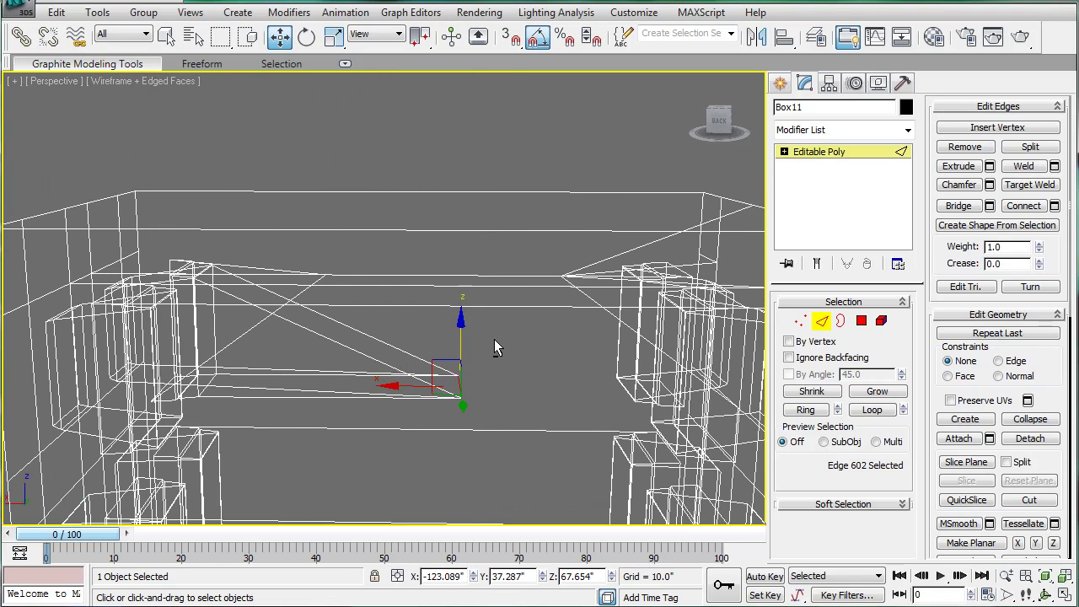
pyautogui.click(800, 324)
pyautogui.scroll(-3, 655, 329)
pyautogui.moveTo(518, 310); pyautogui.dragTo(481, 281, button='middle')
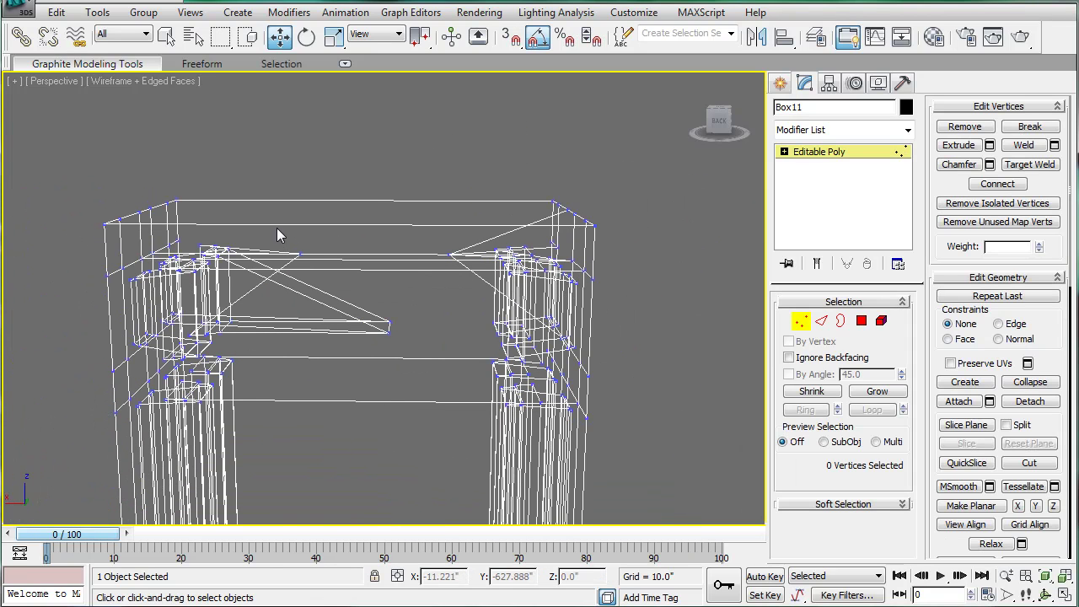
pyautogui.moveTo(392, 346); pyautogui.dragTo(400, 351)
pyautogui.moveTo(292, 301); pyautogui.dragTo(142, 307)
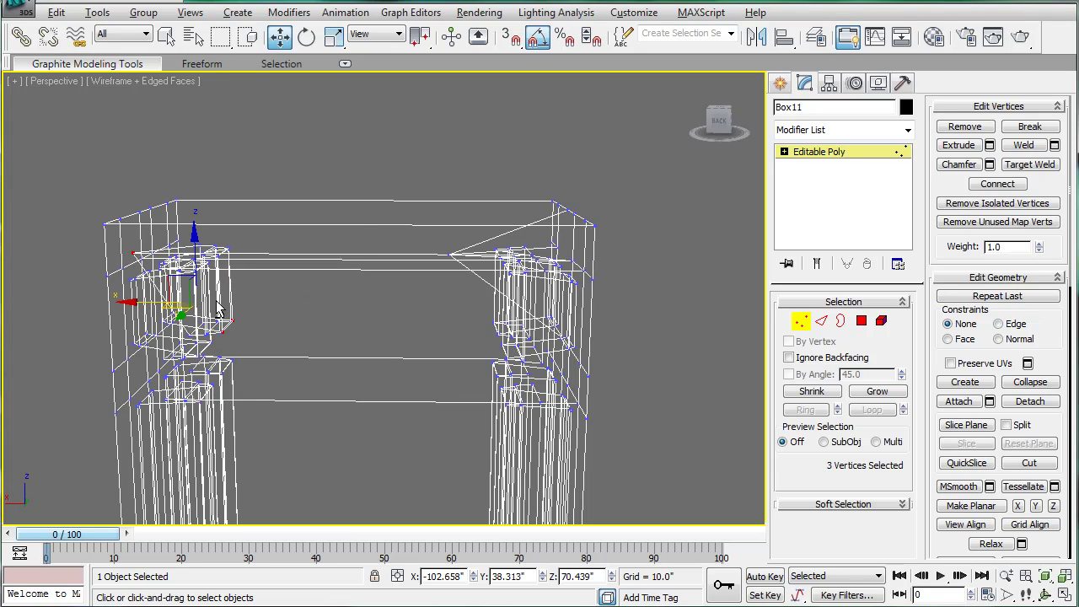
# - Align the overshot vertex with its panel and the stray vertex at the opposite end, then return to the shaded whole object
pyautogui.click(131, 256)
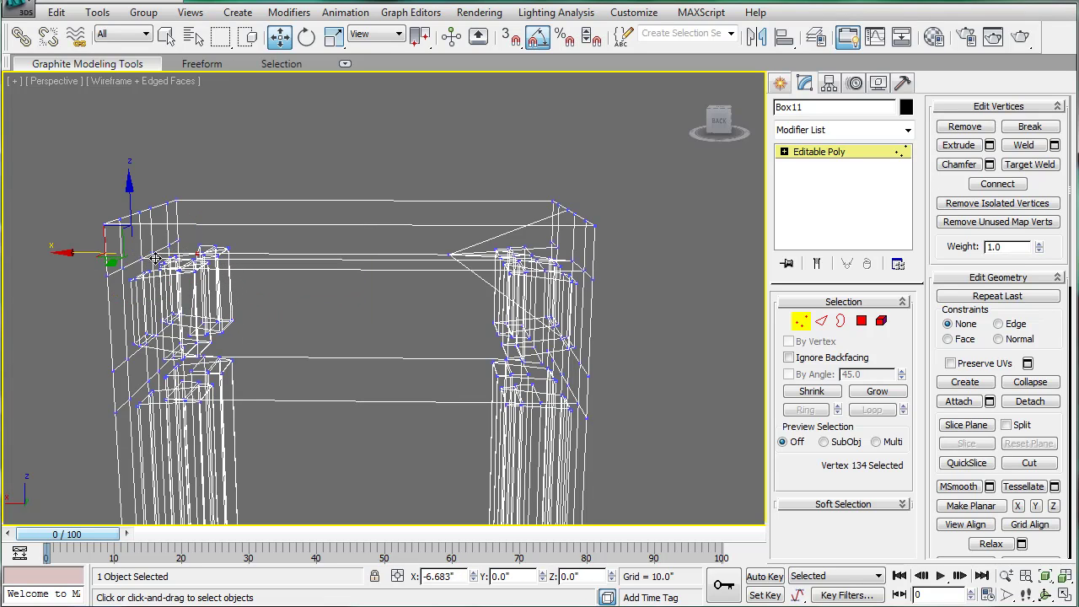
pyautogui.moveTo(147, 256); pyautogui.dragTo(245, 245)
pyautogui.moveTo(475, 280); pyautogui.dragTo(514, 254)
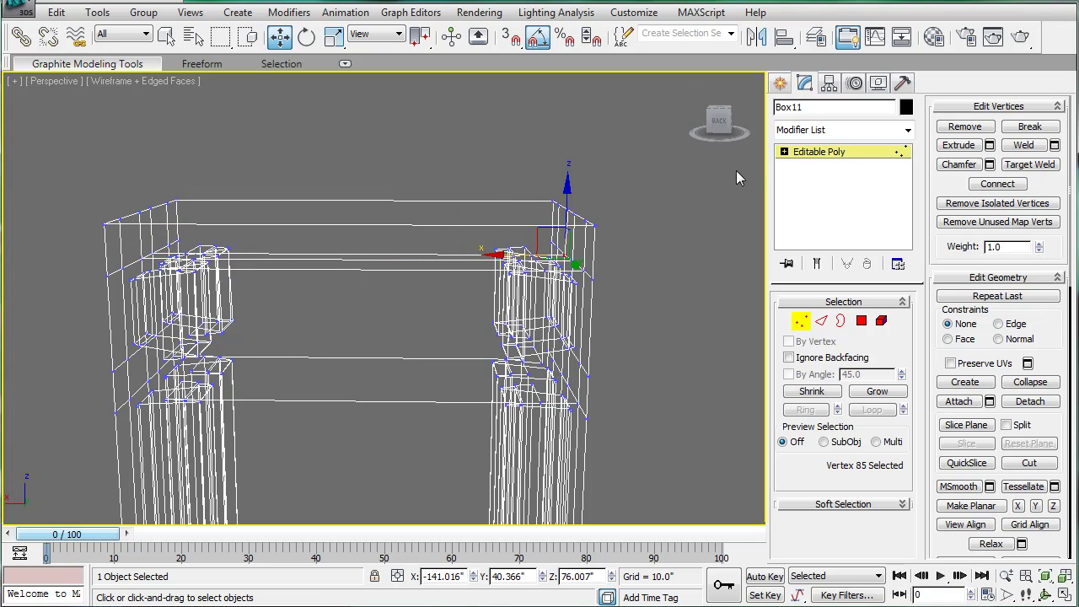
pyautogui.click(792, 153)
pyautogui.press('F3')
pyautogui.scroll(-4, 529, 255)
pyautogui.moveTo(529, 255)
pyautogui.keyDown('alt'); pyautogui.mouseDown(button='middle')
pyautogui.moveTo(369, 279)
pyautogui.moveTo(365, 253)
pyautogui.moveTo(446, 250)
pyautogui.moveTo(258, 277)
pyautogui.moveTo(136, 272)
pyautogui.moveTo(259, 297)
pyautogui.mouseUp(button='middle'); pyautogui.keyUp('alt')
pyautogui.scroll(-5, 559, 335)
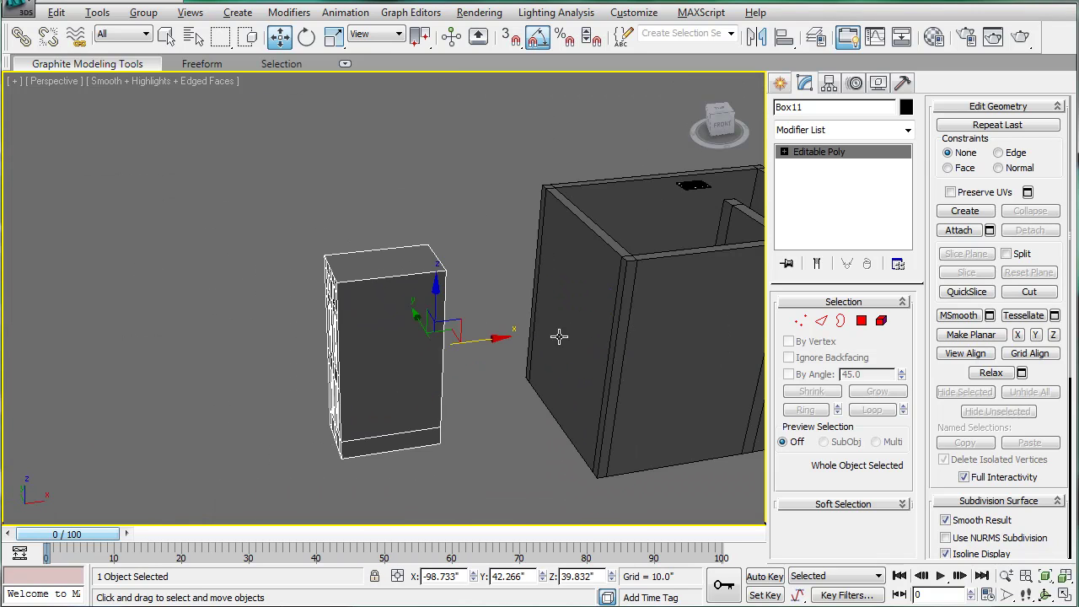
# - Remove the low horizontal edge from the block's front long side
pyautogui.keyDown('alt'); pyautogui.moveTo(559, 335); pyautogui.dragTo(761, 285, button='middle'); pyautogui.keyUp('alt')
pyautogui.click(824, 321)
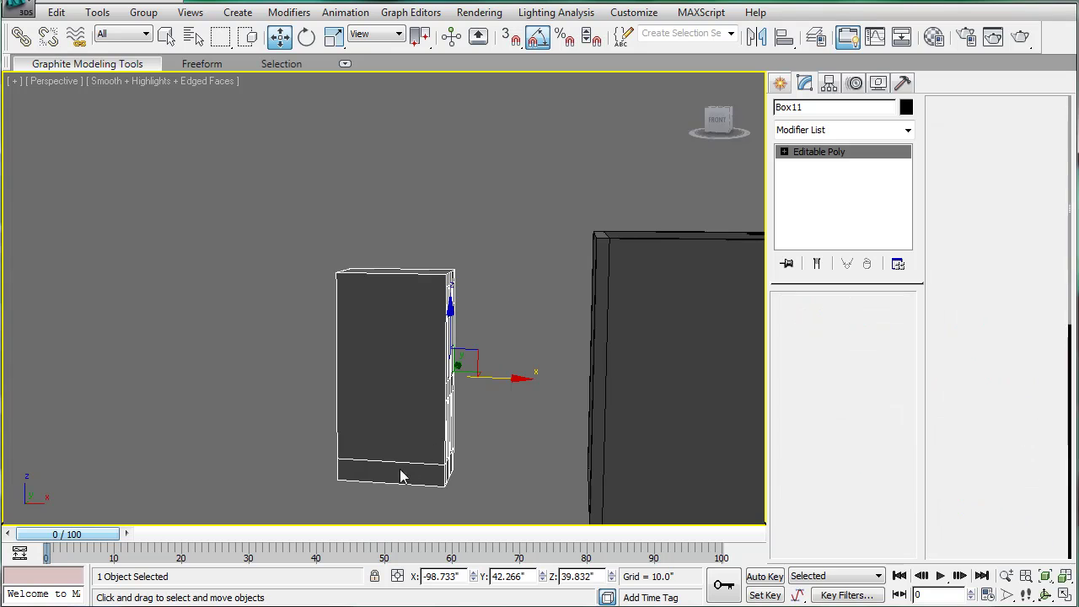
pyautogui.doubleClick(402, 475)
pyautogui.click(400, 461)
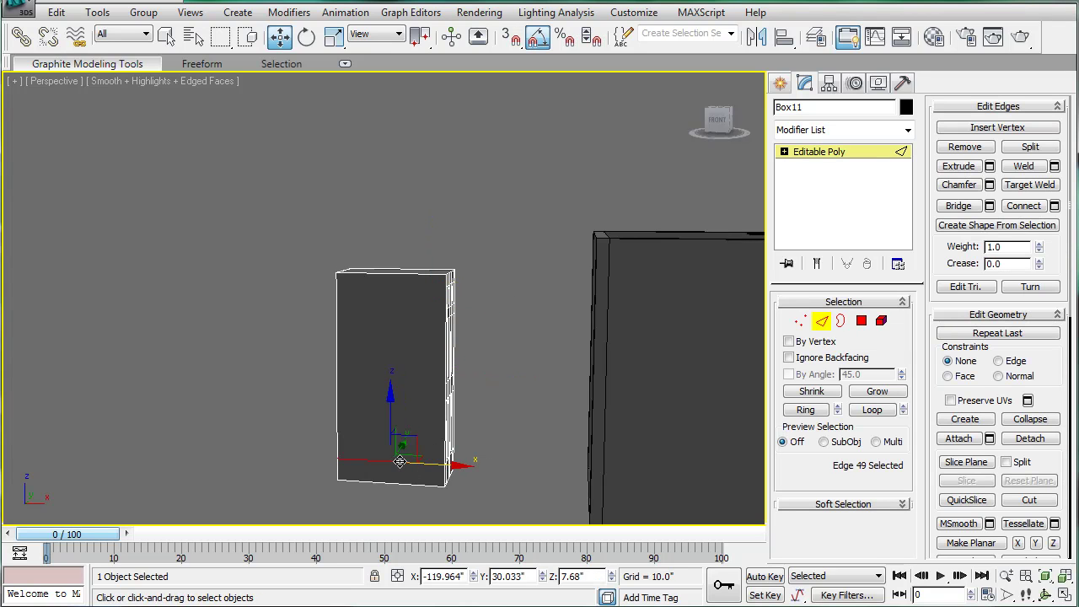
pyautogui.click(400, 435)
# - Remove all the lengthwise edges from the block's underside
pyautogui.keyDown('alt'); pyautogui.moveTo(401, 435); pyautogui.dragTo(412, 274, button='middle'); pyautogui.keyUp('alt')
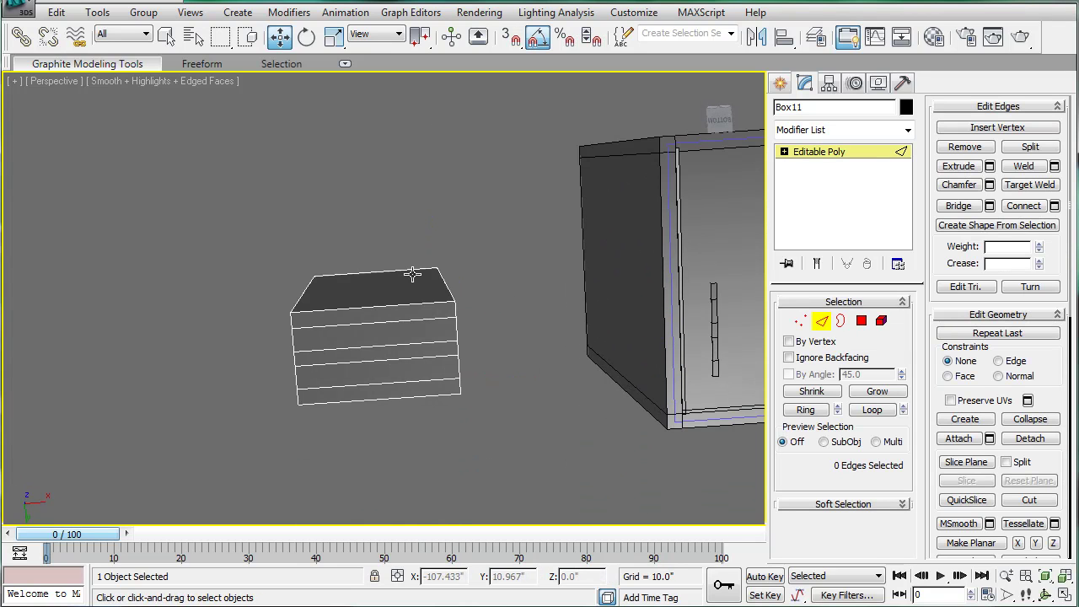
pyautogui.click(407, 320)
pyautogui.press('BackSpace')
pyautogui.click(432, 343)
pyautogui.press('BackSpace')
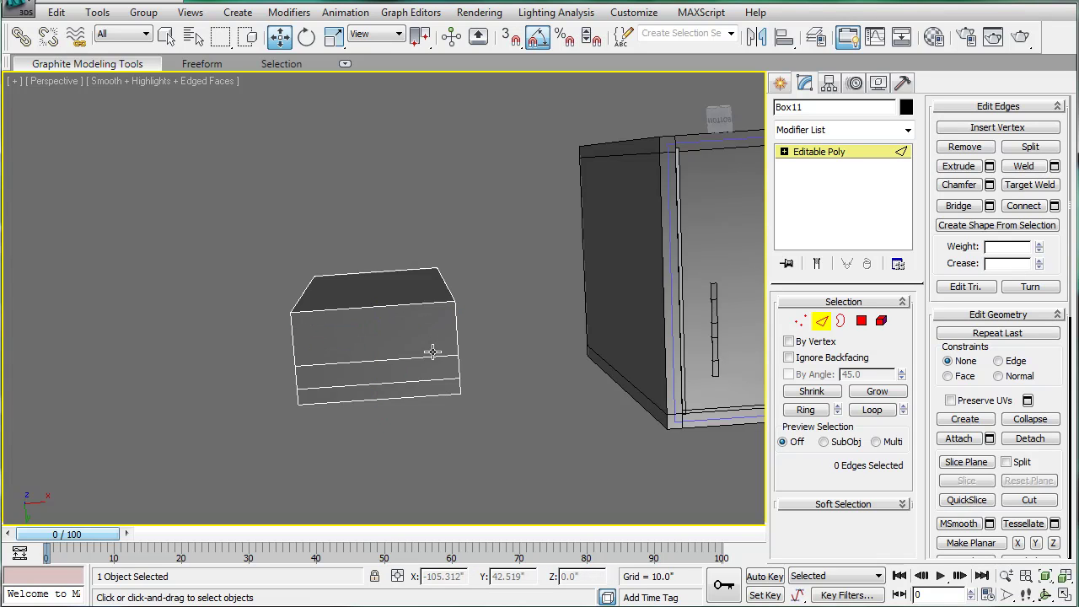
pyautogui.doubleClick(433, 389)
pyautogui.hotkey('ctrl', 'BackSpace')
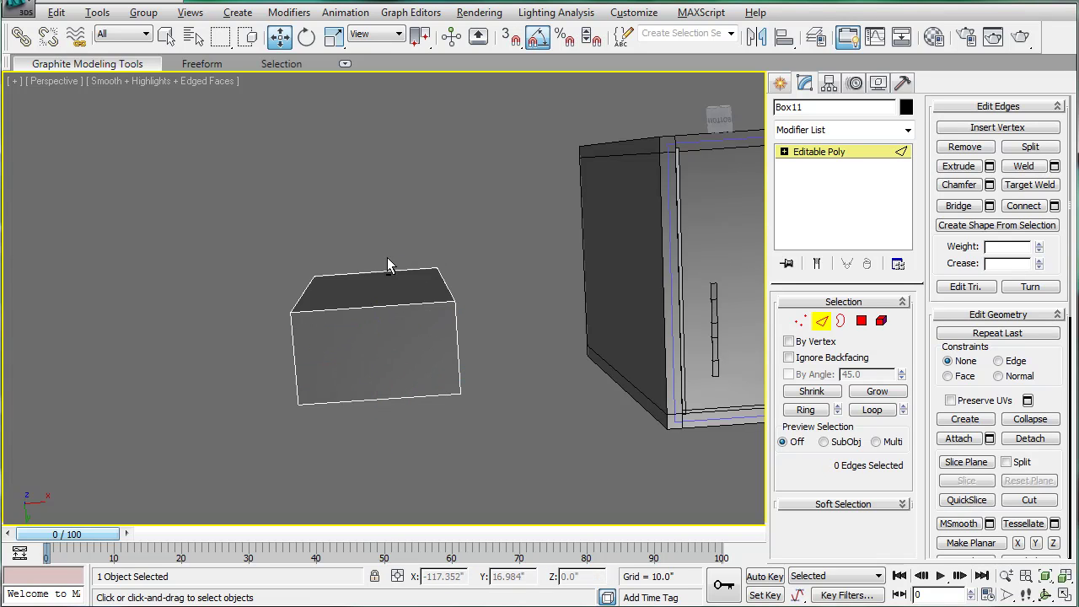
# - Delete the flat black polygon covering the upper right panel on the block's outer end
pyautogui.keyDown('alt'); pyautogui.moveTo(387, 257); pyautogui.dragTo(607, 403, button='middle'); pyautogui.keyUp('alt')
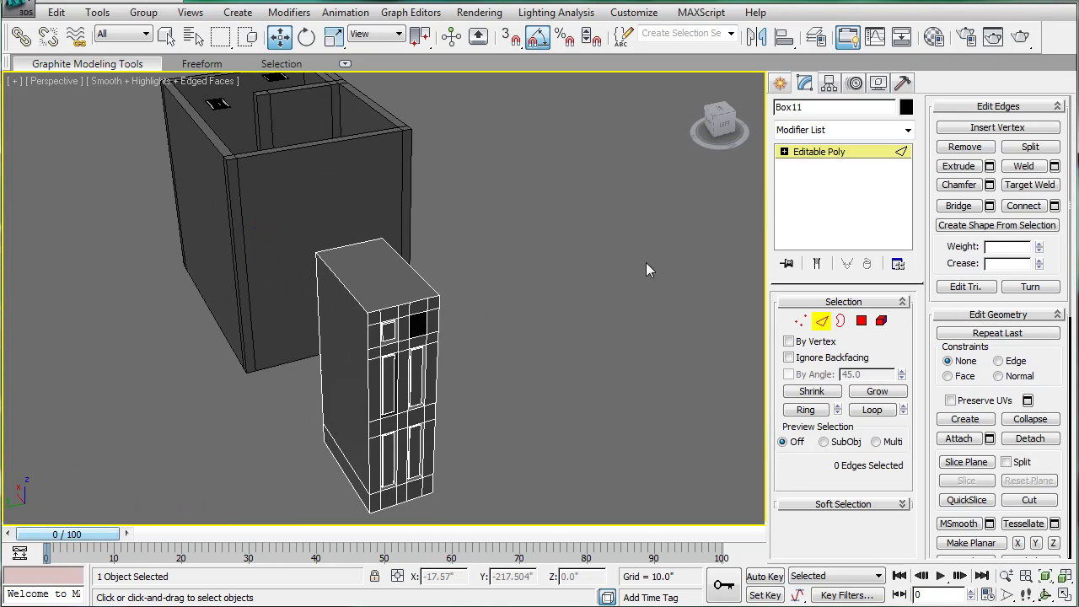
pyautogui.scroll(4, 646, 264)
pyautogui.click(862, 320)
pyautogui.click(492, 356)
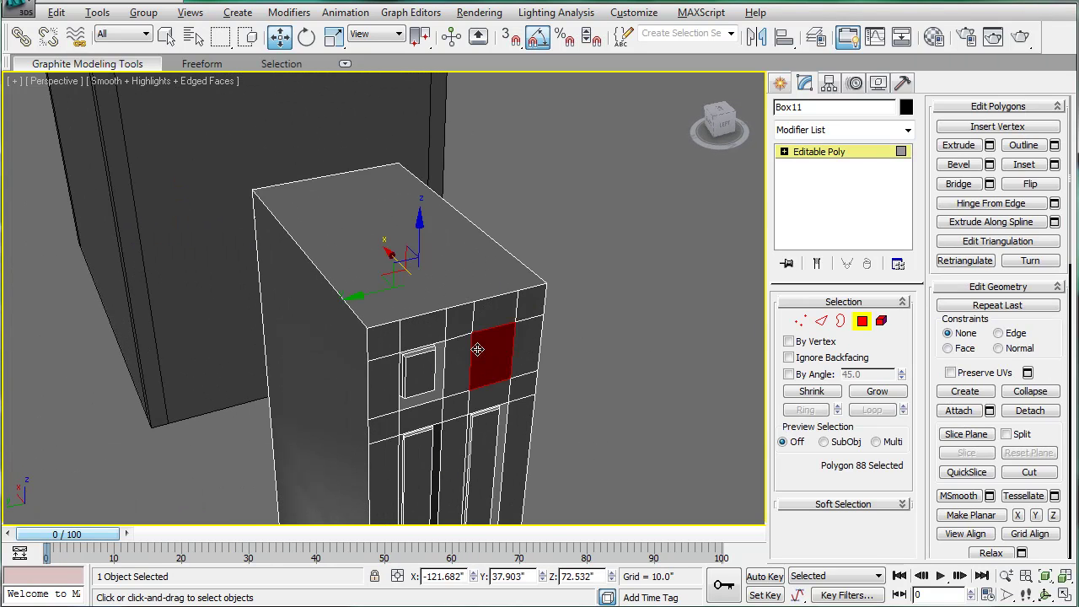
pyautogui.keyDown('alt'); pyautogui.moveTo(491, 356); pyautogui.dragTo(678, 344, button='middle'); pyautogui.keyUp('alt')
pyautogui.press('Delete')
pyautogui.scroll(3, 419, 315)
pyautogui.click(832, 157)
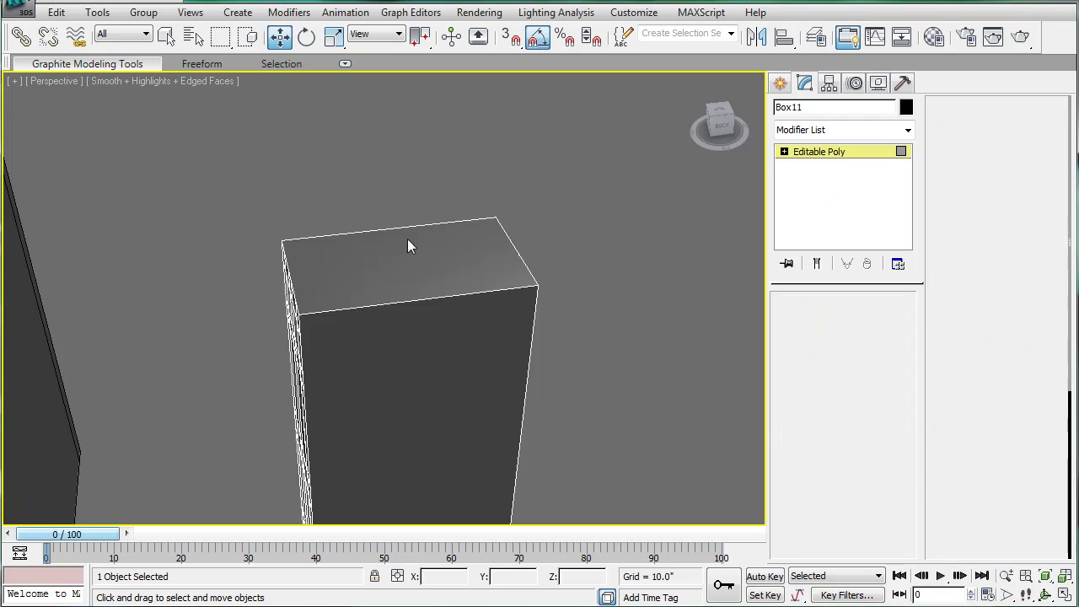
# - Create a box about 0.88" long, 1.43" wide and 4.21" high on the wall at the room corner beside the door
pyautogui.scroll(-4, 332, 301)
pyautogui.keyDown('alt'); pyautogui.moveTo(332, 301); pyautogui.dragTo(342, 339, button='middle'); pyautogui.keyUp('alt')
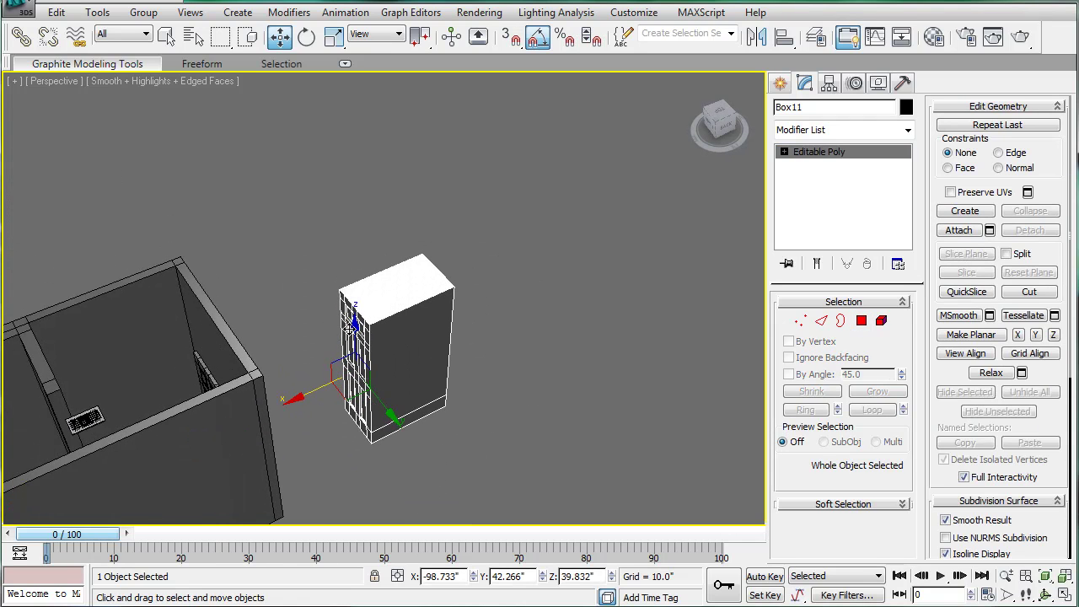
pyautogui.scroll(-1, 295, 339)
pyautogui.moveTo(295, 339); pyautogui.dragTo(405, 284, button='middle')
pyautogui.scroll(3, 404, 284)
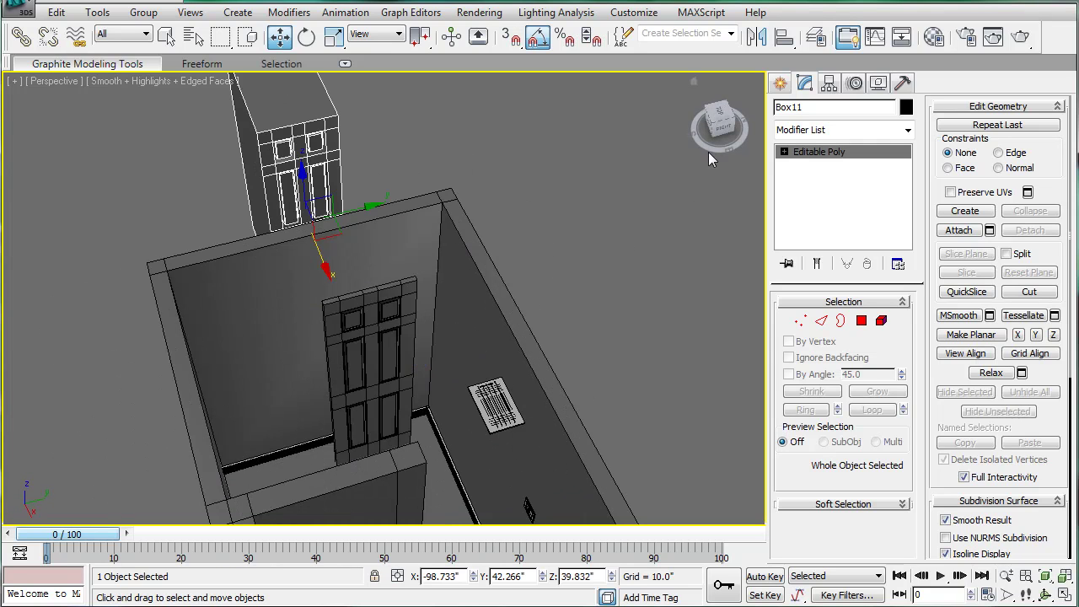
pyautogui.click(779, 82)
pyautogui.click(803, 189)
pyautogui.moveTo(686, 284); pyautogui.dragTo(495, 207, button='middle')
pyautogui.scroll(4, 495, 208)
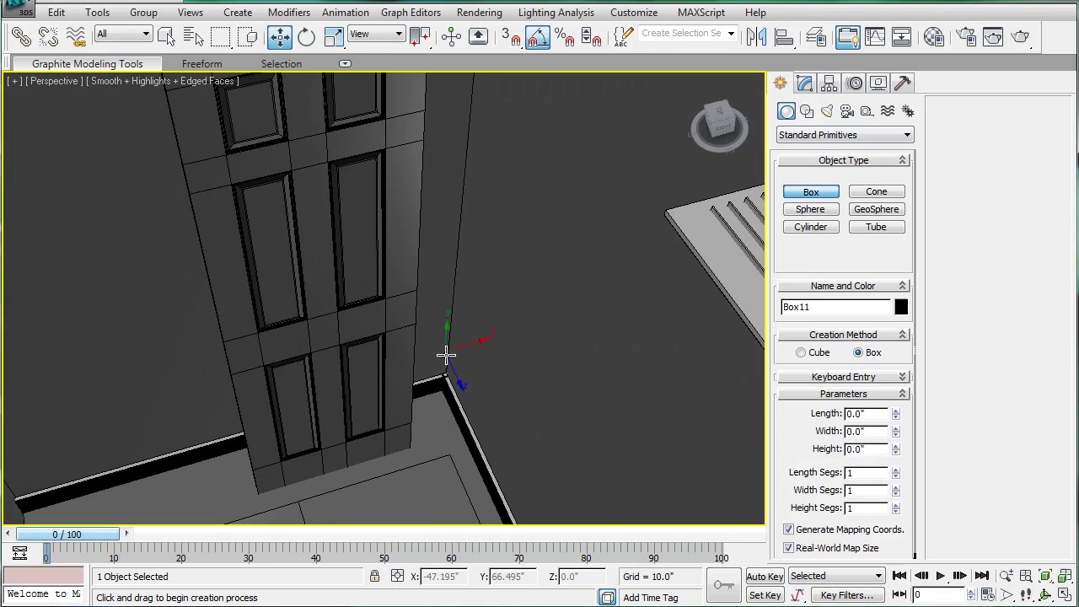
pyautogui.moveTo(447, 367); pyautogui.dragTo(475, 371)
pyautogui.click(448, 376)
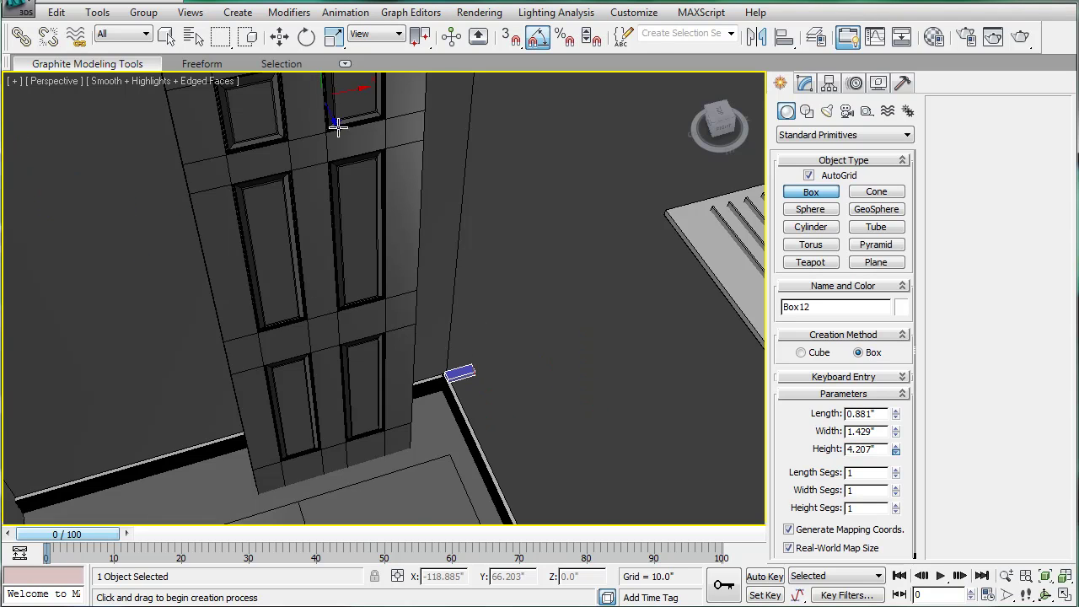
pyautogui.scroll(-7, 380, 222)
pyautogui.rightClick(555, 222)
pyautogui.click(528, 212)
# - In the left wireframe view, move both door objects sideways toward the room corner until their far edge meets the partition wall's face
pyautogui.scroll(-2, 515, 217)
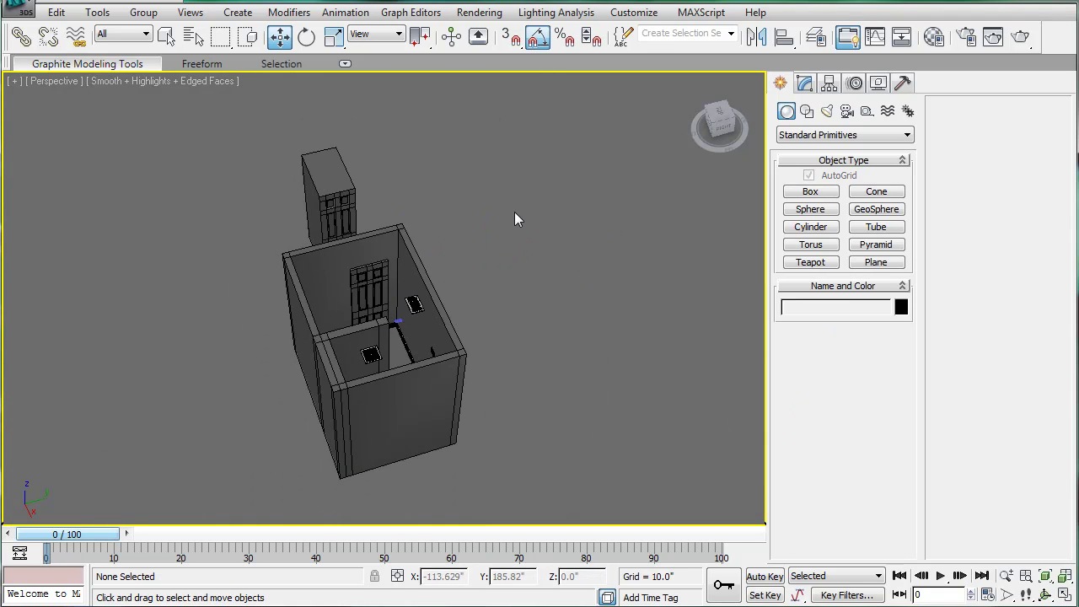
pyautogui.press('l')
pyautogui.moveTo(497, 241); pyautogui.dragTo(477, 335, button='middle')
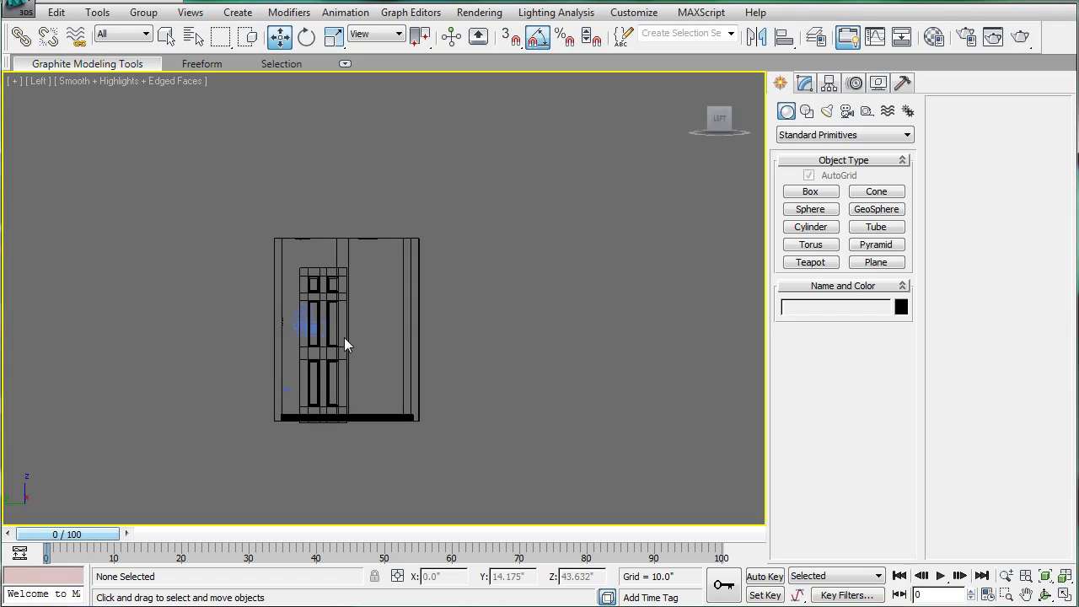
pyautogui.press('F3')
pyautogui.scroll(4, 344, 319)
pyautogui.moveTo(311, 246); pyautogui.dragTo(312, 247)
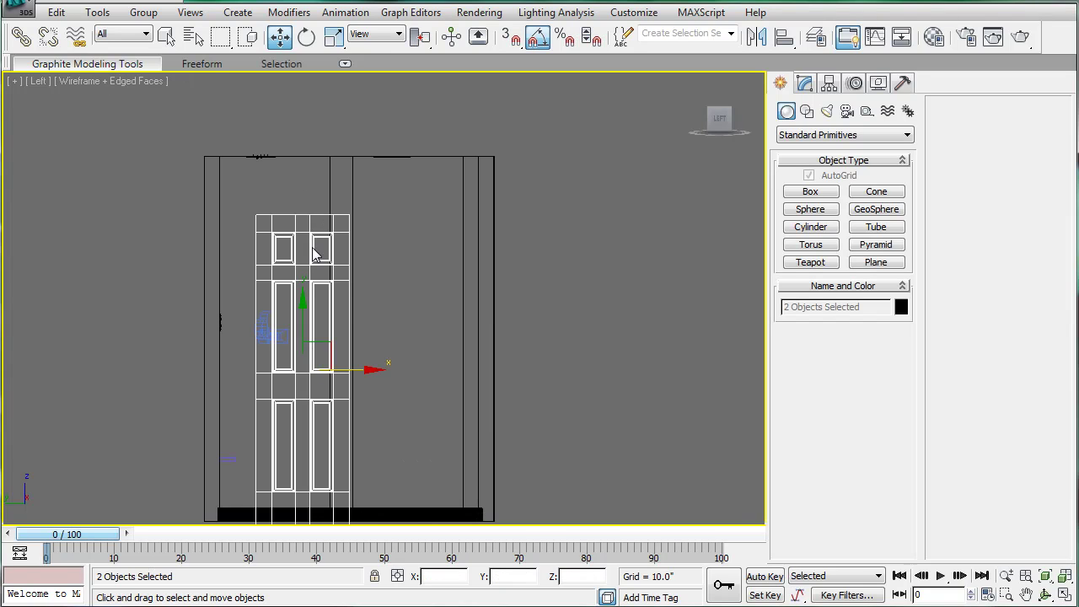
pyautogui.moveTo(299, 236); pyautogui.dragTo(330, 192, button='middle')
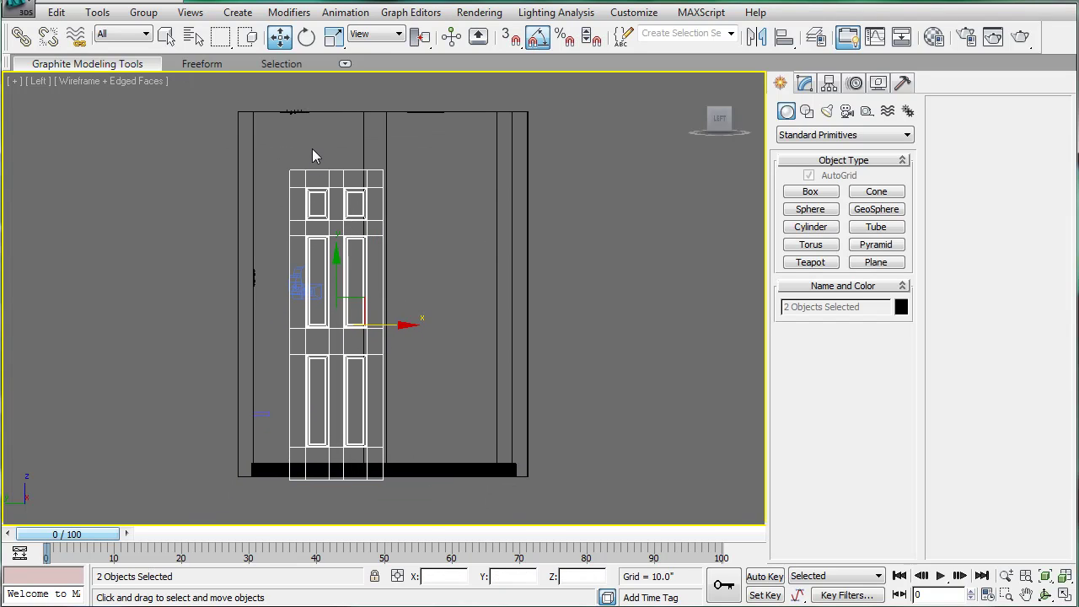
pyautogui.moveTo(411, 259); pyautogui.dragTo(426, 189, button='middle')
pyautogui.scroll(2, 410, 206)
pyautogui.scroll(1, 375, 254)
pyautogui.moveTo(375, 254); pyautogui.dragTo(424, 239, button='middle')
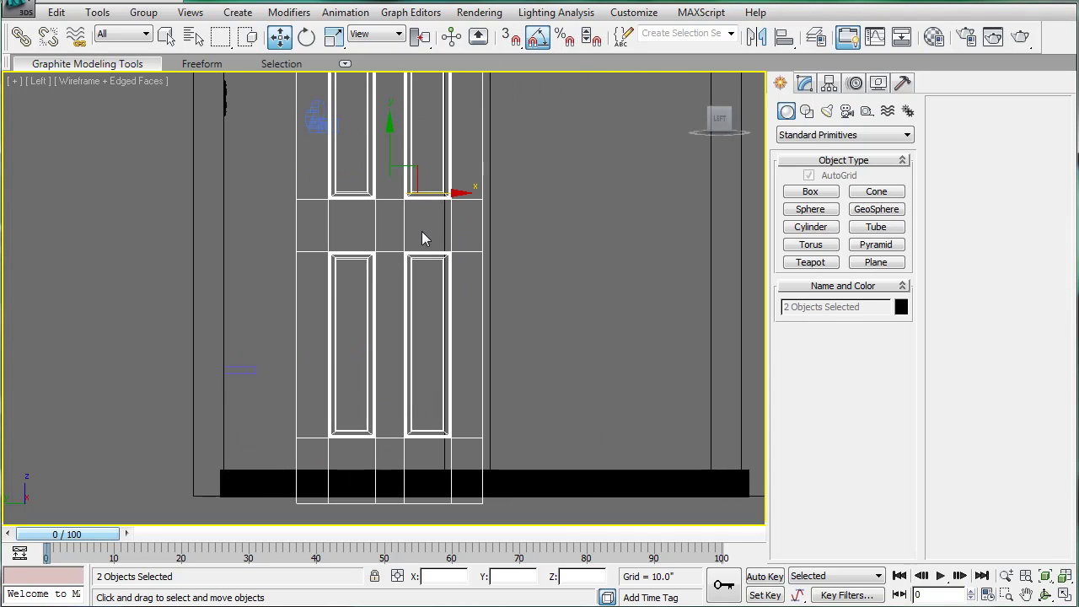
pyautogui.moveTo(430, 194); pyautogui.dragTo(395, 201)
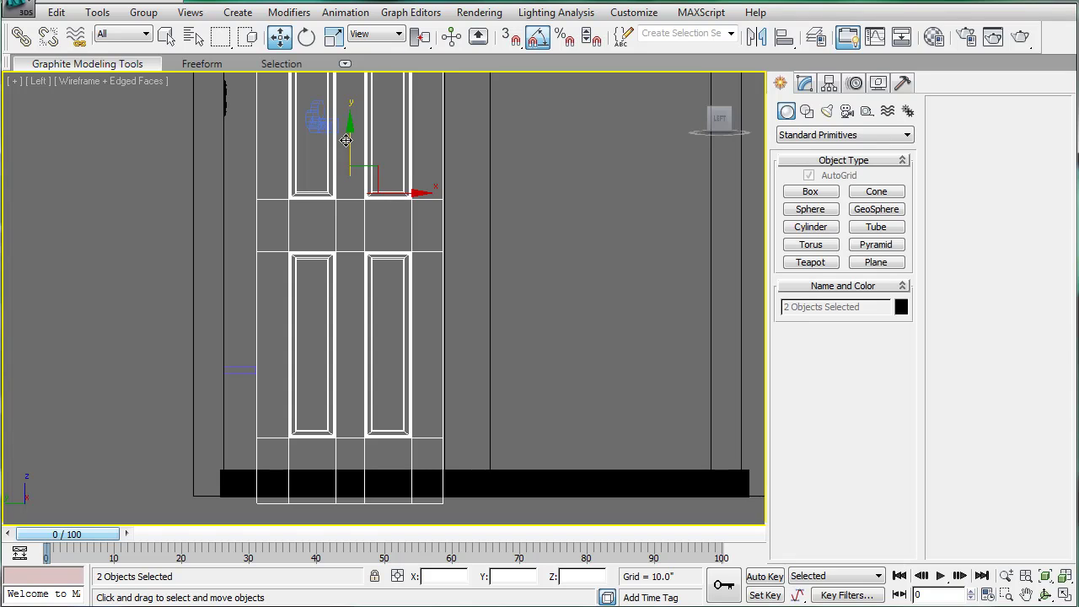
# - Raise both door objects until their bottom edges sit just above the underside of the baseboard
pyautogui.moveTo(346, 140); pyautogui.dragTo(343, 131)
pyautogui.scroll(2, 387, 312)
pyautogui.moveTo(388, 312); pyautogui.dragTo(378, 176, button='middle')
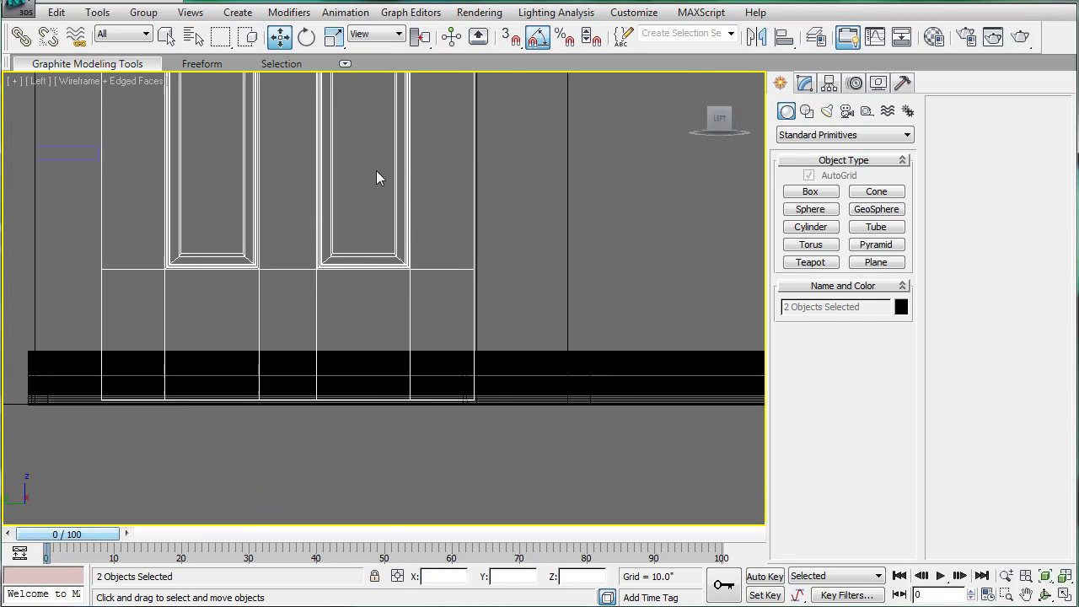
pyautogui.scroll(2, 357, 296)
pyautogui.moveTo(357, 296); pyautogui.dragTo(711, 235, button='middle')
pyautogui.scroll(-2, 573, 248)
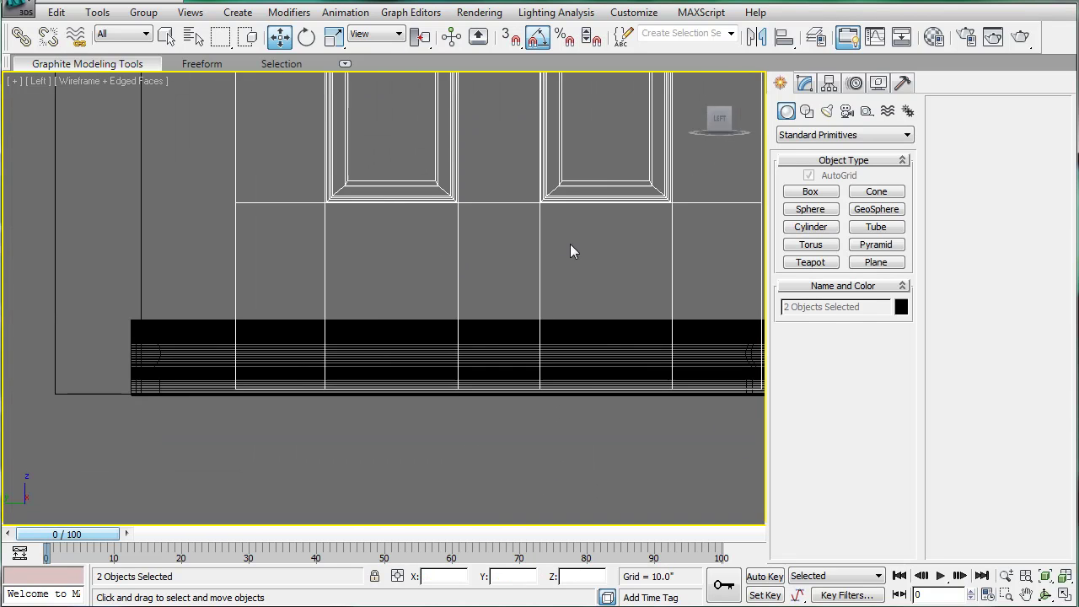
pyautogui.moveTo(510, 223); pyautogui.dragTo(480, 380, button='middle')
# - Save the scene from a shaded perspective view of the room and deselect both door objects
pyautogui.press('p')
pyautogui.scroll(-4, 348, 316)
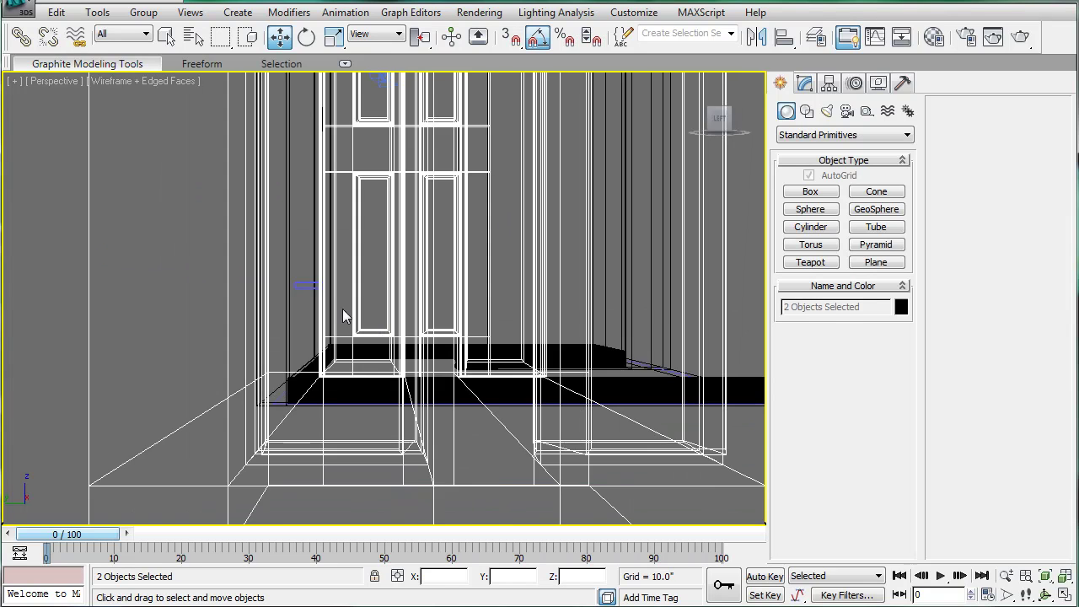
pyautogui.moveTo(335, 304)
pyautogui.keyDown('alt'); pyautogui.mouseDown(button='middle')
pyautogui.moveTo(373, 335)
pyautogui.moveTo(443, 362)
pyautogui.mouseUp(button='middle'); pyautogui.keyUp('alt')
pyautogui.press('F3')
pyautogui.scroll(-3, 412, 319)
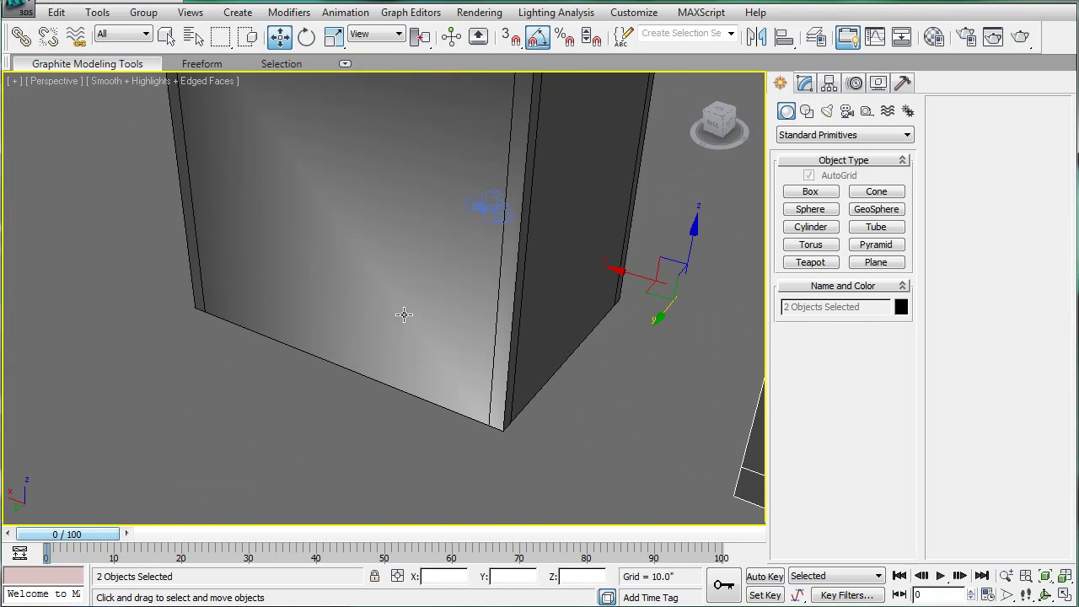
pyautogui.moveTo(405, 315); pyautogui.dragTo(358, 368, button='middle')
pyautogui.keyDown('alt'); pyautogui.moveTo(363, 291); pyautogui.dragTo(536, 347, button='middle'); pyautogui.keyUp('alt')
pyautogui.moveTo(536, 347); pyautogui.dragTo(486, 328, button='middle')
pyautogui.scroll(-3, 486, 328)
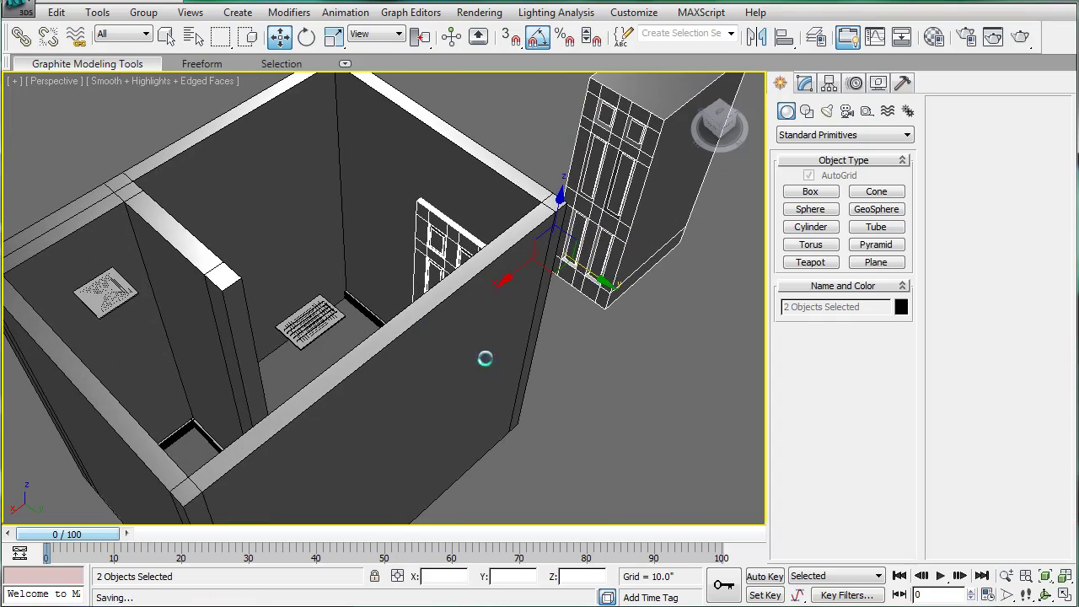
pyautogui.click(613, 359)
# - Duplicate the deep door block and place the copy outside the opposite side of the room
pyautogui.keyDown('alt'); pyautogui.moveTo(613, 360); pyautogui.dragTo(232, 334, button='middle'); pyautogui.keyUp('alt')
pyautogui.scroll(-2, 260, 277)
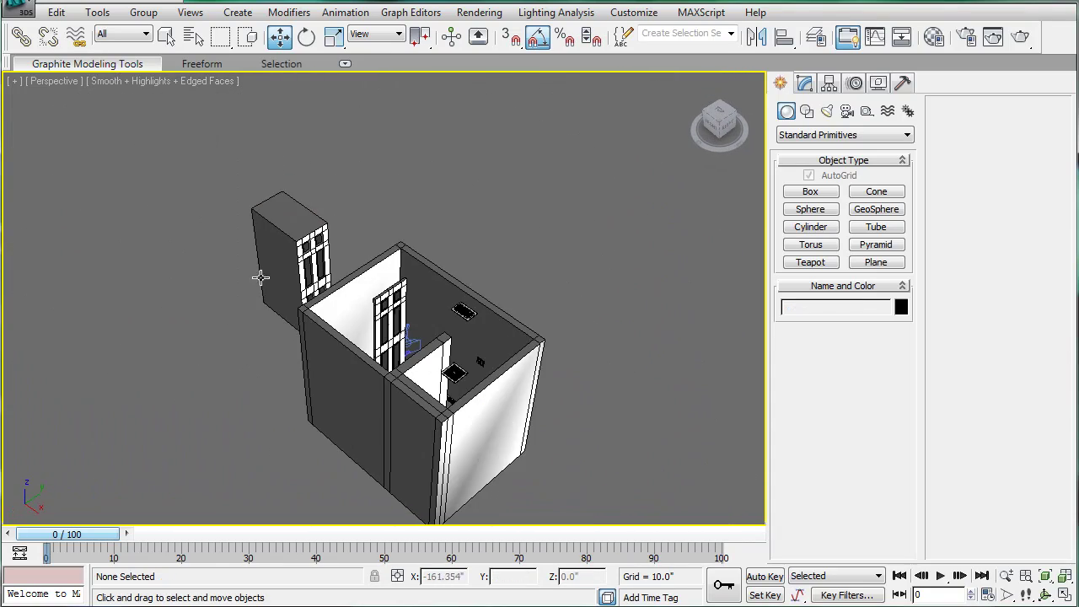
pyautogui.click(284, 259)
pyautogui.keyDown('shift'); pyautogui.moveTo(354, 299); pyautogui.dragTo(652, 475); pyautogui.keyUp('shift')
pyautogui.click(548, 379)
pyautogui.click(501, 255)
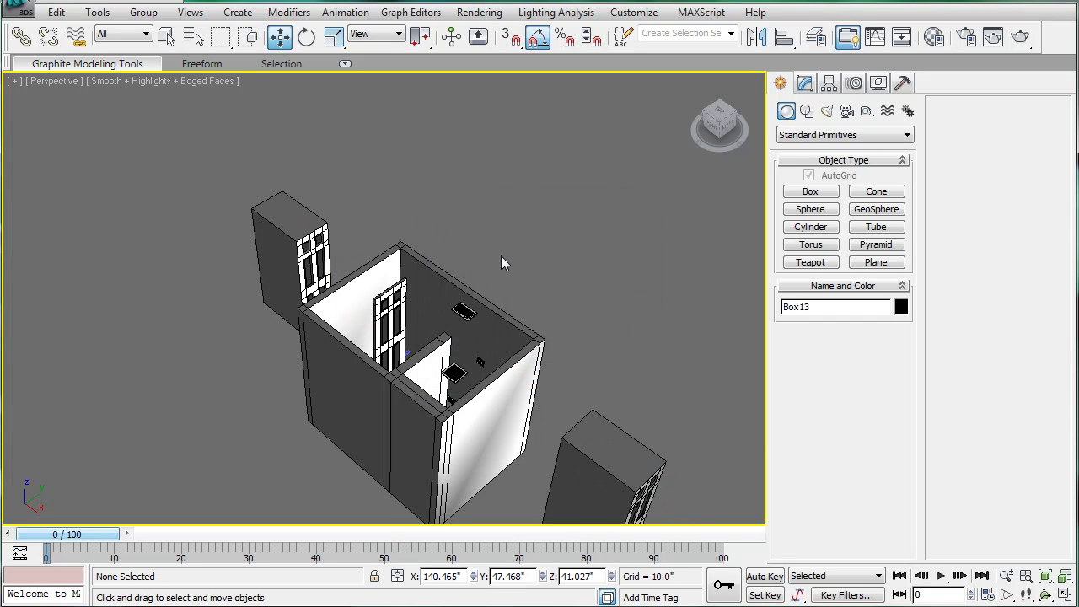
# - Move the original deep door block lengthwise through the wall so it surrounds the door inside the room
pyautogui.scroll(3, 396, 237)
pyautogui.click(245, 245)
pyautogui.moveTo(260, 289); pyautogui.dragTo(451, 360)
# - Try to subtract the deep door block from the room walls with ProBoolean, and undo the operation
pyautogui.click(467, 320)
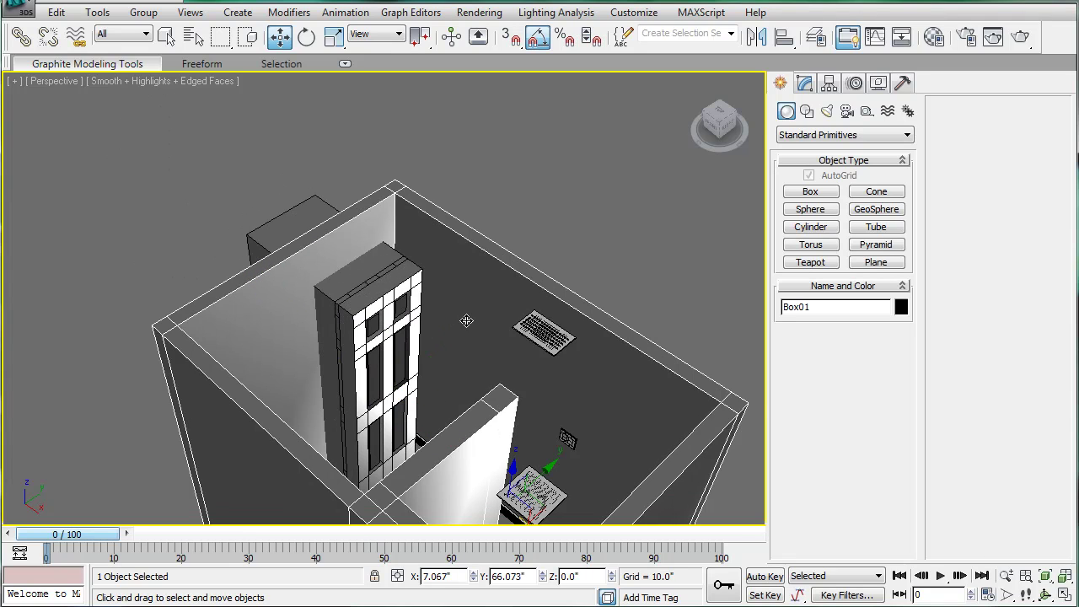
pyautogui.click(811, 135)
pyautogui.click(815, 172)
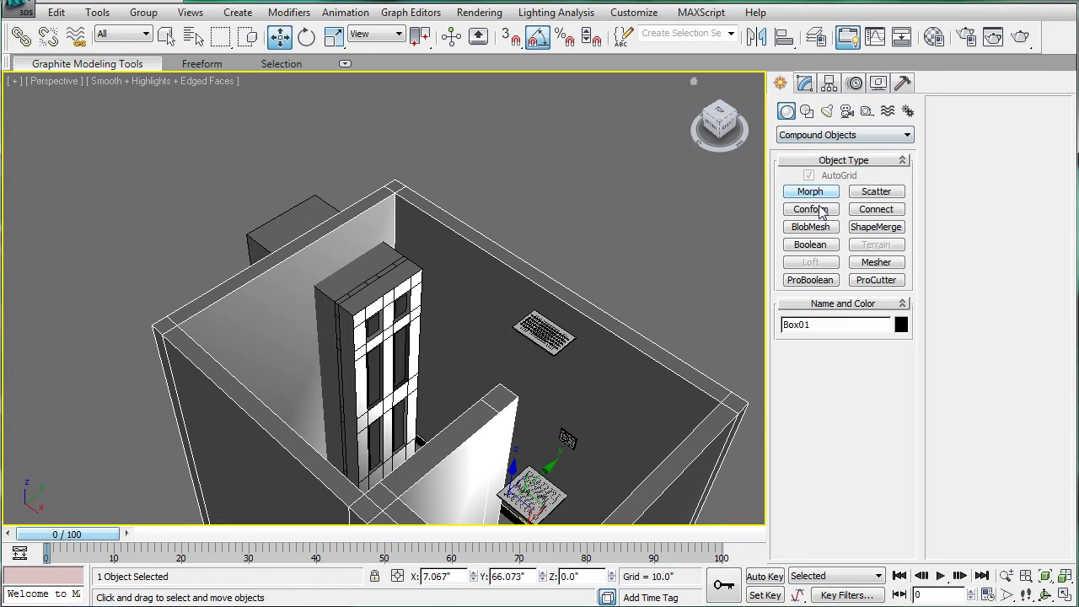
pyautogui.click(824, 284)
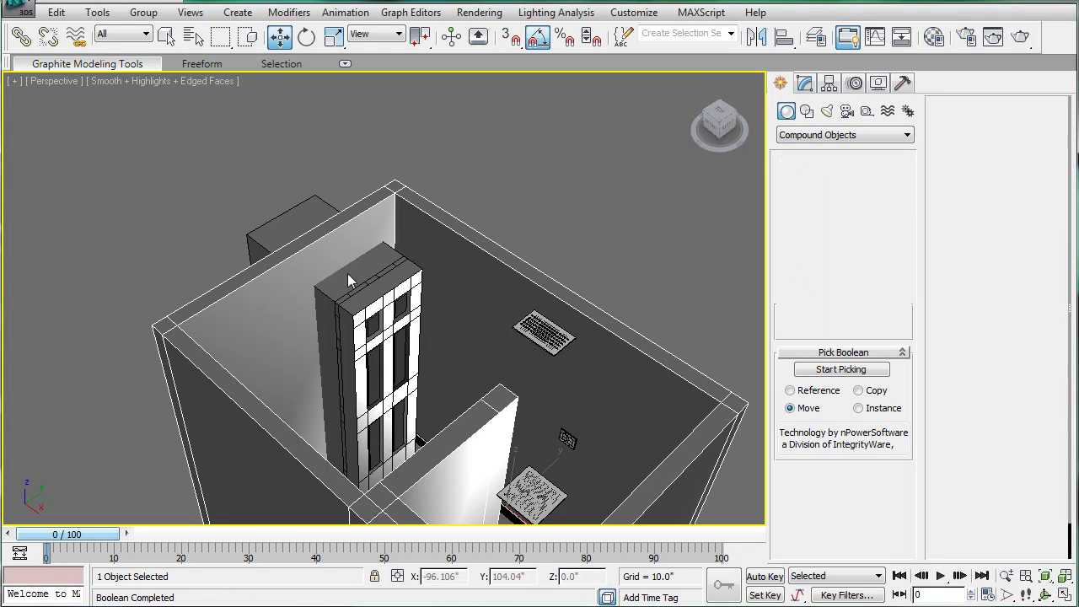
pyautogui.click(861, 372)
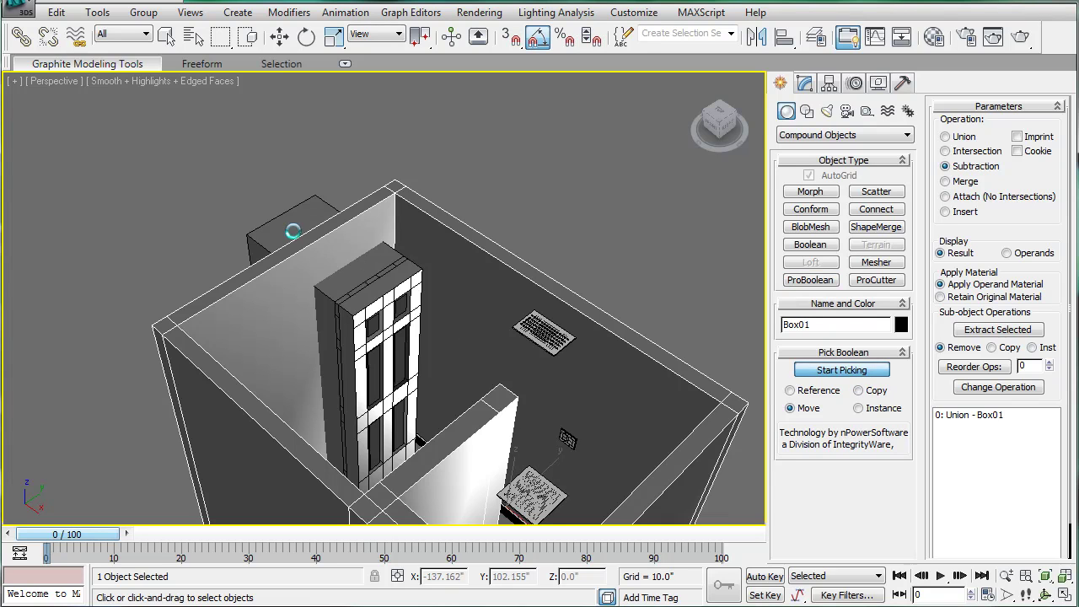
pyautogui.keyDown('alt'); pyautogui.moveTo(366, 298); pyautogui.dragTo(784, 363, button='middle'); pyautogui.keyUp('alt')
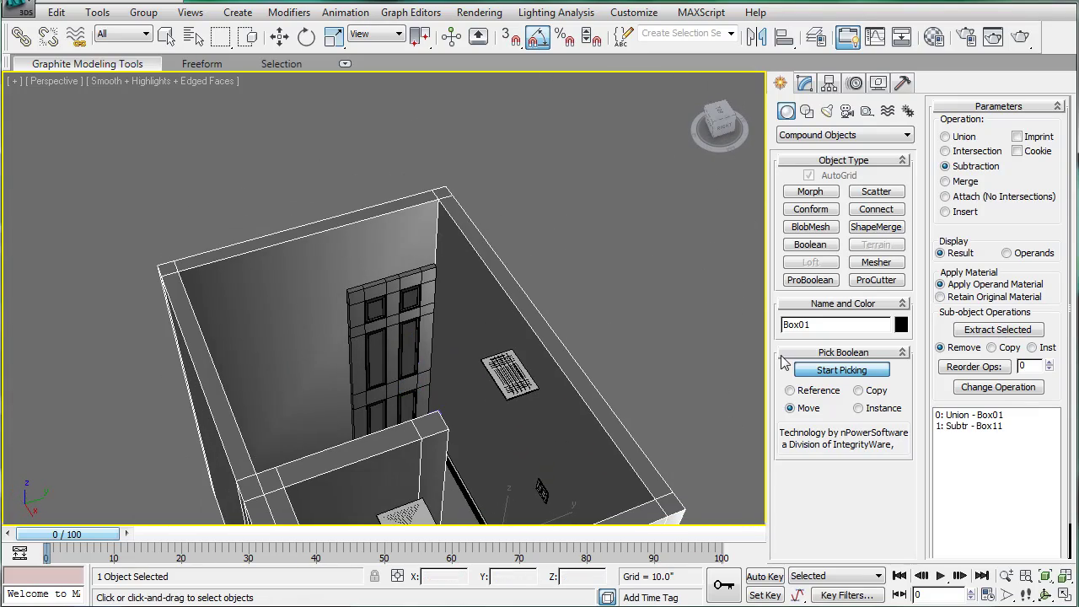
pyautogui.hotkey('ctrl', 'z')
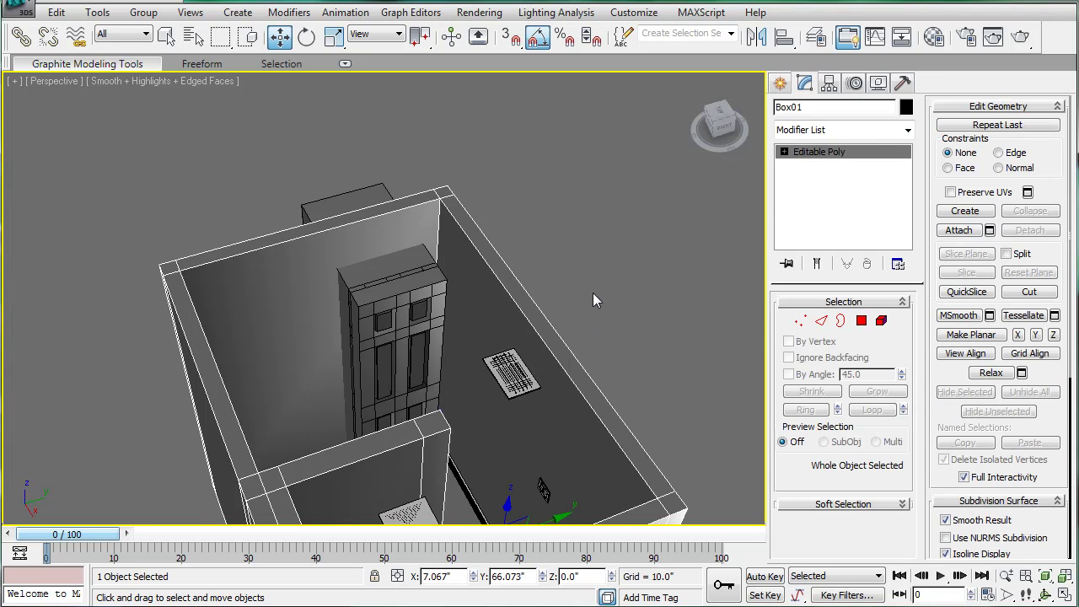
# - Select the four vertical edges at both ends of the door wall, on its inner and outer faces
pyautogui.scroll(3, 594, 301)
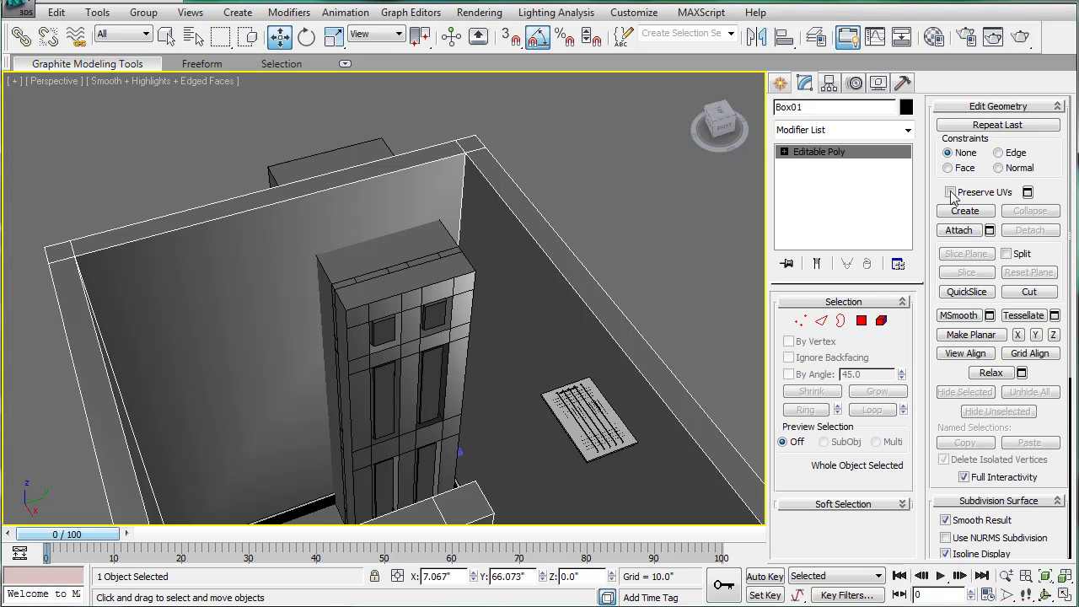
pyautogui.click(822, 321)
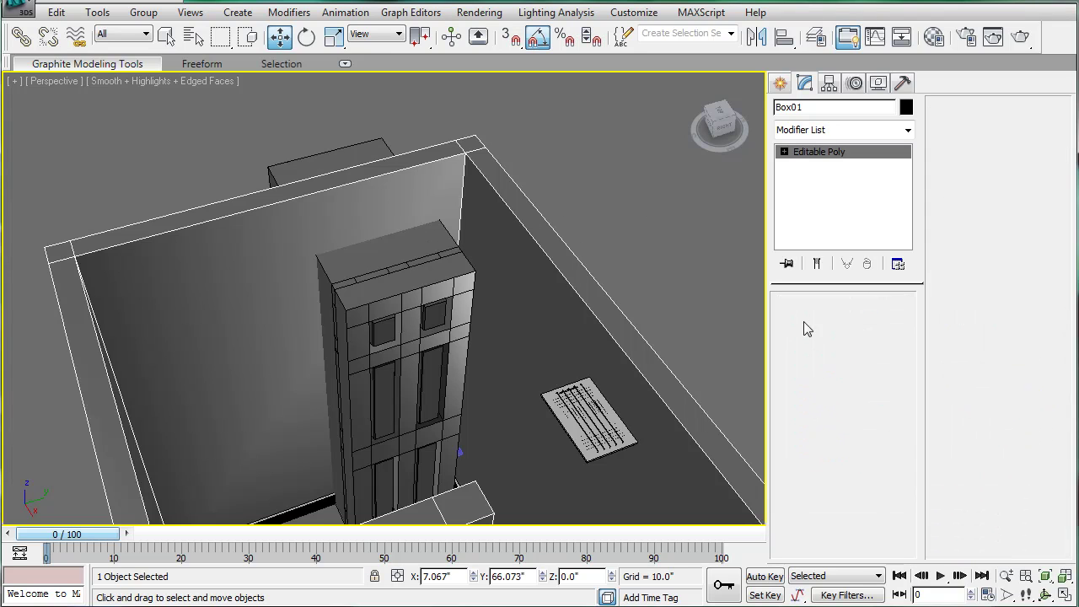
pyautogui.click(456, 204)
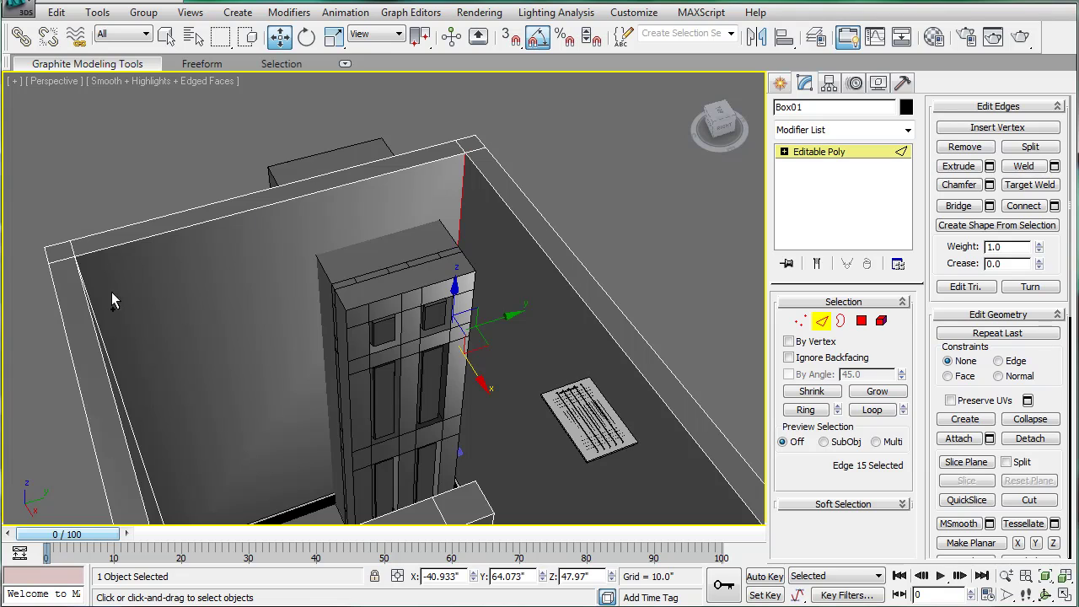
pyautogui.keyDown('alt'); pyautogui.moveTo(112, 292); pyautogui.dragTo(176, 309, button='middle'); pyautogui.keyUp('alt')
pyautogui.keyDown('ctrl'); pyautogui.click(166, 305); pyautogui.keyUp('ctrl')
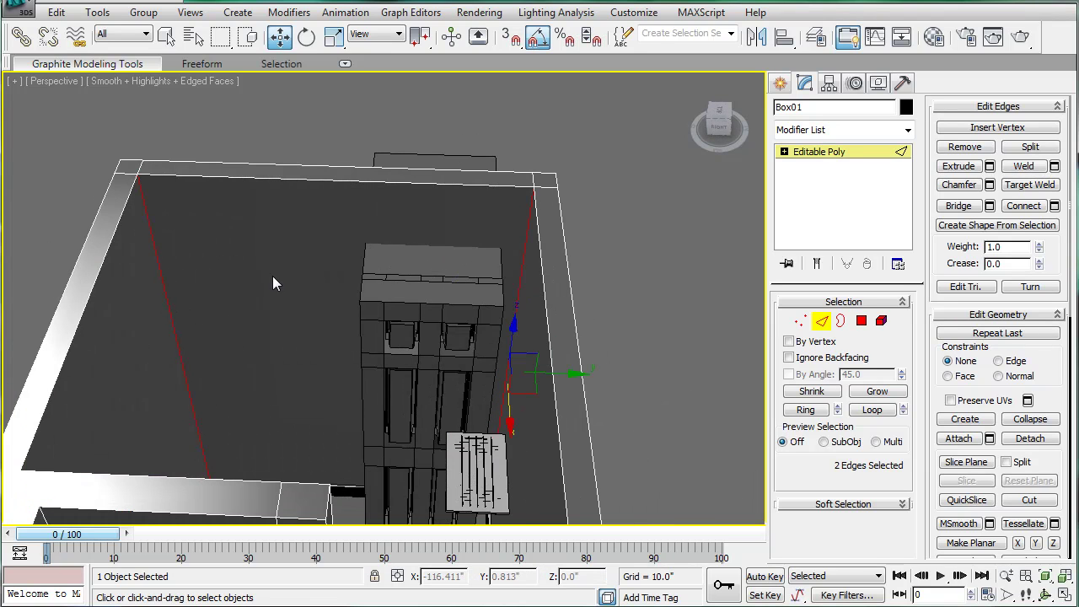
pyautogui.press('l')
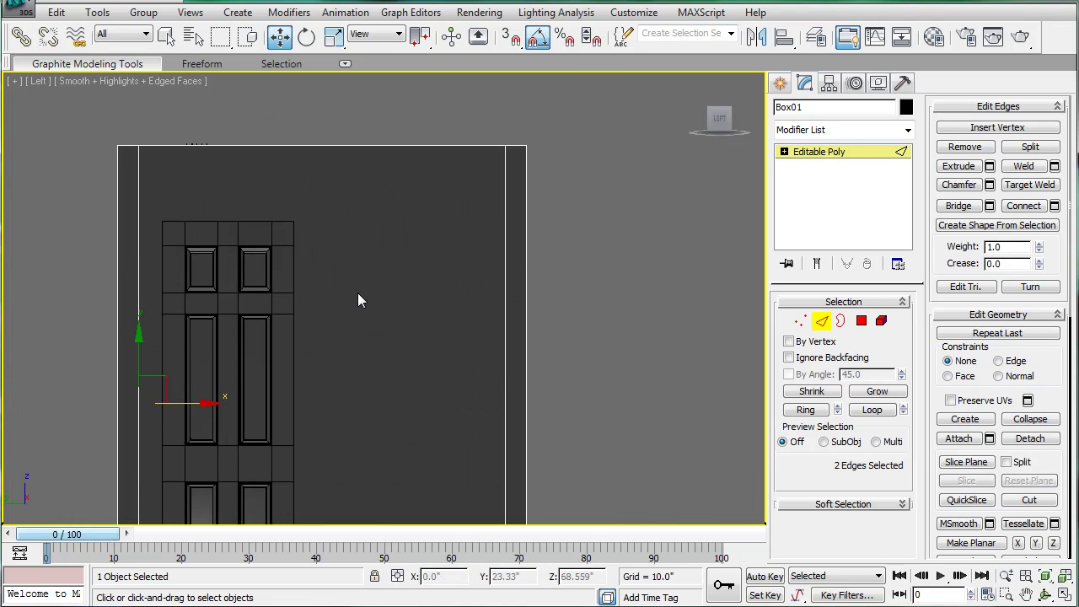
pyautogui.press('F3')
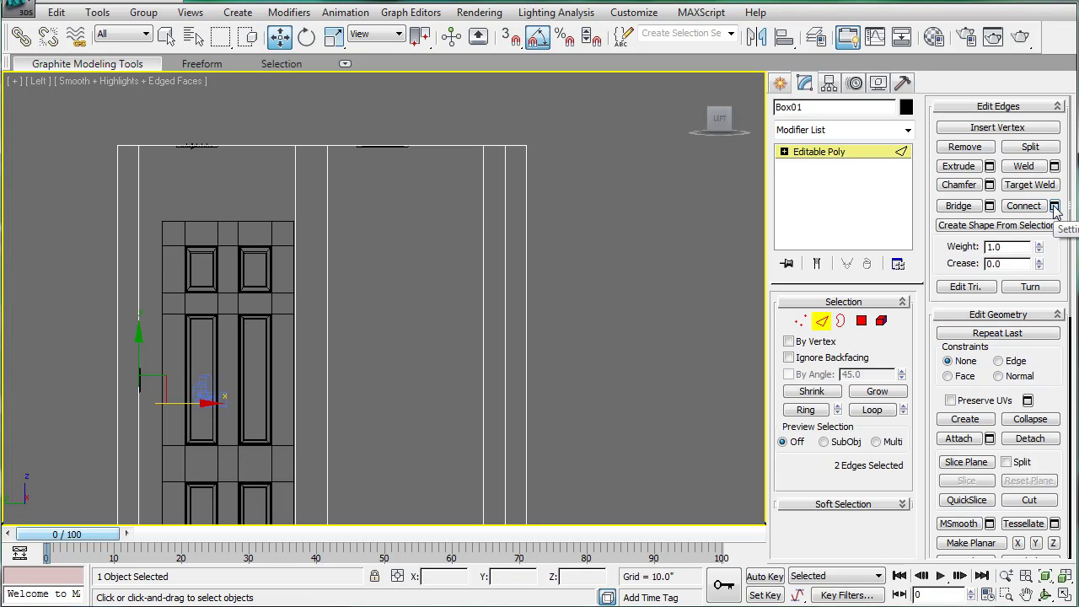
pyautogui.hotkey('alt', 'x')
pyautogui.keyDown('alt'); pyautogui.moveTo(328, 245); pyautogui.dragTo(251, 285, button='middle'); pyautogui.keyUp('alt')
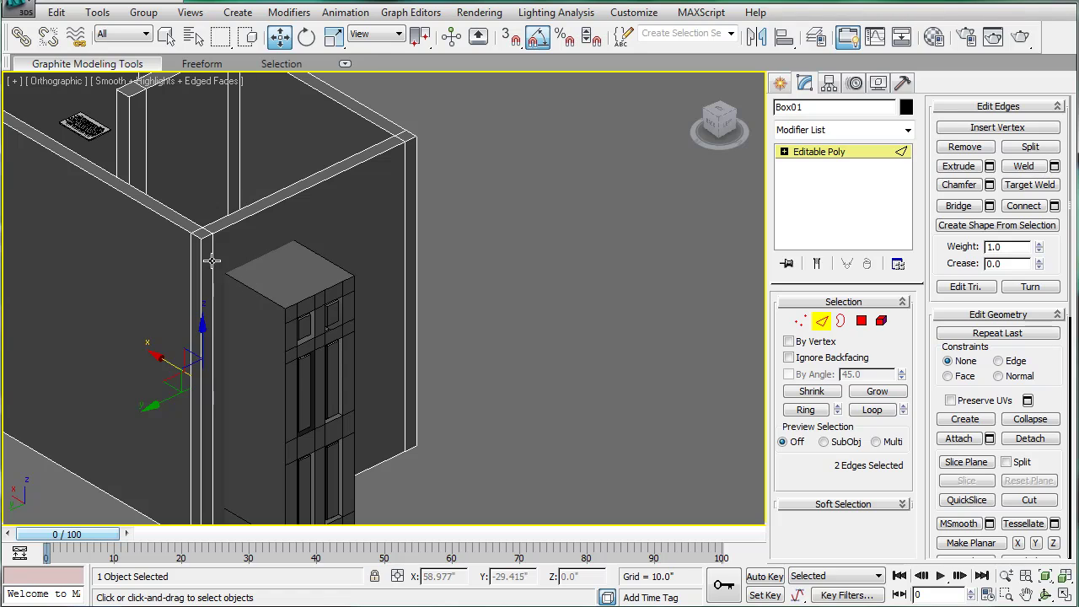
pyautogui.press('l')
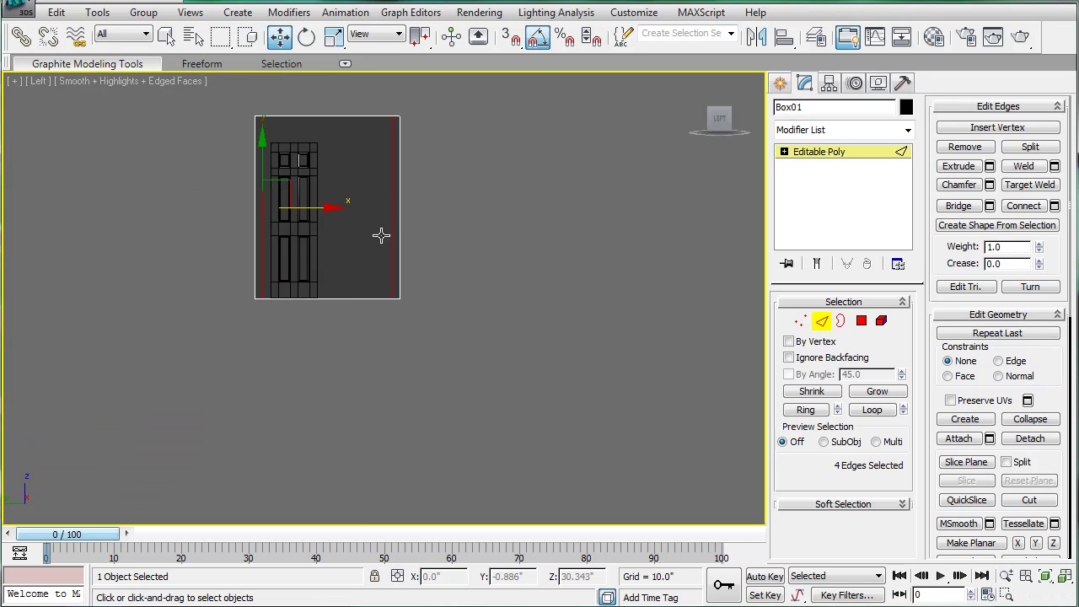
# - Connect the four selected wall edges with 1 segment, pinch 0 and slide 0
pyautogui.moveTo(381, 237); pyautogui.dragTo(456, 374, button='middle')
pyautogui.scroll(3, 458, 290)
pyautogui.hotkey('alt', 'x')
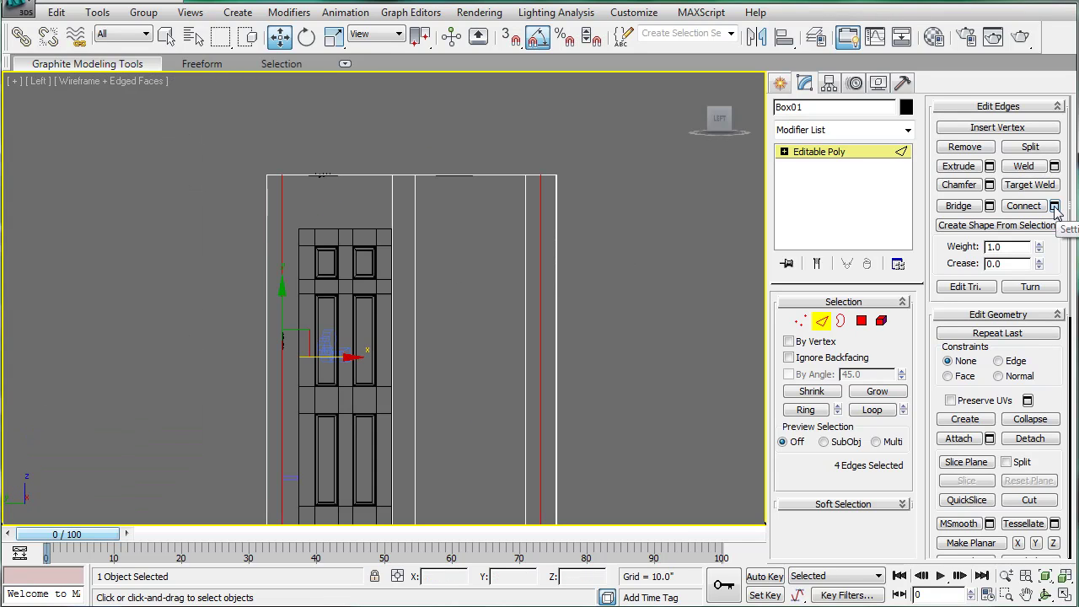
pyautogui.click(1055, 206)
pyautogui.moveTo(431, 259); pyautogui.dragTo(422, 176, button='middle')
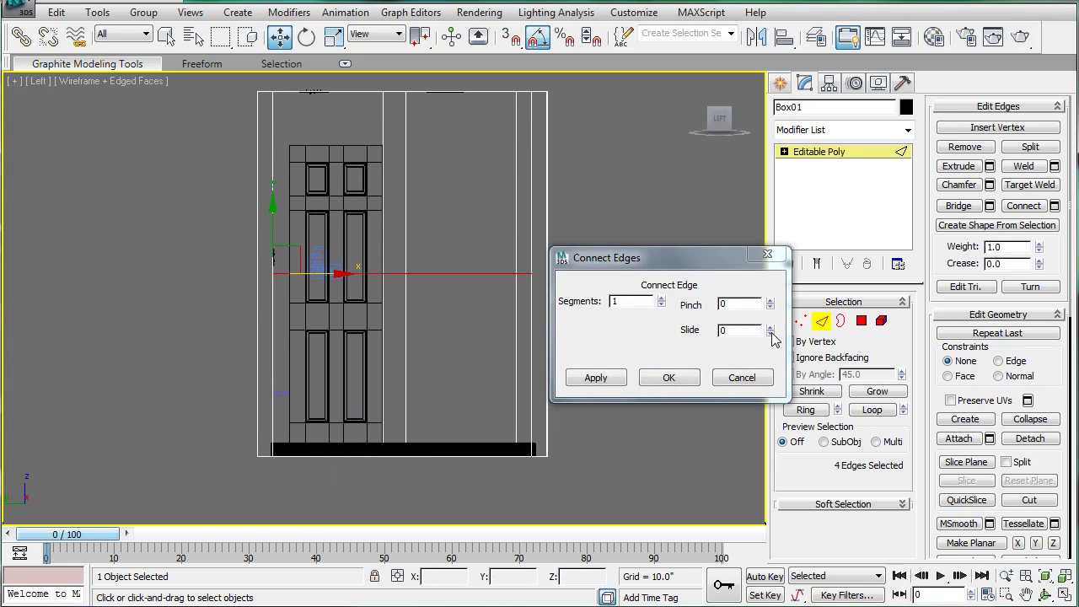
pyautogui.moveTo(770, 331); pyautogui.dragTo(742, 214)
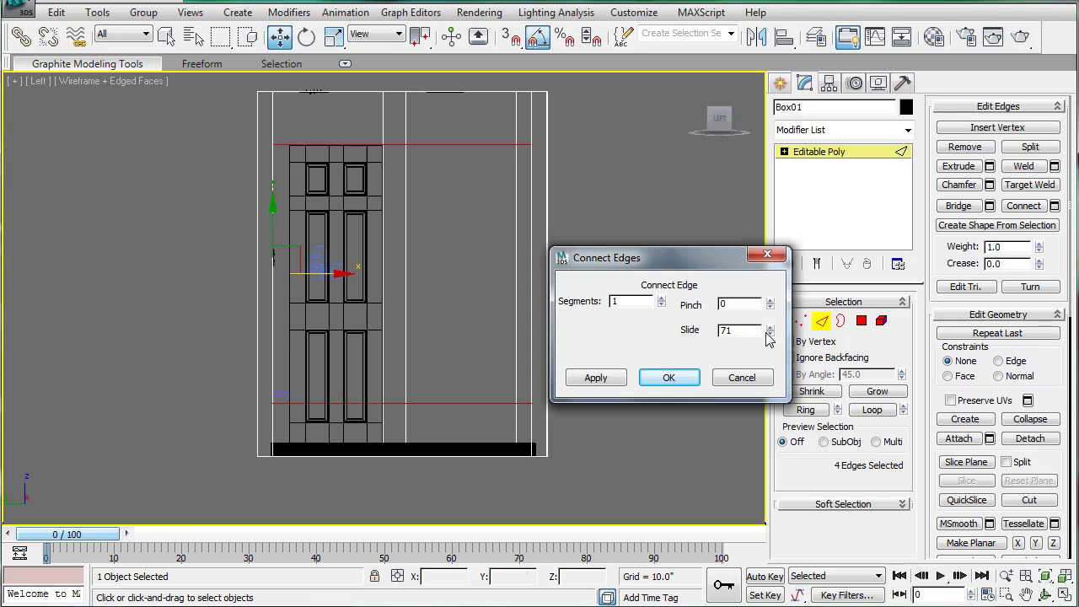
pyautogui.moveTo(769, 332)
pyautogui.mouseDown()
pyautogui.moveTo(769, 363)
pyautogui.moveTo(753, 335)
pyautogui.mouseUp()
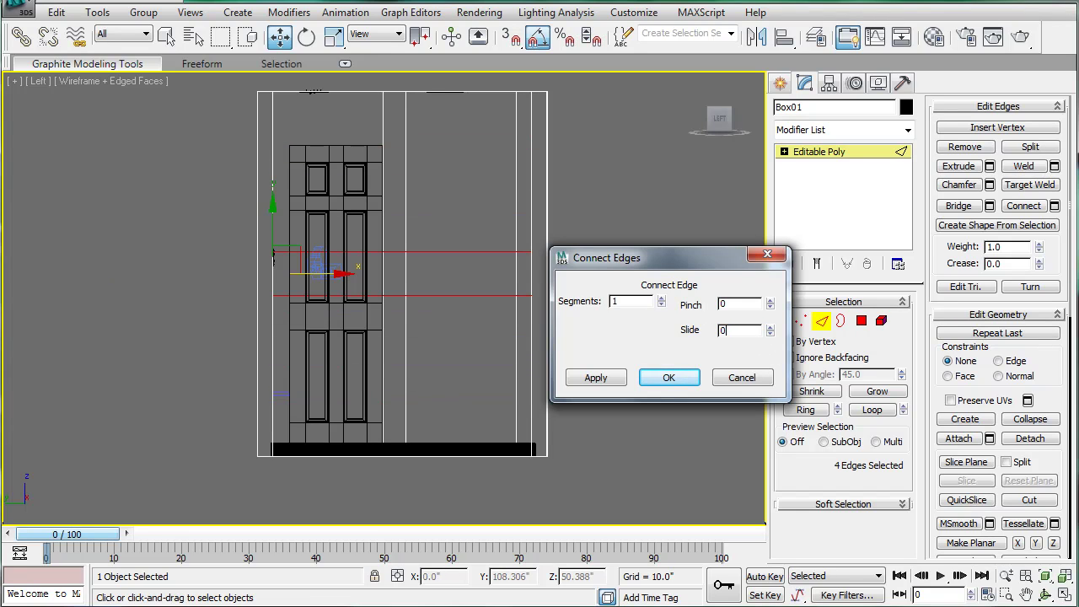
pyautogui.moveTo(661, 306); pyautogui.dragTo(661, 321)
pyautogui.click(669, 379)
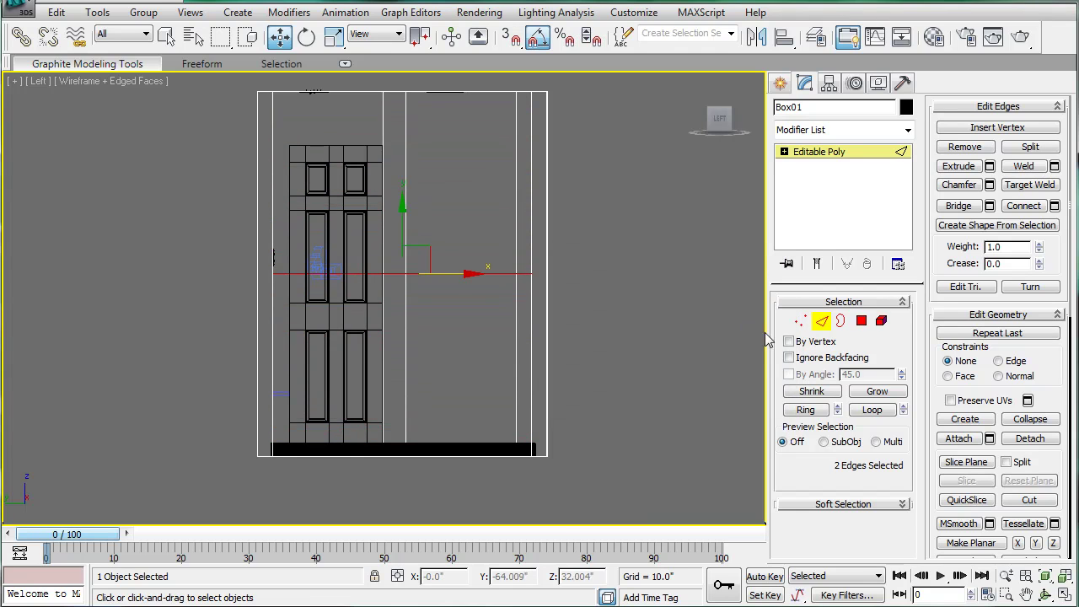
# - Raise the four vertices of the new horizontal edges level with the door's top, at a height of about 81.9"
pyautogui.click(814, 328)
pyautogui.press('1')
pyautogui.moveTo(193, 228); pyautogui.dragTo(697, 355)
pyautogui.moveTo(487, 229); pyautogui.dragTo(470, 309, button='middle')
pyautogui.scroll(2, 470, 309)
pyautogui.moveTo(383, 318); pyautogui.dragTo(365, 135)
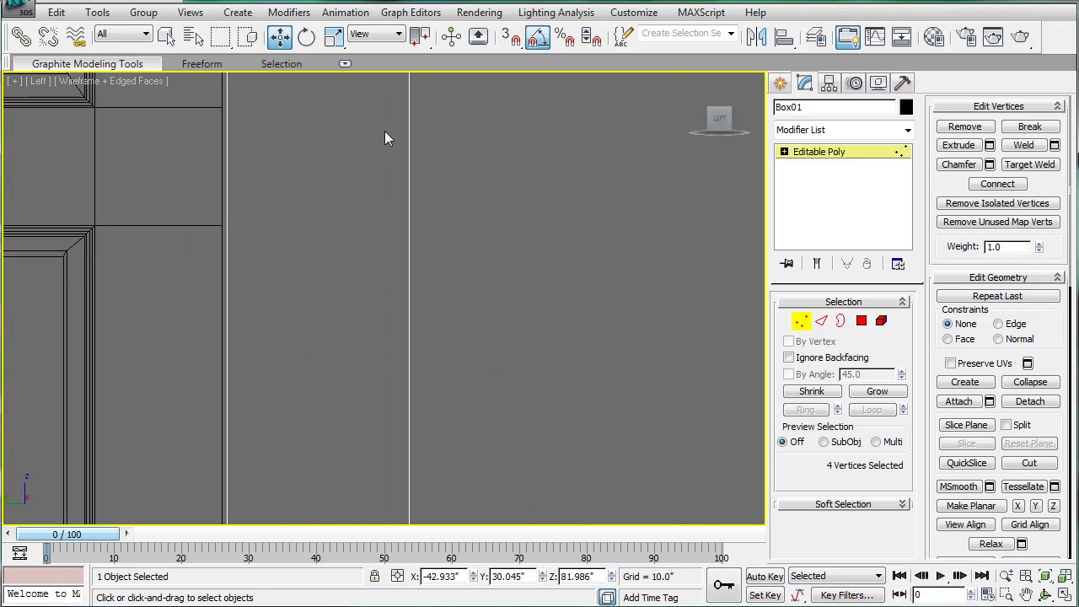
pyautogui.moveTo(403, 102); pyautogui.dragTo(526, 402, button='middle')
pyautogui.scroll(-2, 456, 210)
pyautogui.moveTo(437, 196); pyautogui.dragTo(450, 346, button='middle')
pyautogui.moveTo(497, 179); pyautogui.dragTo(496, 182)
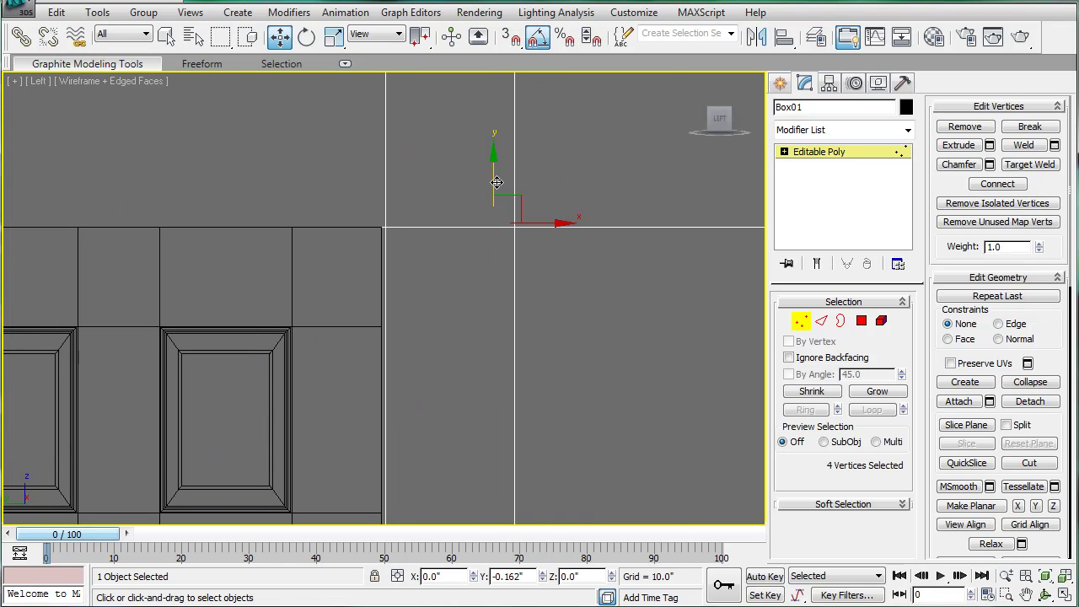
pyautogui.scroll(-2, 488, 185)
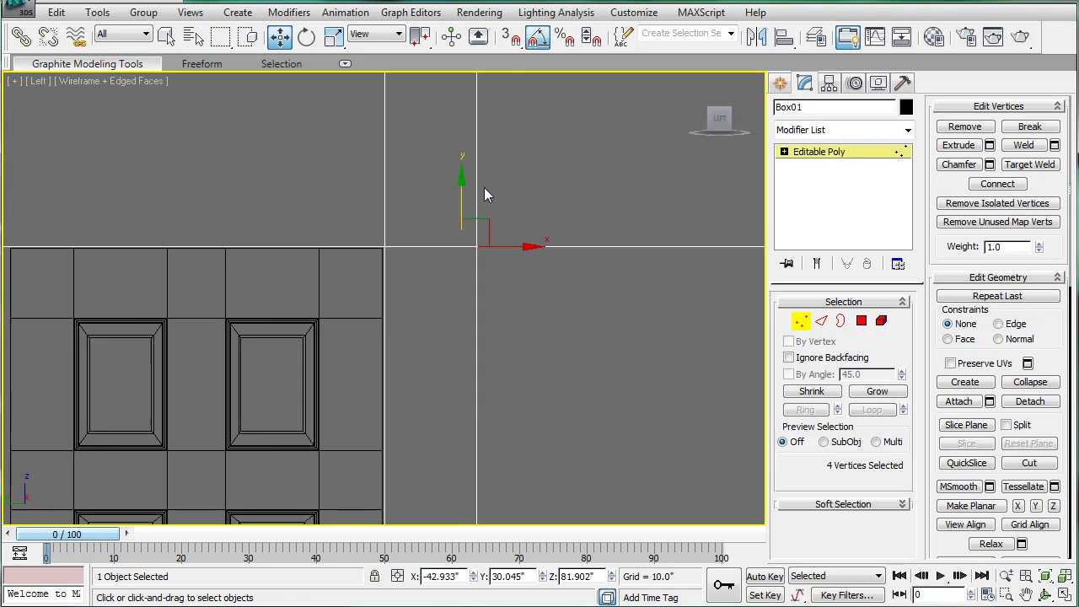
# - Select the horizontal edges of the door wall along the floor and at door-top height, on its inner and outer faces
pyautogui.scroll(-3, 484, 195)
pyautogui.scroll(5, 447, 284)
pyautogui.moveTo(440, 249); pyautogui.dragTo(430, 197, button='middle')
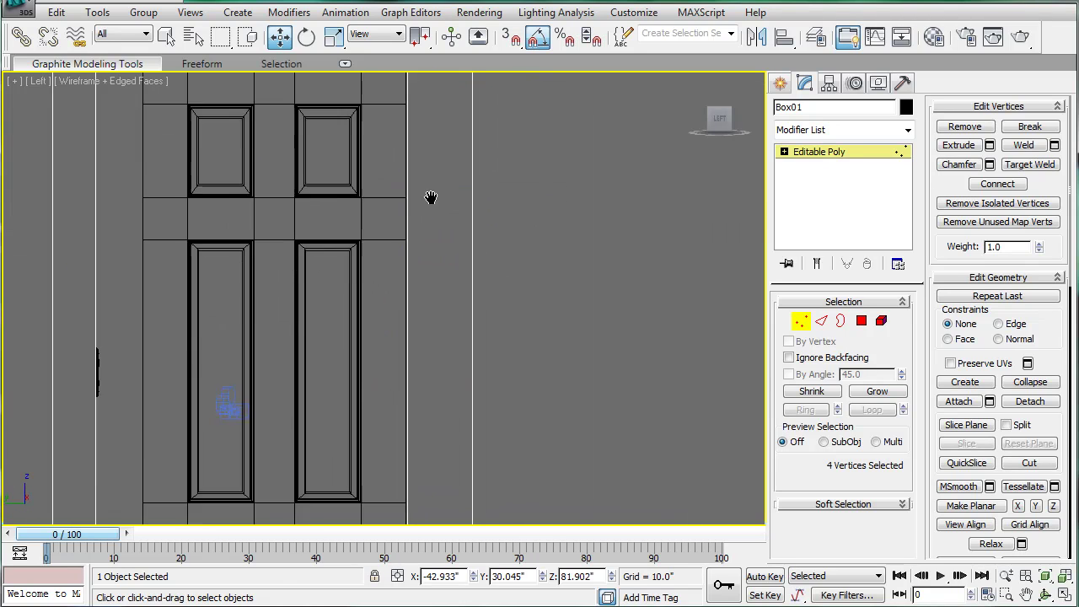
pyautogui.scroll(-4, 431, 197)
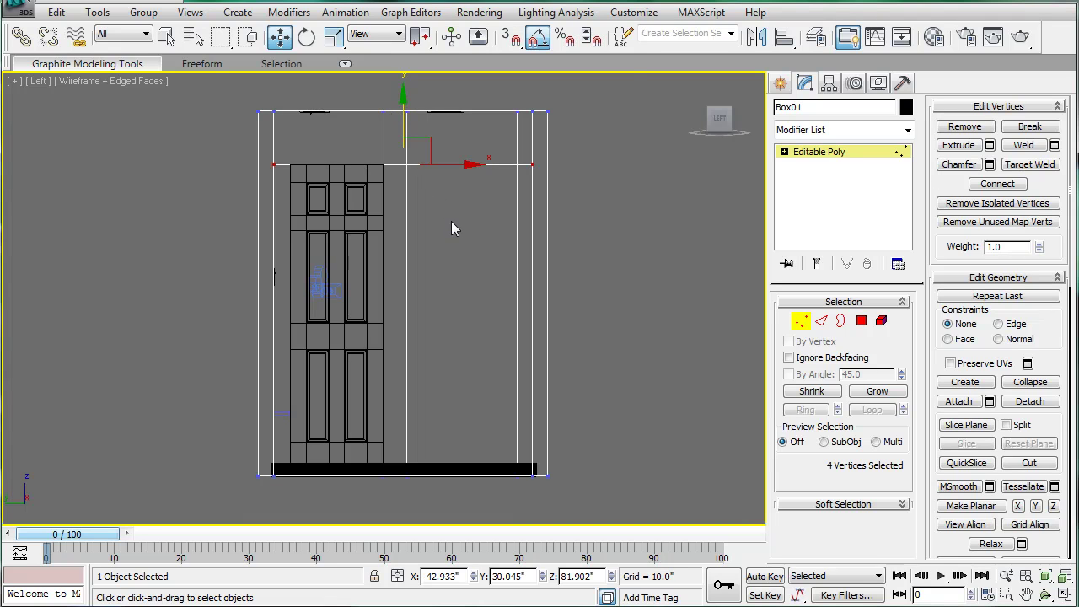
pyautogui.press('p')
pyautogui.scroll(-5, 380, 258)
pyautogui.moveTo(380, 258)
pyautogui.keyDown('alt'); pyautogui.mouseDown(button='middle')
pyautogui.moveTo(430, 308)
pyautogui.moveTo(410, 304)
pyautogui.moveTo(231, 357)
pyautogui.moveTo(245, 354)
pyautogui.mouseUp(button='middle'); pyautogui.keyUp('alt')
pyautogui.press('F3')
pyautogui.scroll(3, 430, 308)
pyautogui.scroll(-2, 440, 287)
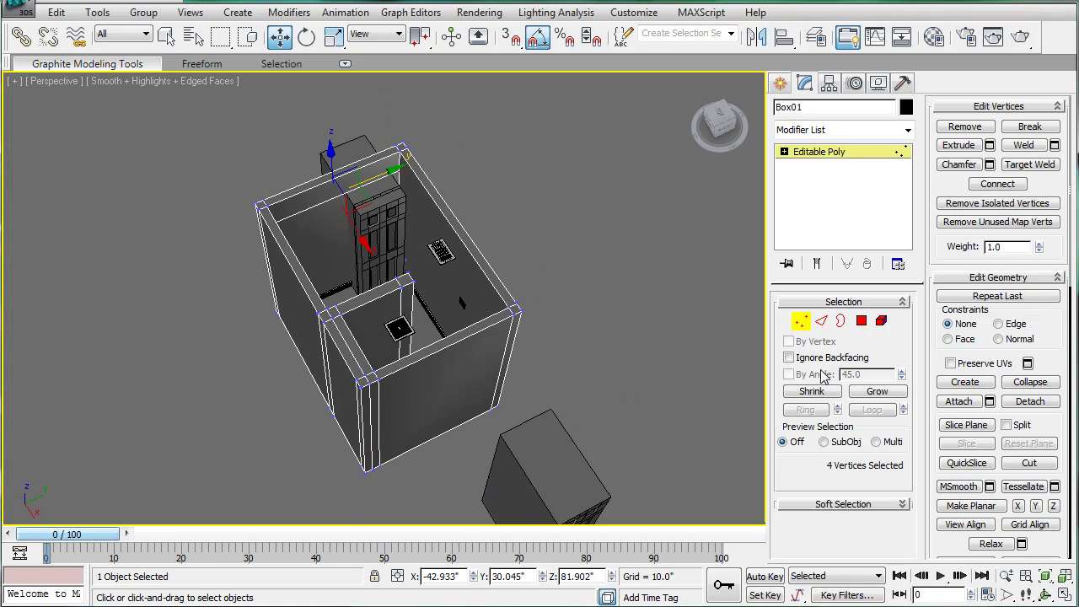
pyautogui.click(822, 322)
pyautogui.scroll(6, 388, 319)
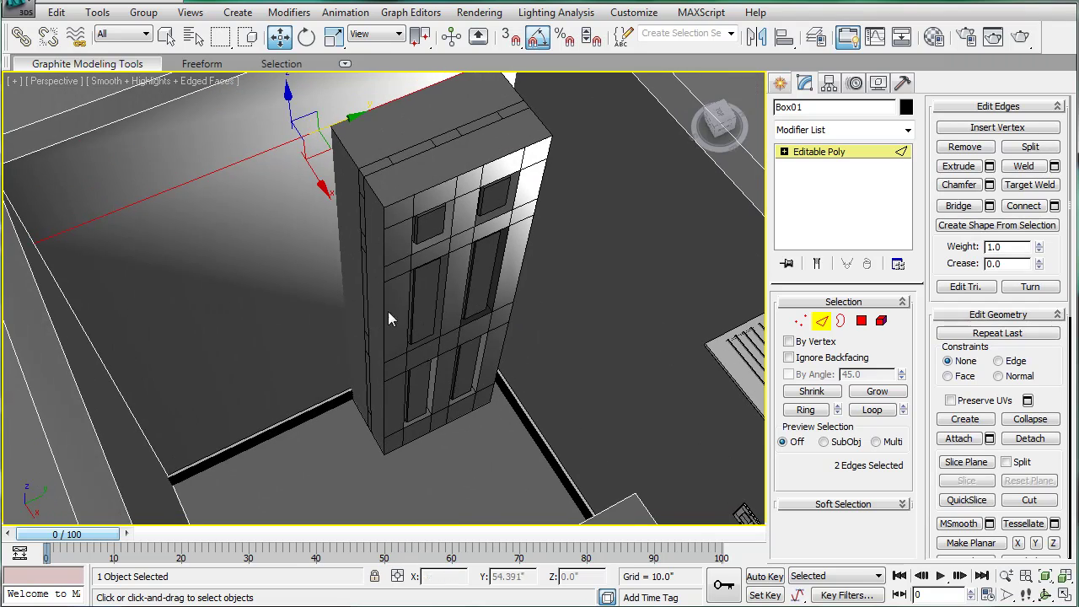
pyautogui.scroll(4, 328, 411)
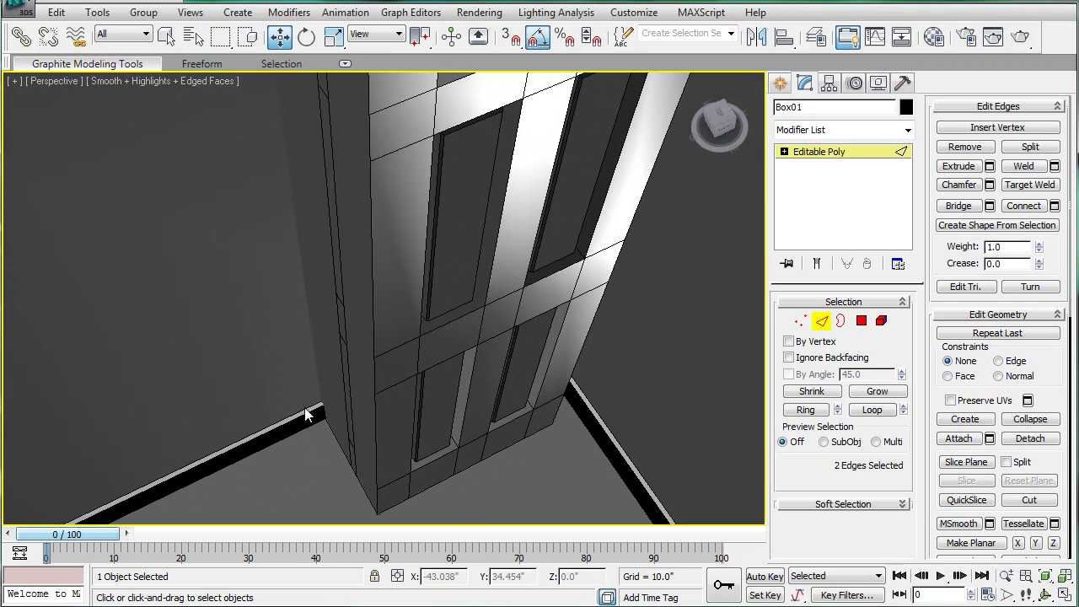
pyautogui.scroll(2, 305, 411)
pyautogui.keyDown('alt'); pyautogui.moveTo(308, 409); pyautogui.dragTo(417, 282, button='middle'); pyautogui.keyUp('alt')
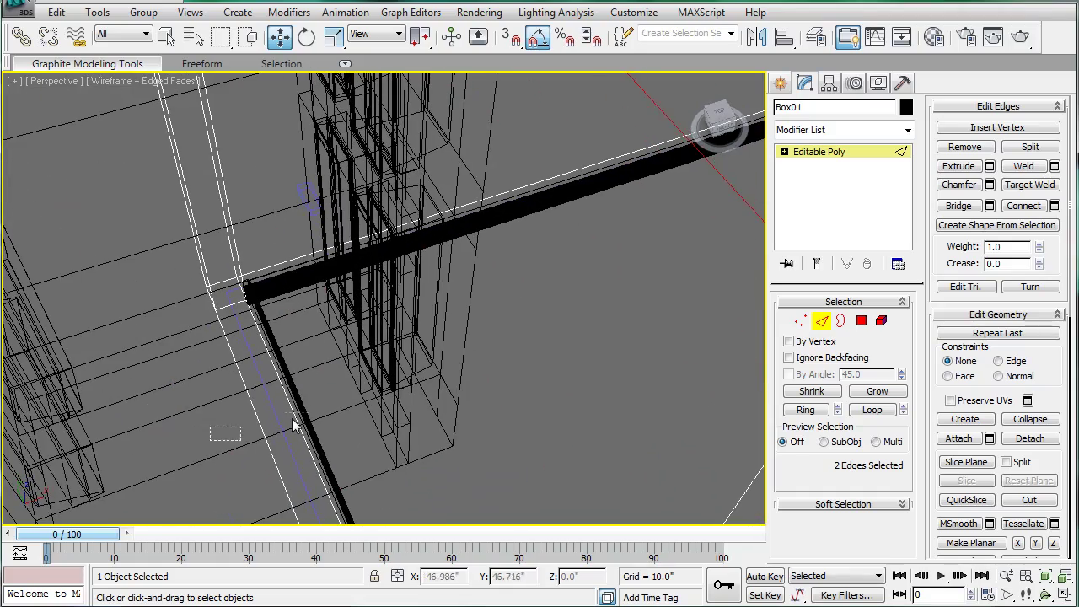
pyautogui.moveTo(293, 419); pyautogui.dragTo(371, 408)
pyautogui.press('super')
pyautogui.press('super')
pyautogui.scroll(-4, 375, 381)
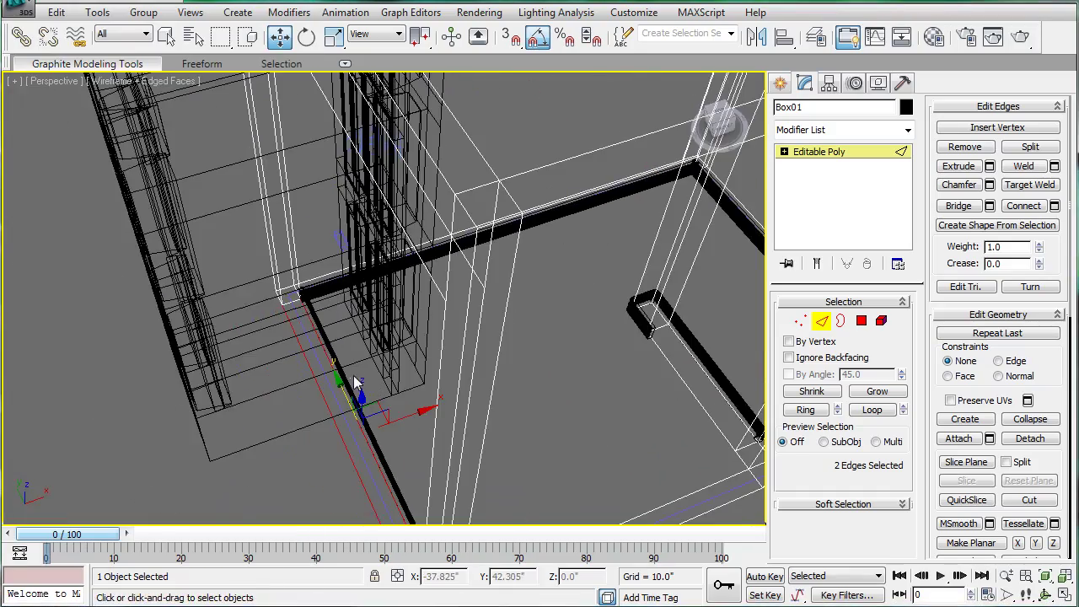
pyautogui.keyDown('alt'); pyautogui.moveTo(354, 382); pyautogui.dragTo(382, 255, button='middle'); pyautogui.keyUp('alt')
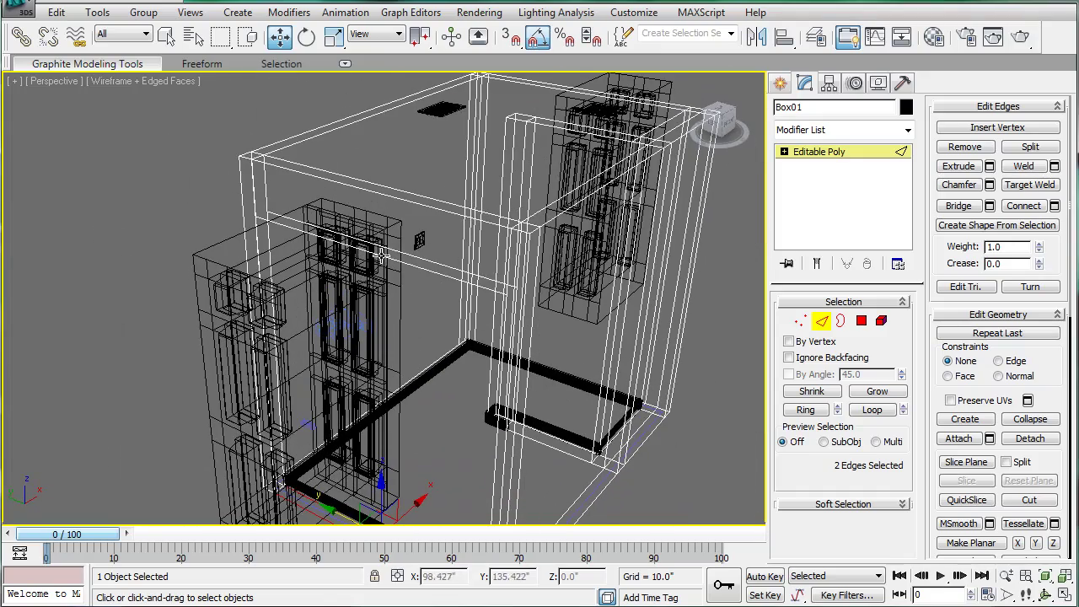
# - Connect the selected horizontal wall edges to add a vertical division on both faces below the door-top line
pyautogui.click(1055, 206)
pyautogui.click(669, 378)
pyautogui.keyDown('alt'); pyautogui.moveTo(430, 310); pyautogui.dragTo(413, 326, button='middle'); pyautogui.keyUp('alt')
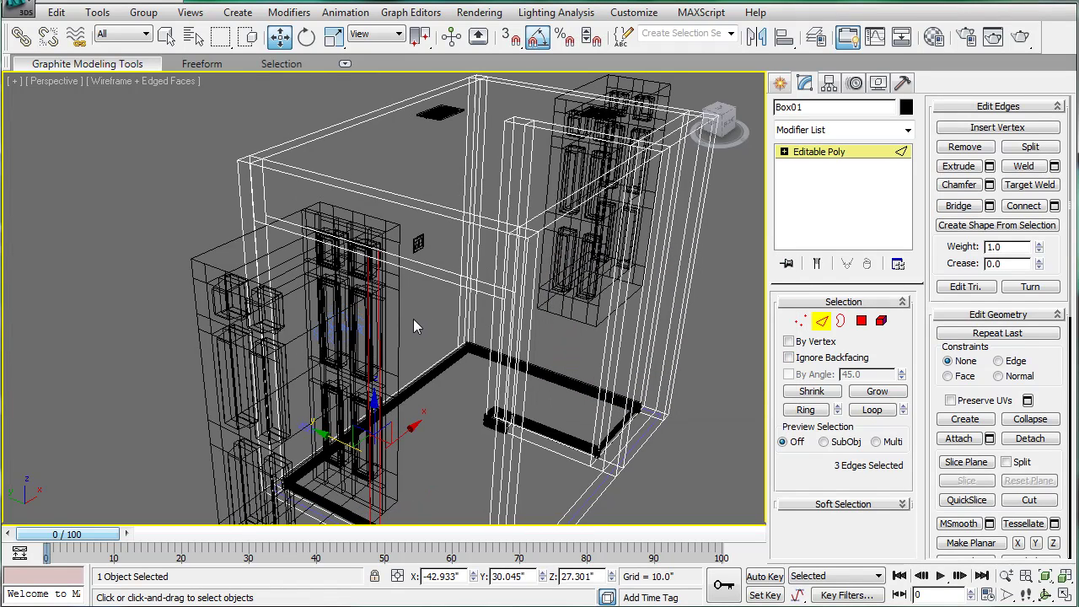
# - Move the new vertical wall edges about 5.05" to line up with the side of the door farther from the room corner
pyautogui.press('l')
pyautogui.scroll(5, 365, 361)
pyautogui.moveTo(365, 361); pyautogui.dragTo(525, 212, button='middle')
pyautogui.scroll(2, 512, 234)
pyautogui.moveTo(352, 466); pyautogui.dragTo(481, 354, button='middle')
pyautogui.scroll(1, 493, 429)
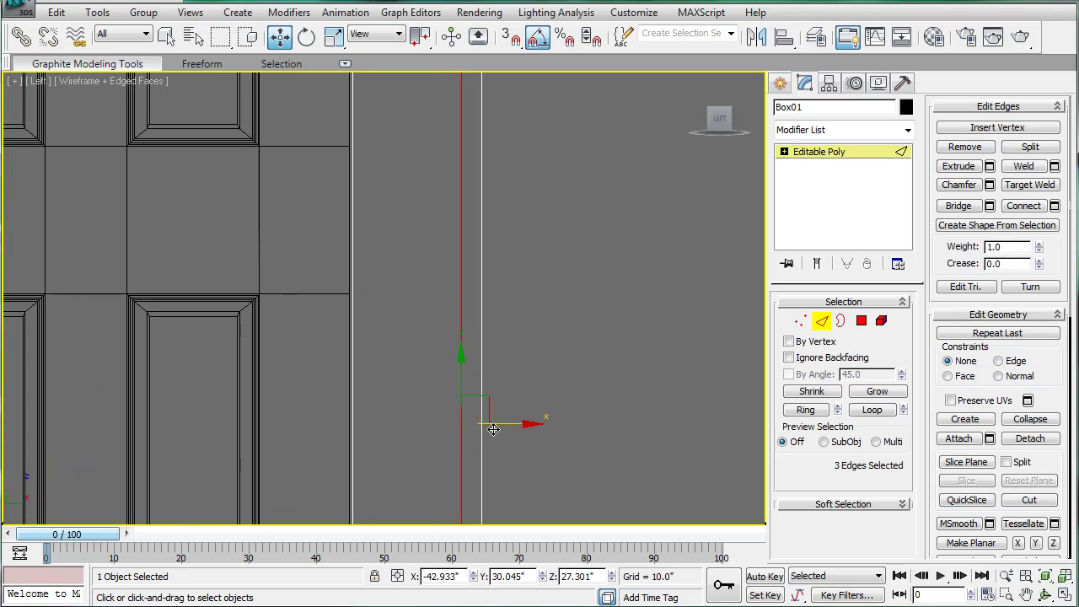
pyautogui.moveTo(507, 425); pyautogui.dragTo(398, 419)
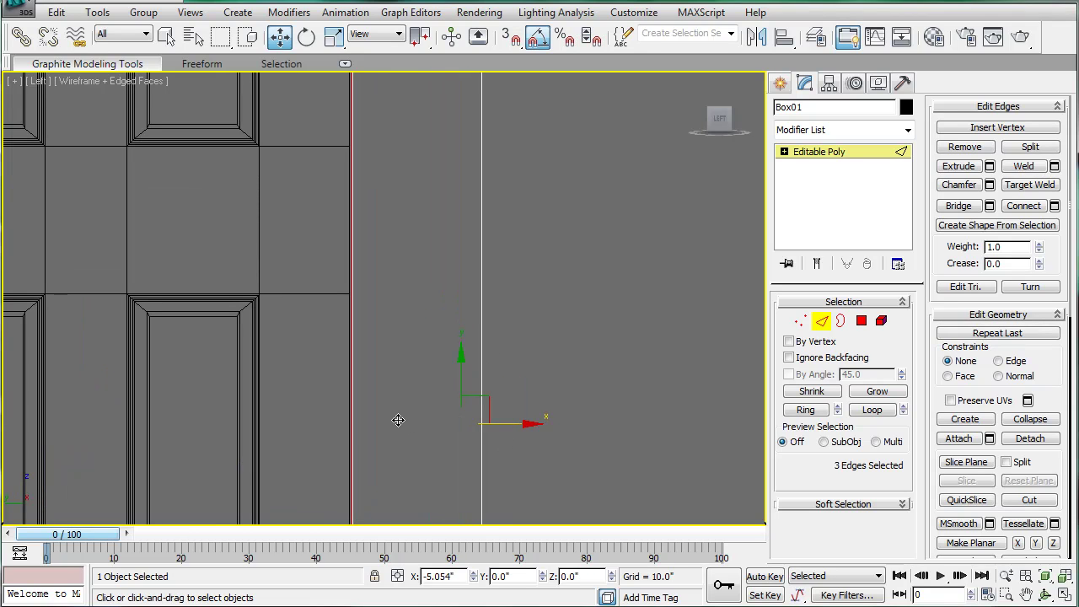
pyautogui.scroll(-5, 397, 420)
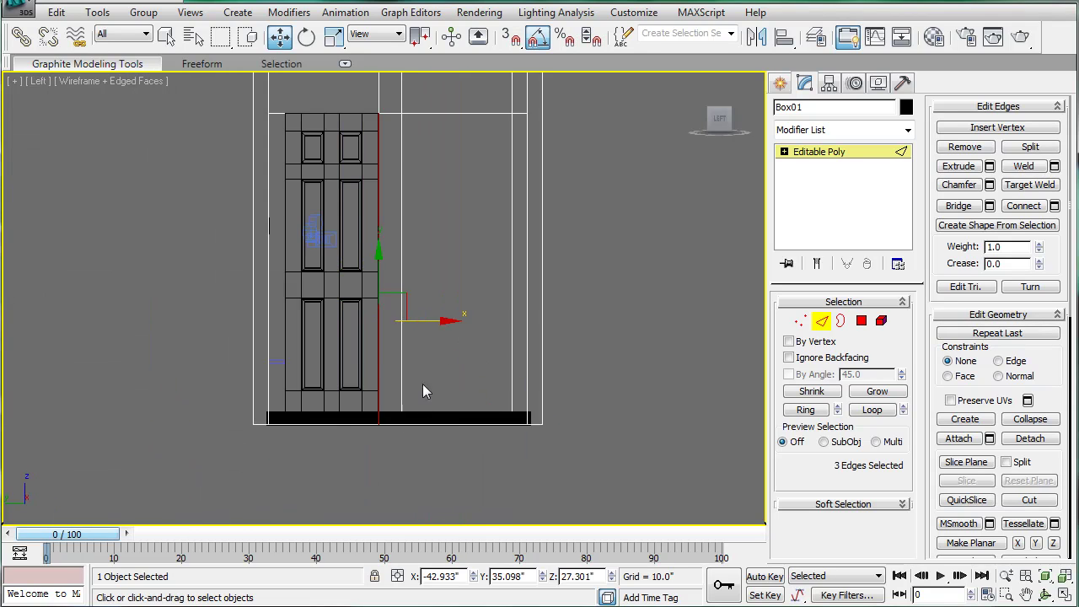
# - Select the two wall polygons behind the door, one on the inner face and one on the outer face
pyautogui.click(801, 155)
pyautogui.click(862, 322)
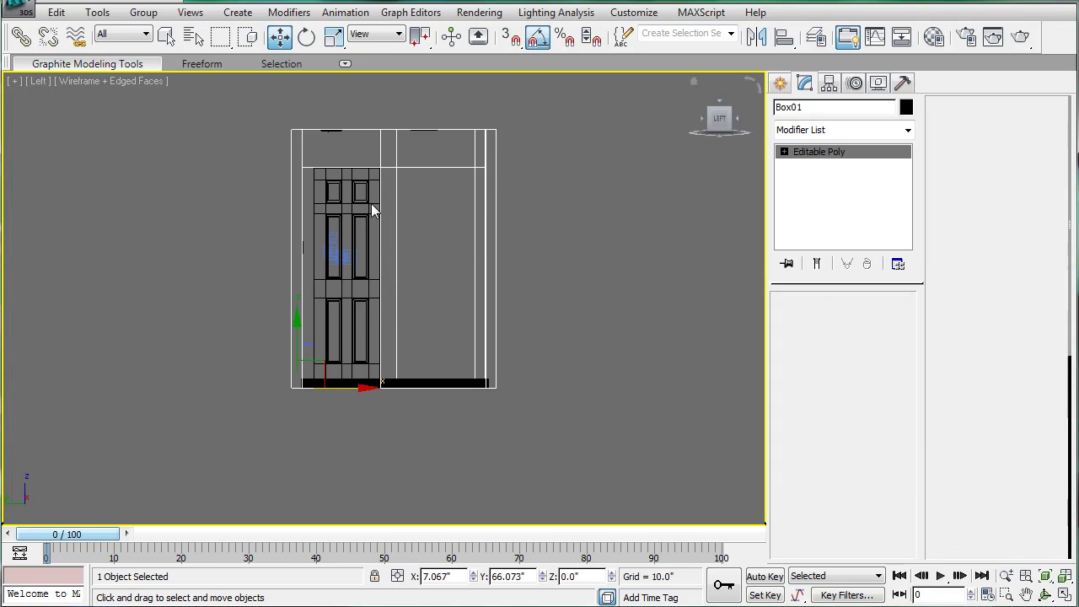
pyautogui.moveTo(378, 225); pyautogui.dragTo(382, 236, button='middle')
pyautogui.press('p')
pyautogui.keyDown('alt'); pyautogui.moveTo(315, 245); pyautogui.dragTo(556, 265, button='middle'); pyautogui.keyUp('alt')
pyautogui.click(411, 285)
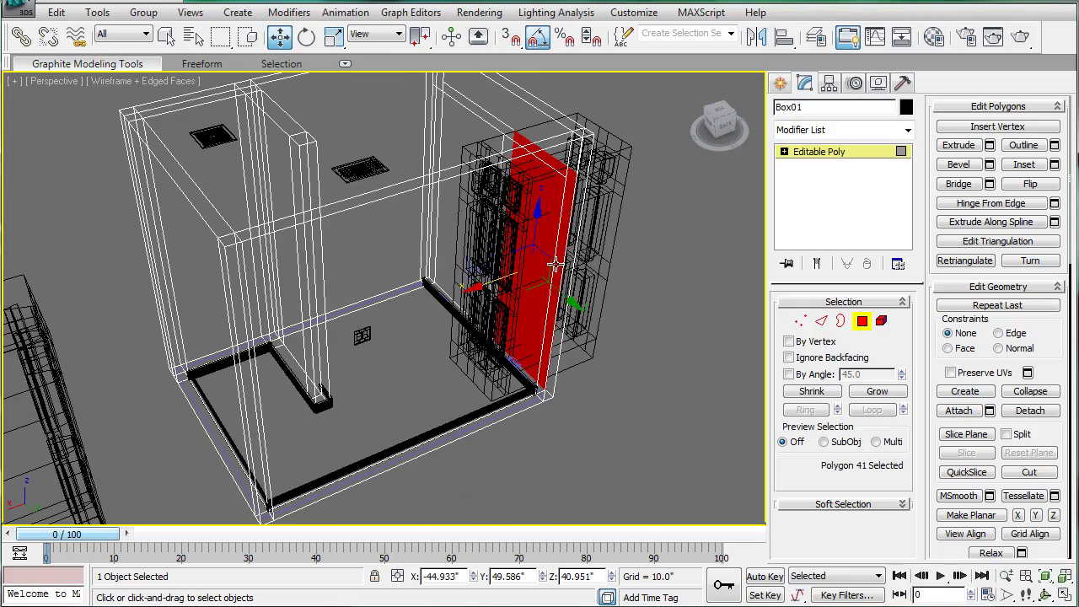
pyautogui.keyDown('ctrl'); pyautogui.click(534, 200); pyautogui.keyUp('ctrl')
pyautogui.hotkey('ctrl', 'z')
pyautogui.keyDown('alt'); pyautogui.moveTo(526, 199); pyautogui.dragTo(560, 244, button='middle'); pyautogui.keyUp('alt')
pyautogui.keyDown('ctrl'); pyautogui.click(496, 155); pyautogui.keyUp('ctrl')
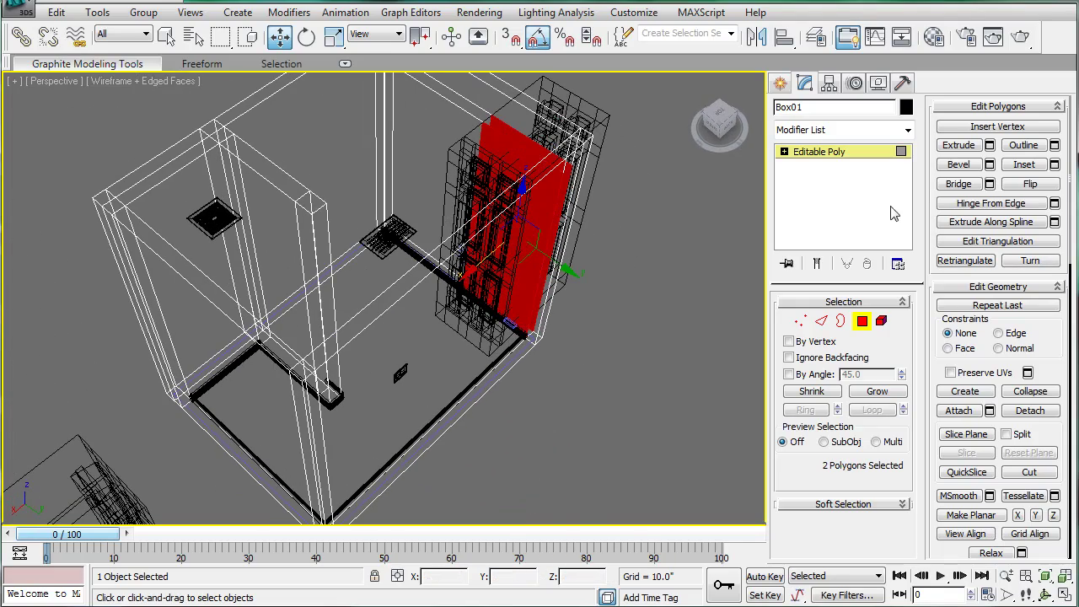
# - Bridge the two selected polygons to cut an opening through the door wall, and leave polygon editing
pyautogui.click(963, 185)
pyautogui.click(594, 279)
pyautogui.moveTo(594, 279); pyautogui.dragTo(565, 385, button='middle')
pyautogui.press('F3')
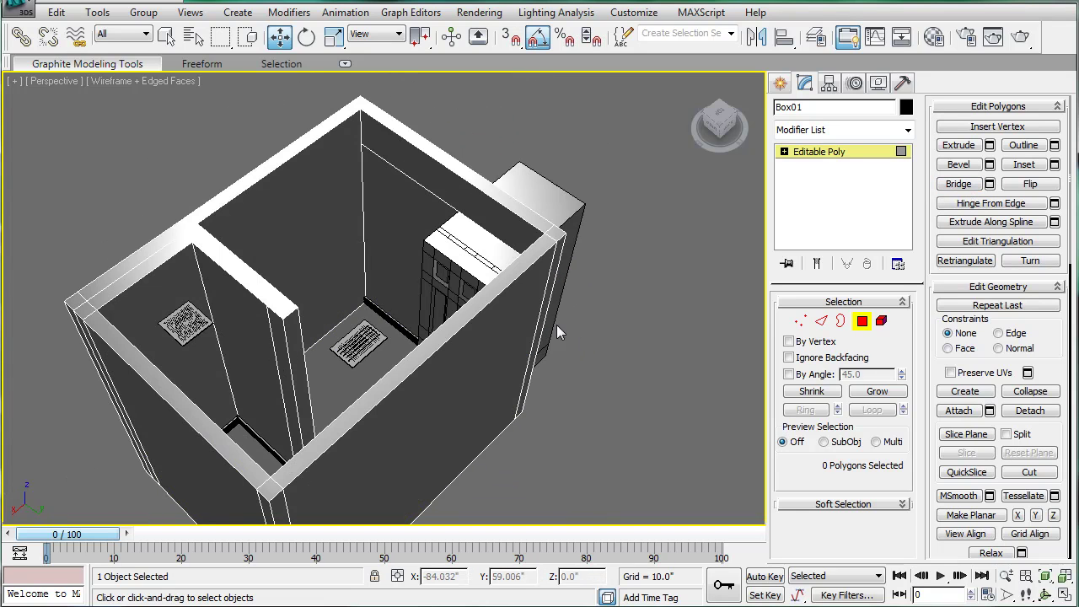
pyautogui.moveTo(557, 325); pyautogui.dragTo(539, 342, button='middle')
pyautogui.click(805, 152)
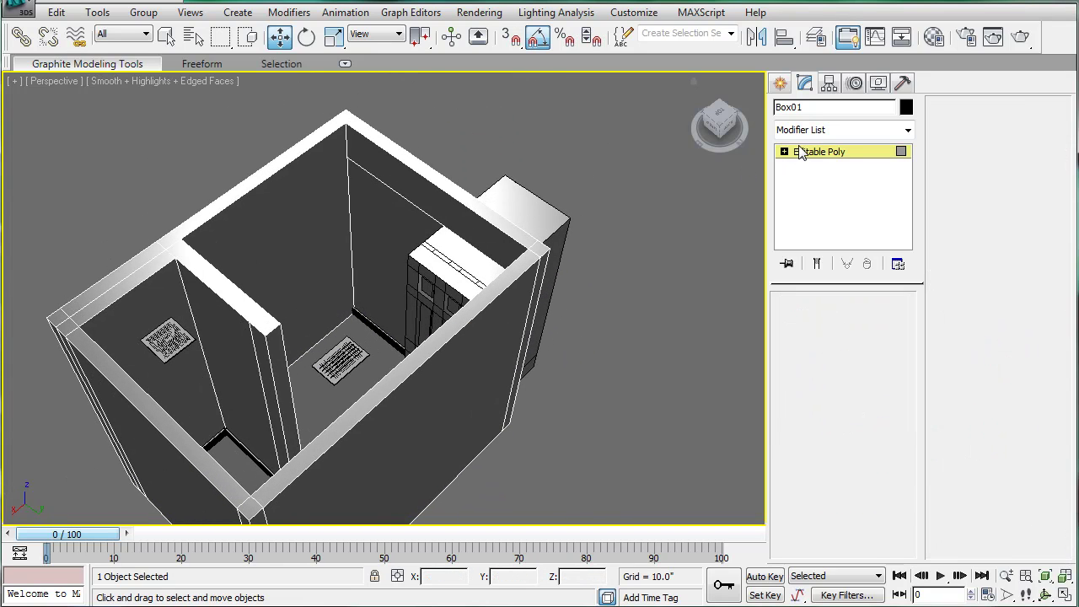
# - Delete the deepened block copy of the door
pyautogui.click(648, 275)
pyautogui.click(552, 223)
pyautogui.press('Delete')
pyautogui.keyDown('alt'); pyautogui.moveTo(473, 236); pyautogui.dragTo(628, 259, button='middle'); pyautogui.keyUp('alt')
pyautogui.scroll(4, 628, 260)
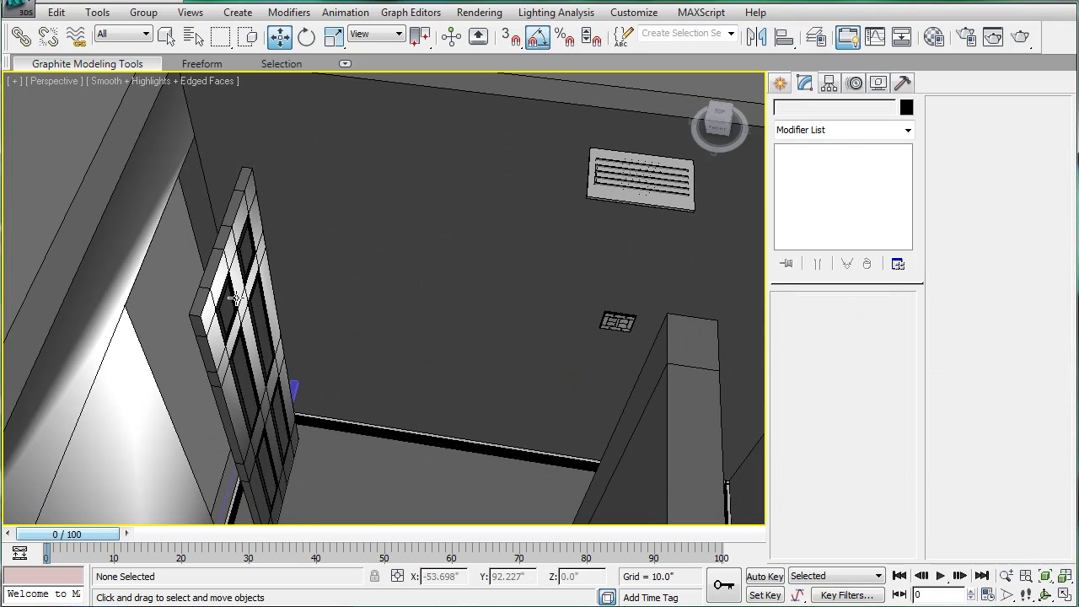
# - Move the panelled door back towards the wall opening, to about X -40.26"
pyautogui.click(231, 295)
pyautogui.keyDown('alt'); pyautogui.moveTo(315, 323); pyautogui.dragTo(370, 254, button='middle'); pyautogui.keyUp('alt')
pyautogui.moveTo(349, 338); pyautogui.dragTo(325, 321)
pyautogui.keyDown('alt'); pyautogui.moveTo(325, 321); pyautogui.dragTo(402, 364, button='middle'); pyautogui.keyUp('alt')
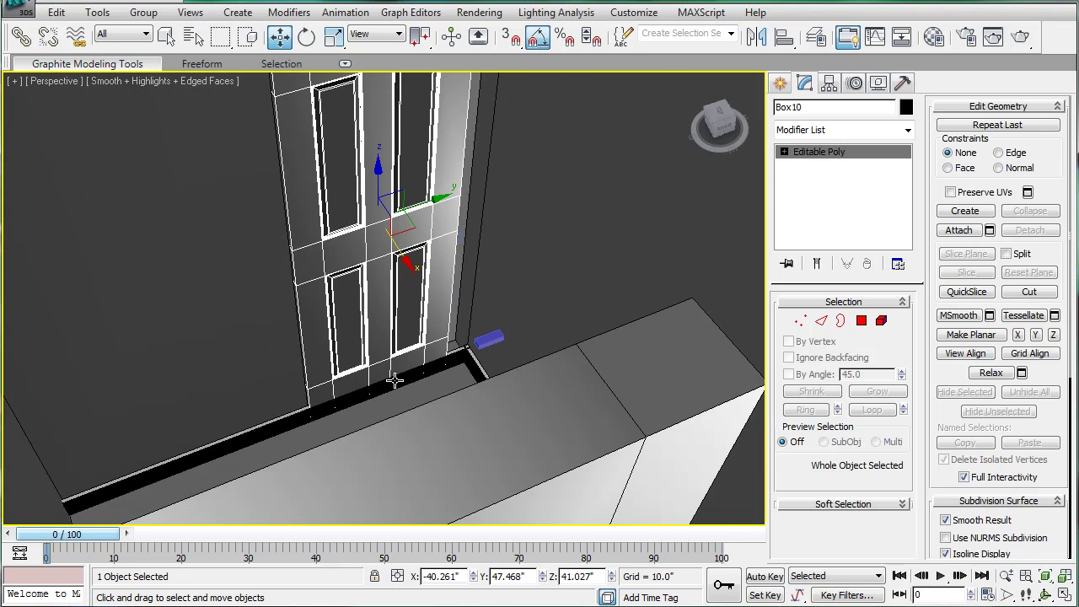
# - Shorten the baseboard on the door wall by moving its end vertices towards the room corner, to about Y 62.0"
pyautogui.click(395, 380)
pyautogui.press('t')
pyautogui.scroll(6, 395, 284)
pyautogui.moveTo(345, 193); pyautogui.dragTo(632, 413, button='middle')
pyautogui.scroll(-2, 447, 248)
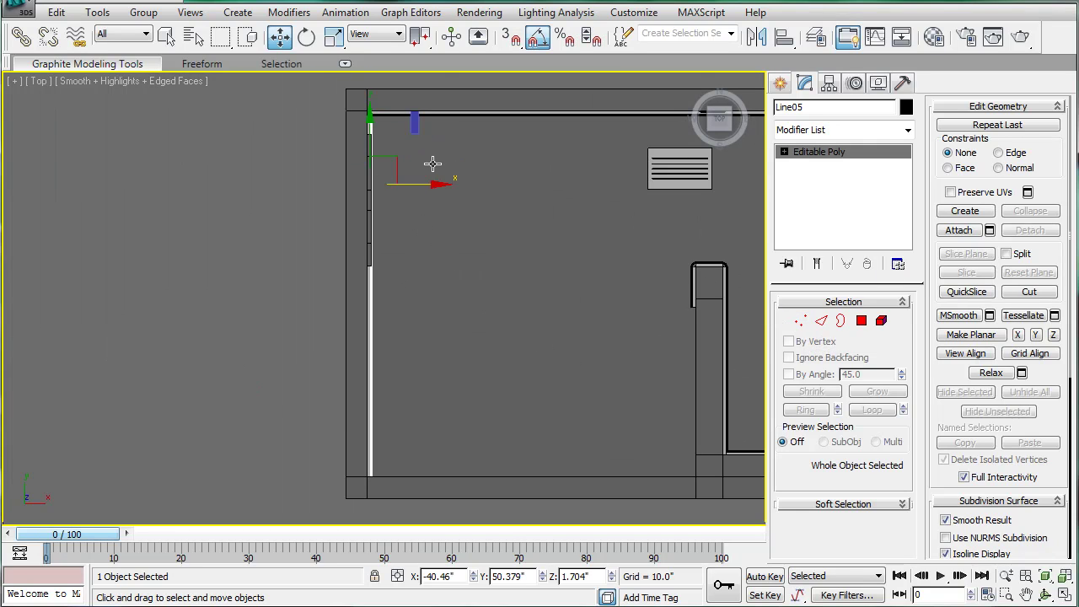
pyautogui.click(800, 322)
pyautogui.moveTo(254, 399); pyautogui.dragTo(439, 509)
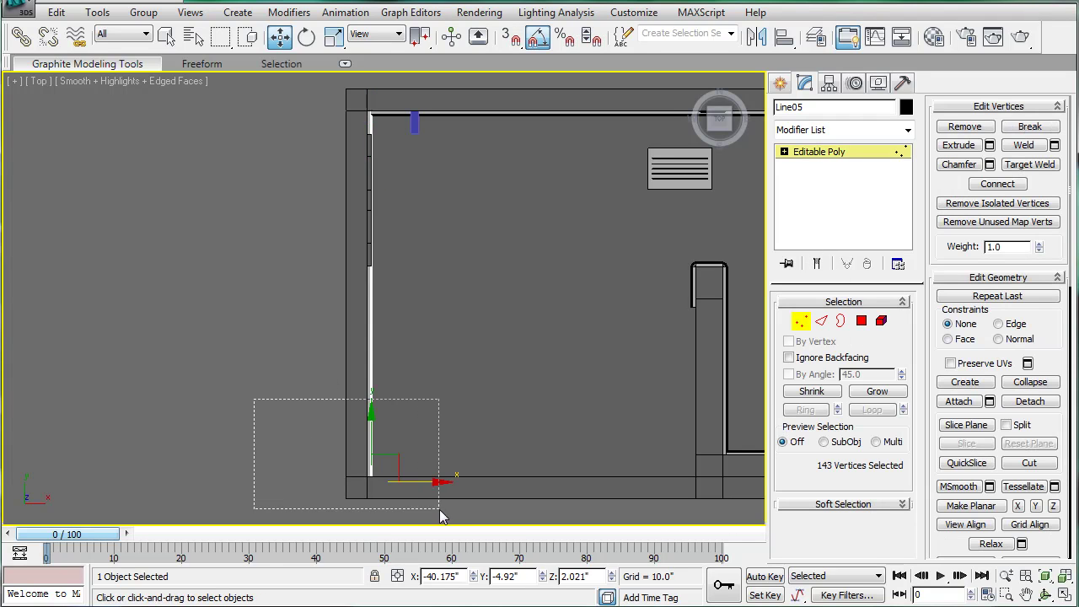
pyautogui.moveTo(372, 325); pyautogui.dragTo(395, 88)
pyautogui.moveTo(394, 100); pyautogui.dragTo(397, 183, button='middle')
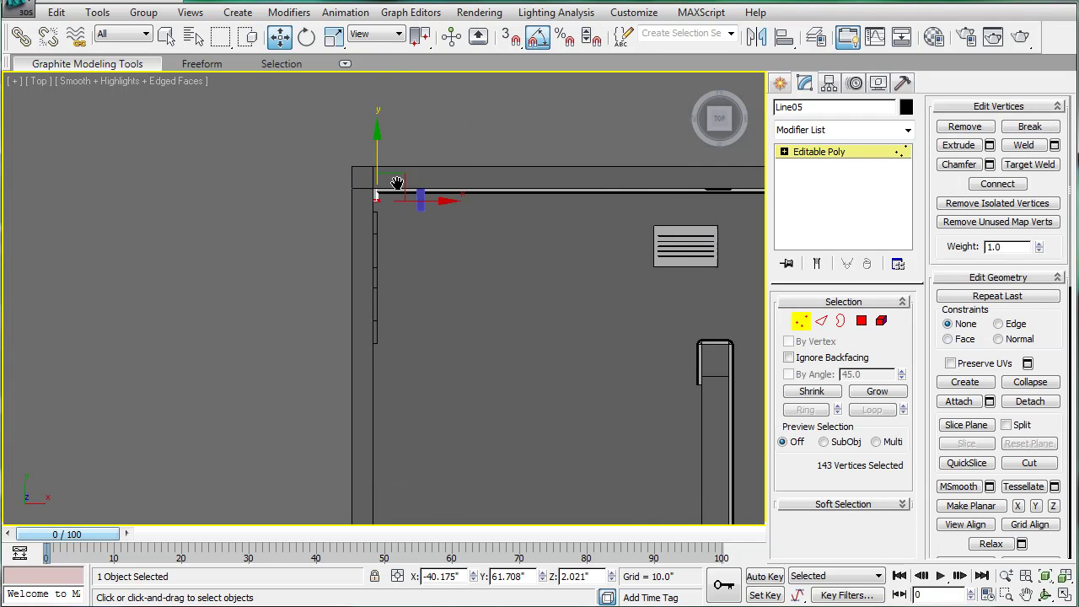
pyautogui.scroll(4, 397, 183)
pyautogui.moveTo(376, 121); pyautogui.dragTo(383, 292, button='middle')
pyautogui.scroll(1, 383, 292)
pyautogui.scroll(2, 347, 158)
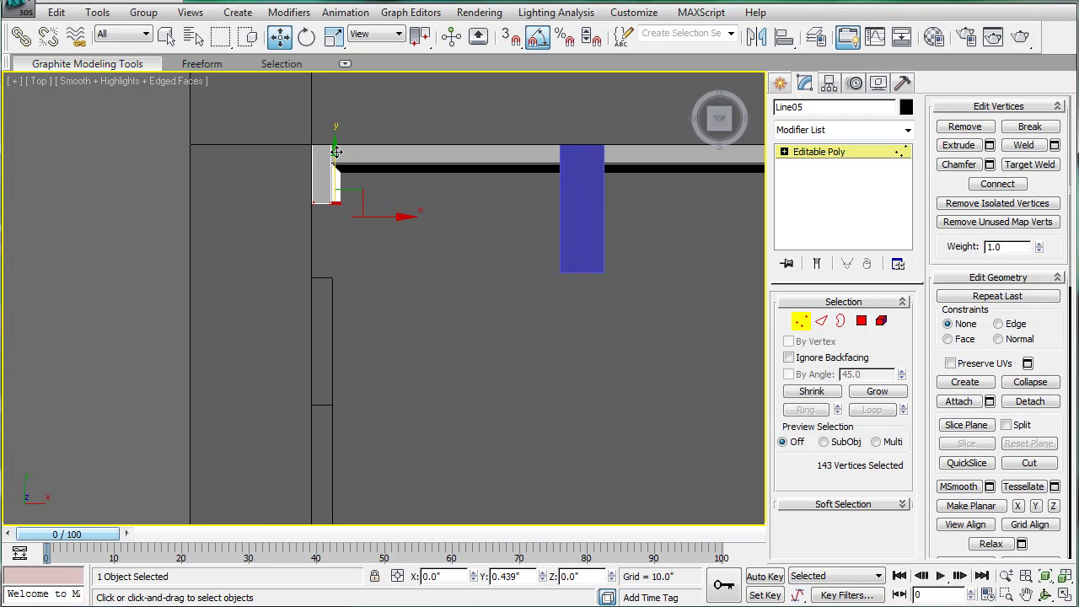
pyautogui.click(833, 152)
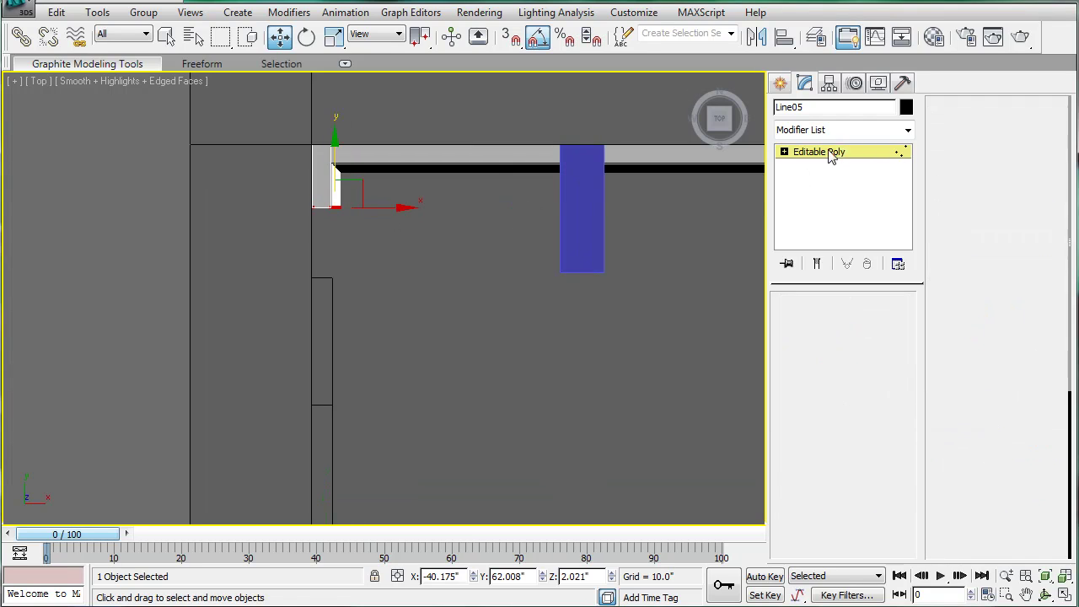
pyautogui.click(121, 231)
# - Examine the door, the wall opening and the shortened baseboard from inside the room
pyautogui.scroll(-2, 371, 247)
pyautogui.press('p')
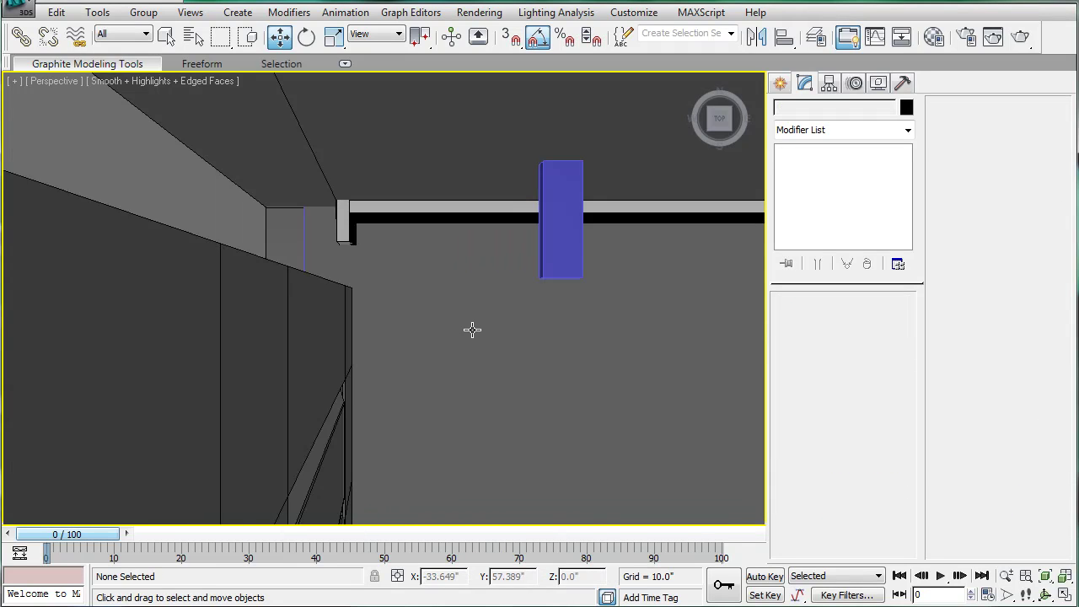
pyautogui.scroll(-3, 475, 322)
pyautogui.keyDown('alt'); pyautogui.moveTo(494, 319); pyautogui.dragTo(351, 277, button='middle'); pyautogui.keyUp('alt')
pyautogui.scroll(4, 422, 241)
pyautogui.moveTo(468, 219); pyautogui.dragTo(464, 343, button='middle')
pyautogui.scroll(-5, 463, 341)
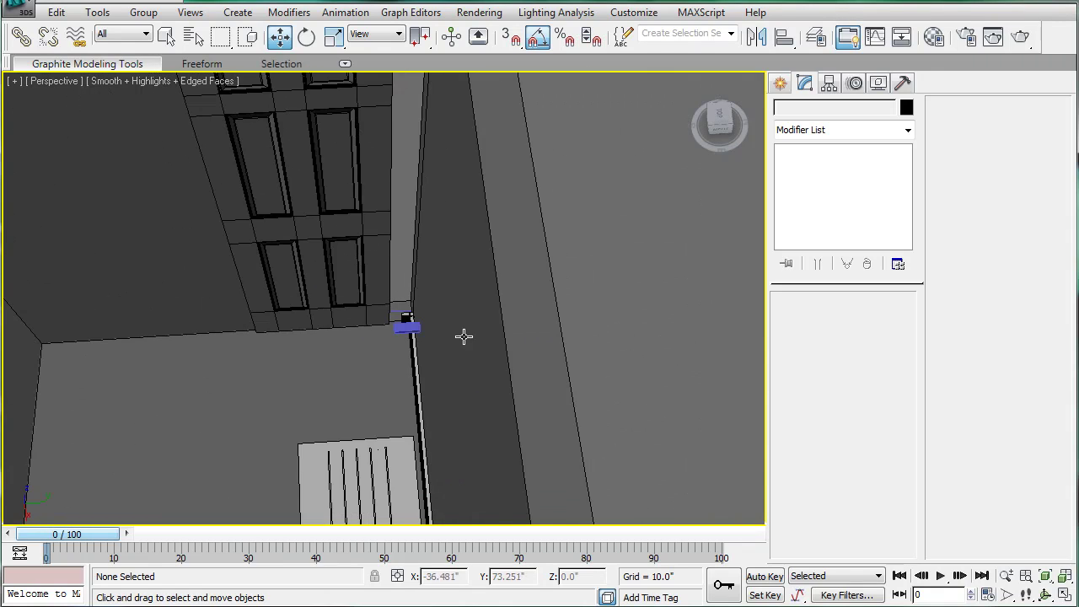
pyautogui.scroll(-5, 480, 414)
pyautogui.scroll(3, 472, 399)
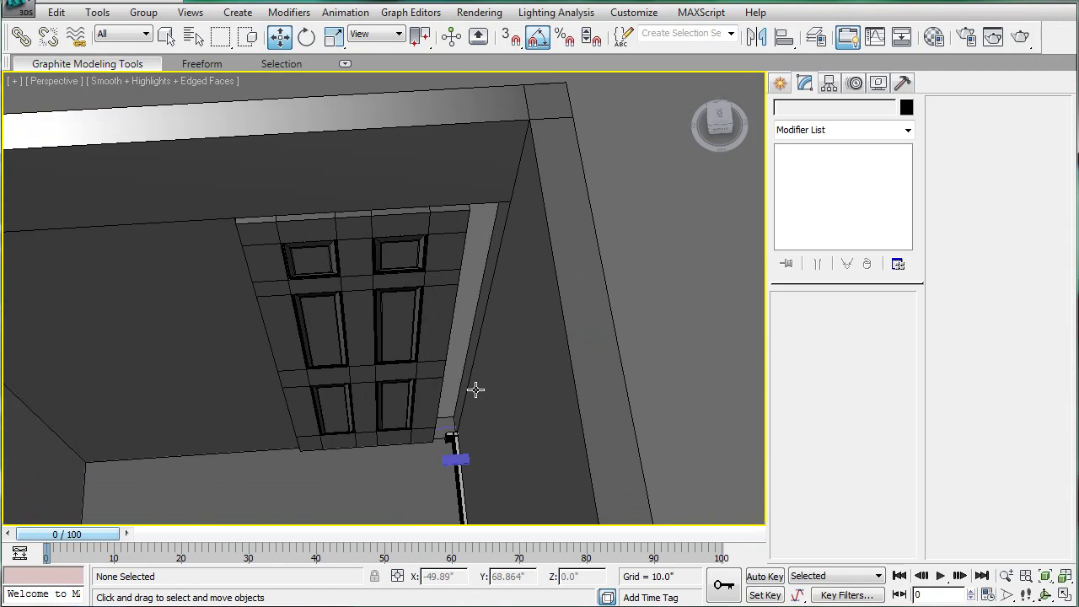
# - Undo the baseboard shortening, the door move, the block deletion and the polygon bridge
pyautogui.click(476, 389)
pyautogui.hotkey('ctrl', 'z')
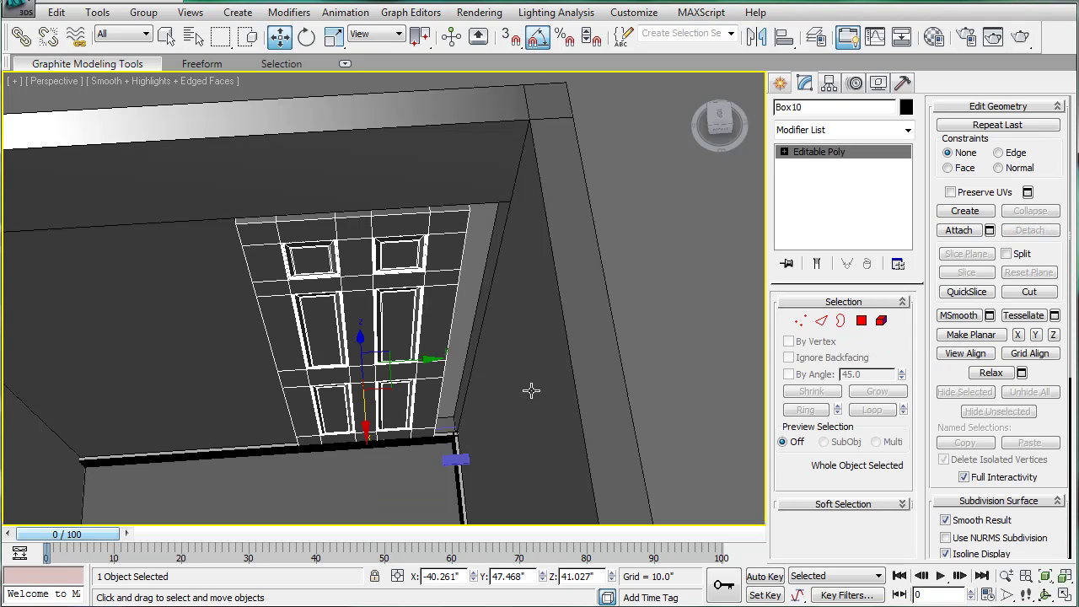
pyautogui.hotkey('ctrl', 'z')
pyautogui.hotkey('ctrl', 'z')
pyautogui.hotkey('ctrl', 'z')
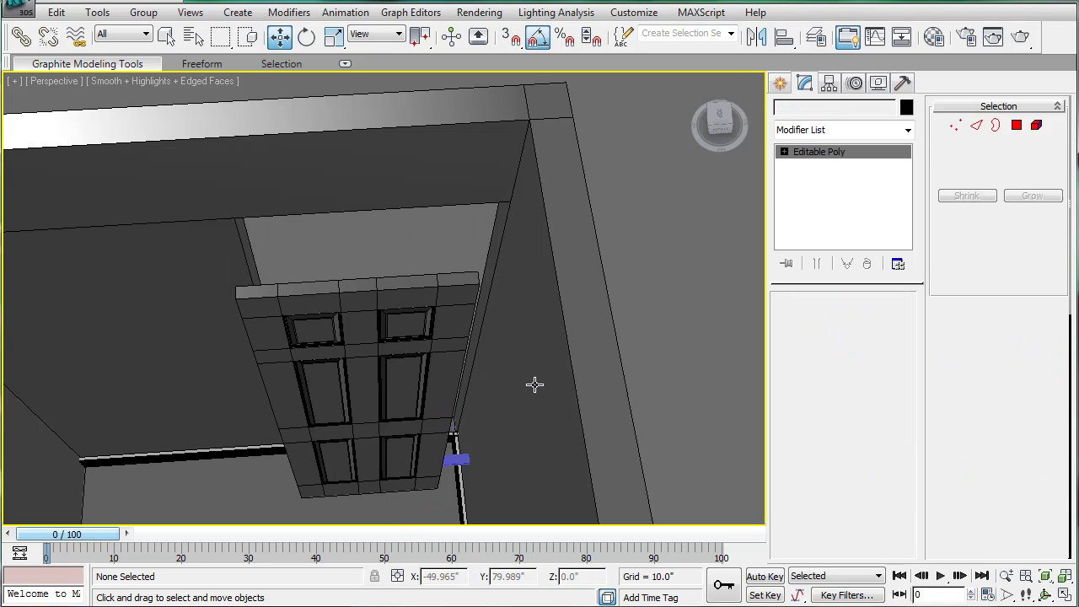
pyautogui.hotkey('ctrl', 'z')
pyautogui.hotkey('ctrl', 'z')
# - Select the room walls' four short horizontal edges at the door's top and base, on the inner and outer faces
pyautogui.click(535, 385)
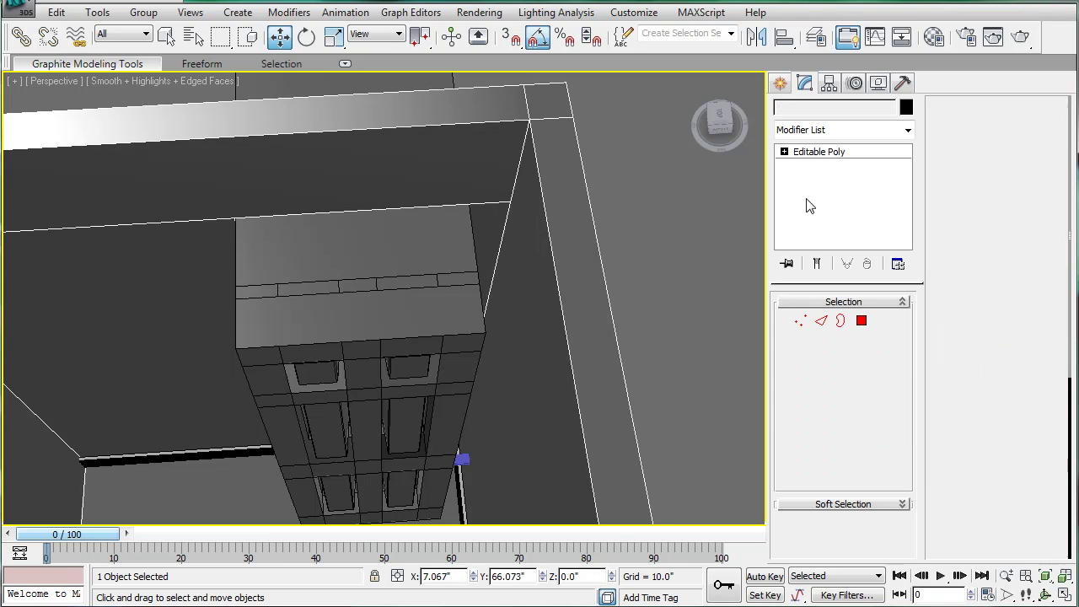
pyautogui.click(821, 321)
pyautogui.click(416, 208)
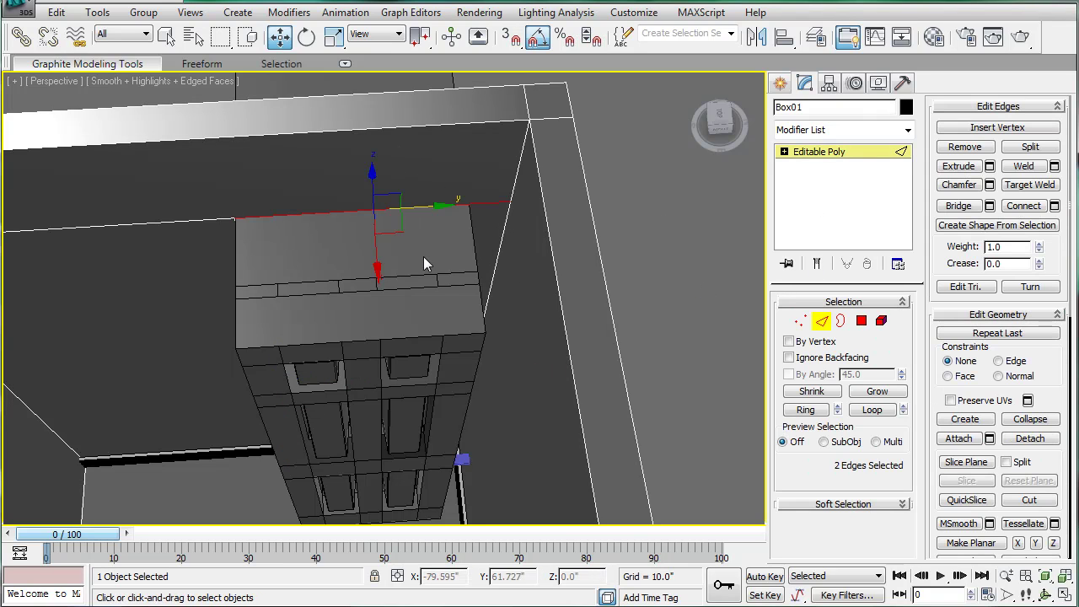
pyautogui.keyDown('ctrl'); pyautogui.moveTo(391, 501); pyautogui.dragTo(390, 497); pyautogui.keyUp('ctrl')
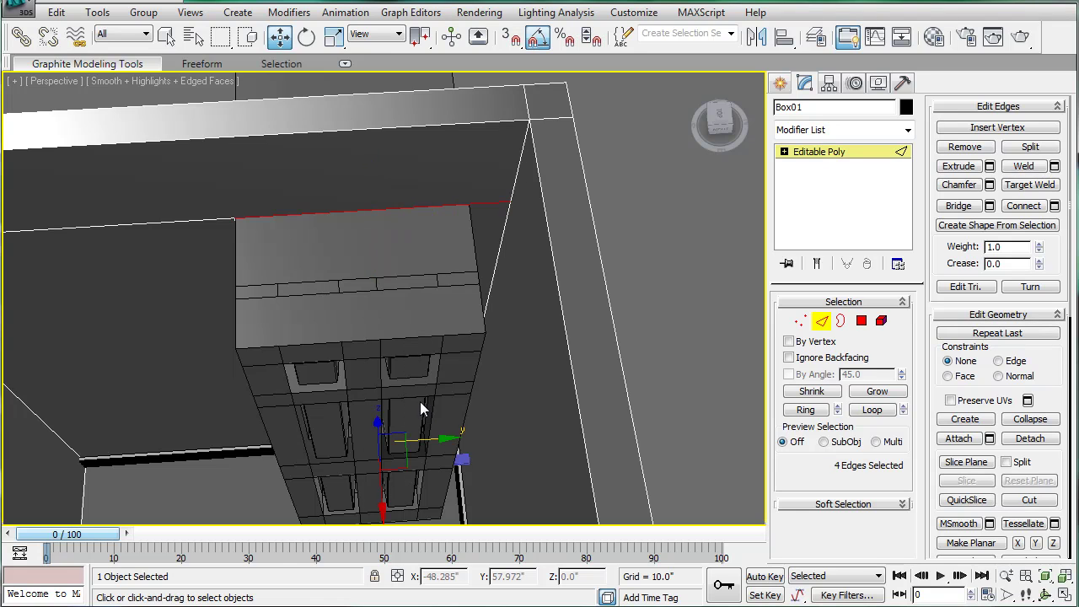
# - Connect the four selected edges behind the door with 1 segment, pinch 0 and slide 0
pyautogui.press('l')
pyautogui.press('z')
pyautogui.press('F3')
pyautogui.scroll(4, 385, 346)
pyautogui.click(1054, 206)
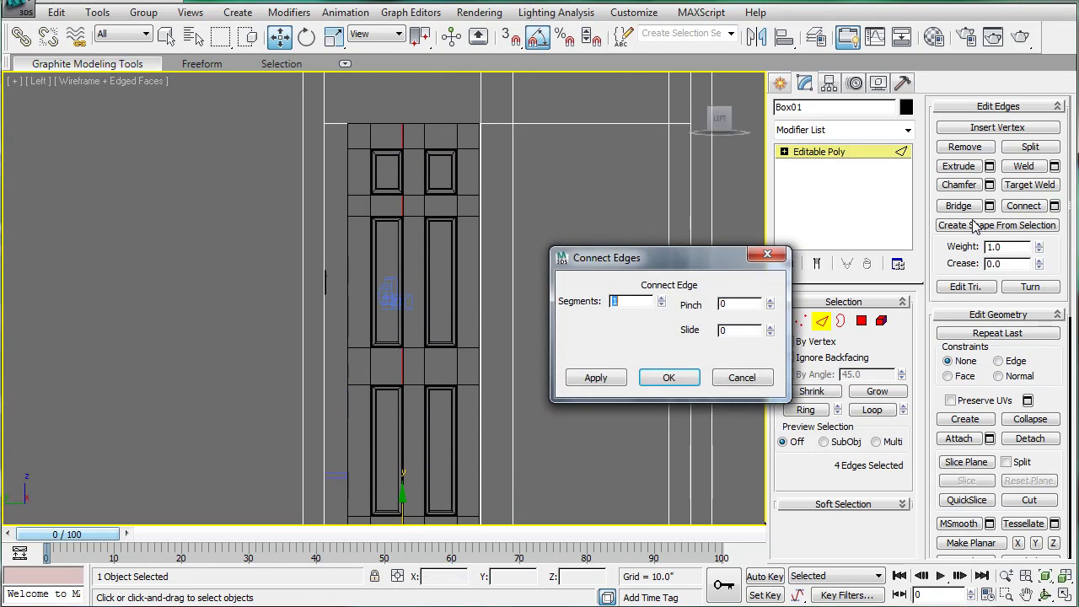
pyautogui.click(675, 379)
# - Move the new vertical wall edges sideways along X in the left view until they line up with the door's outer side edge
pyautogui.moveTo(473, 419); pyautogui.dragTo(494, 354, button='middle')
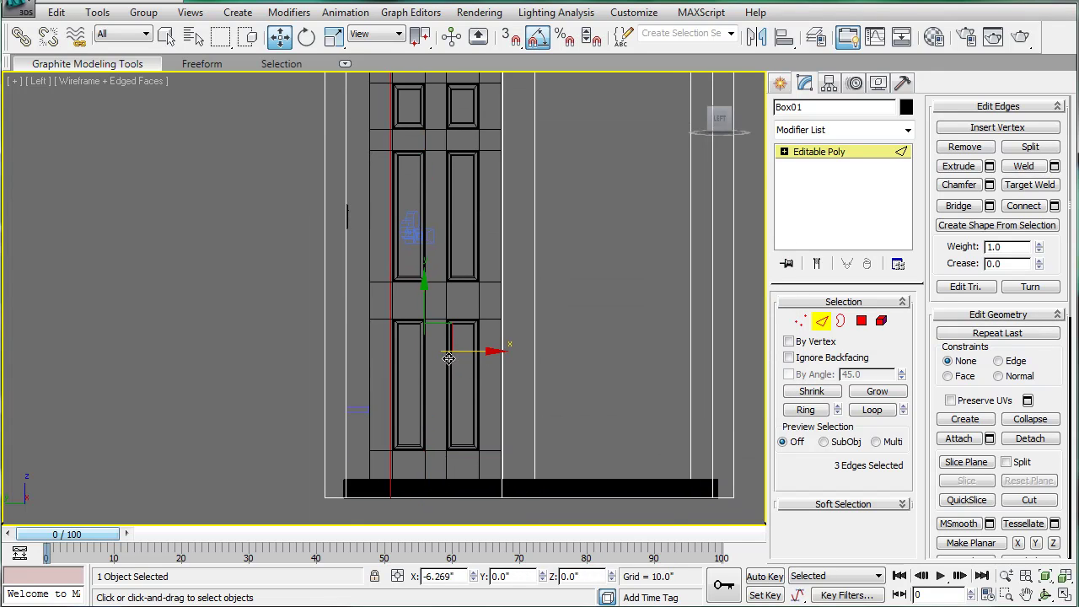
pyautogui.moveTo(428, 360); pyautogui.dragTo(427, 358)
pyautogui.scroll(5, 403, 341)
pyautogui.moveTo(387, 449); pyautogui.dragTo(431, 291, button='middle')
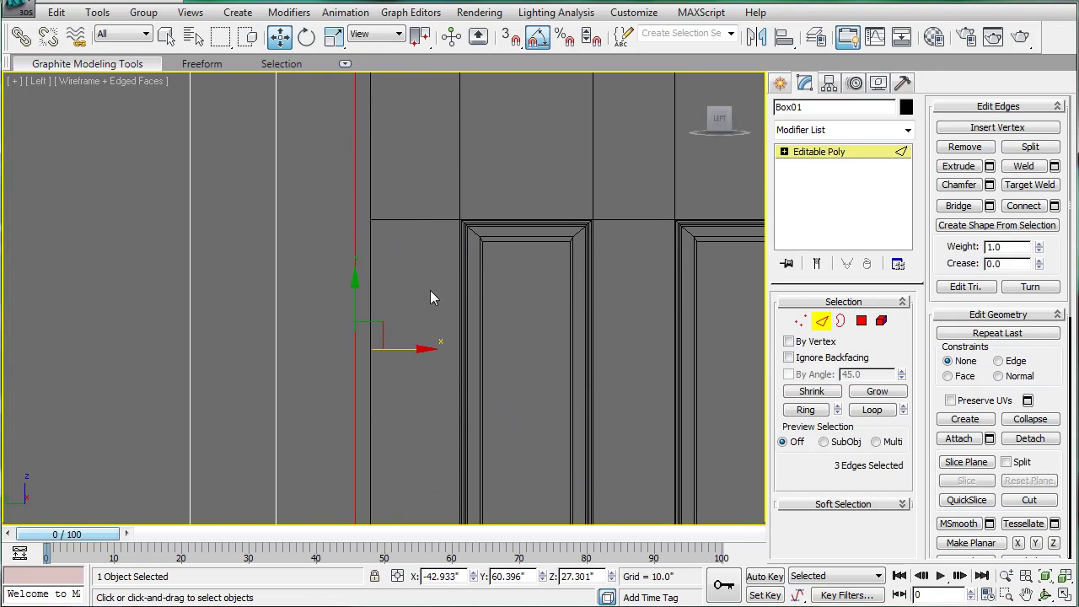
pyautogui.moveTo(405, 350); pyautogui.dragTo(417, 347)
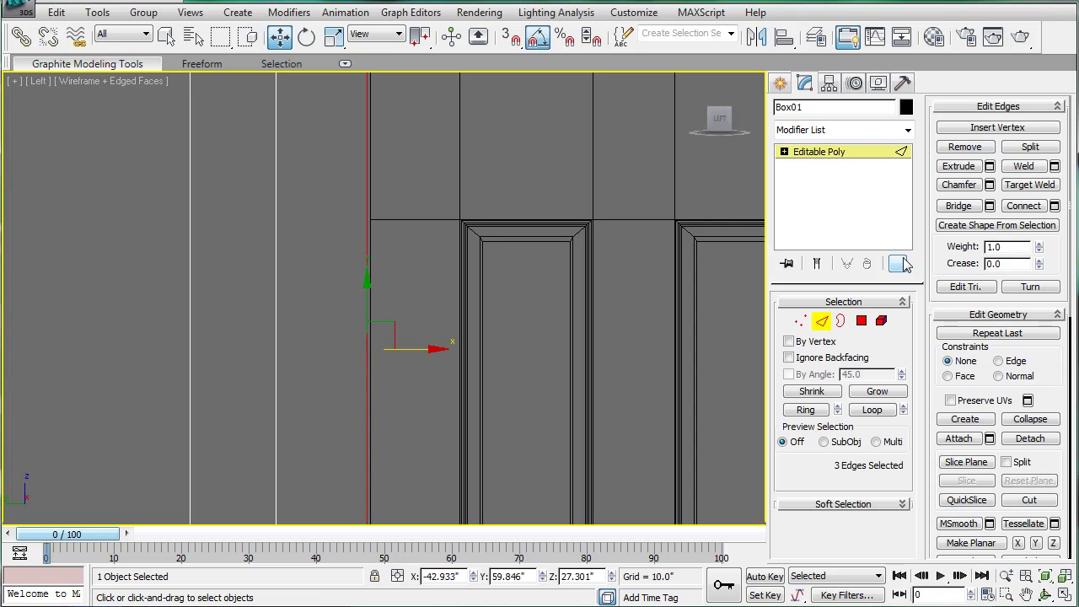
# - Bridge the inner and outer wall polygons behind the door to cut the doorway opening through the wall
pyautogui.click(868, 321)
pyautogui.moveTo(598, 236); pyautogui.dragTo(481, 246, button='middle')
pyautogui.scroll(-8, 482, 245)
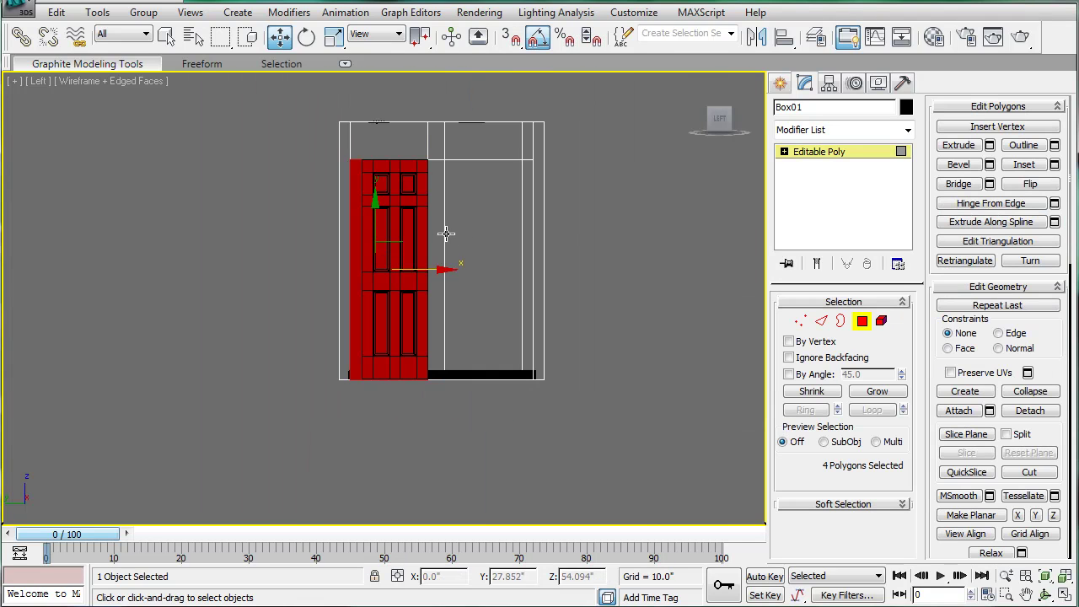
pyautogui.moveTo(379, 139); pyautogui.dragTo(389, 192, button='middle')
pyautogui.moveTo(389, 237); pyautogui.dragTo(395, 283)
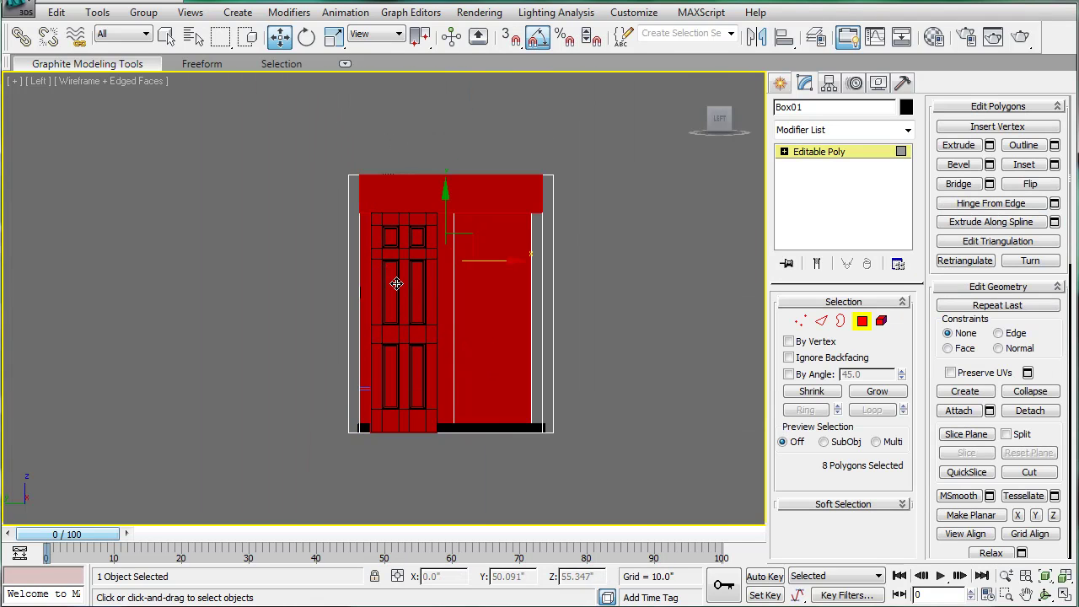
pyautogui.keyDown('alt'); pyautogui.moveTo(494, 199); pyautogui.dragTo(498, 201); pyautogui.keyUp('alt')
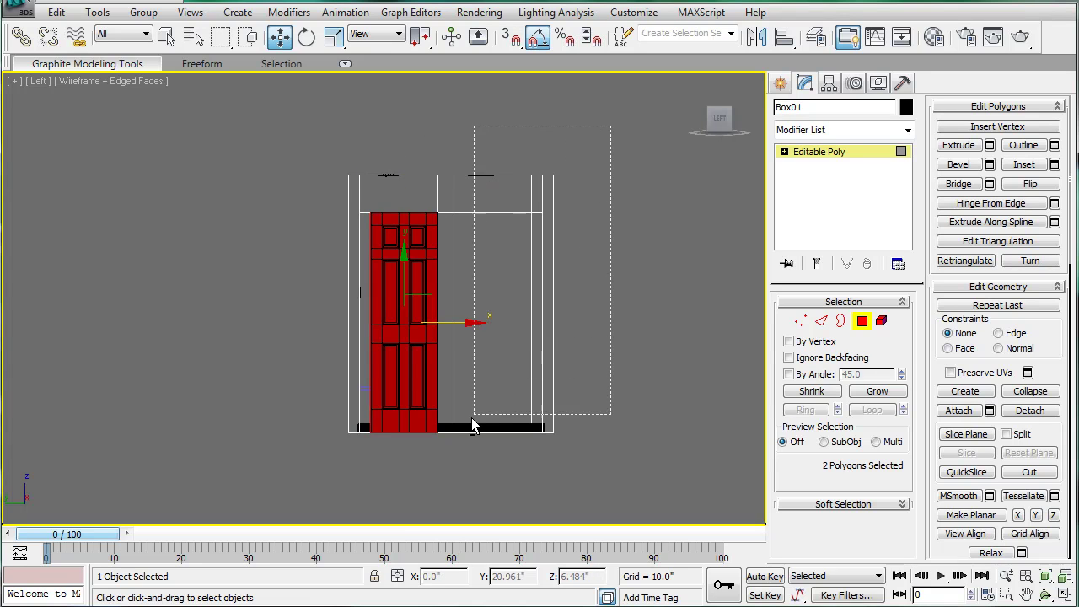
pyautogui.press('p')
pyautogui.scroll(-4, 457, 361)
pyautogui.keyDown('alt'); pyautogui.moveTo(435, 315); pyautogui.dragTo(539, 344, button='middle'); pyautogui.keyUp('alt')
pyautogui.click(958, 183)
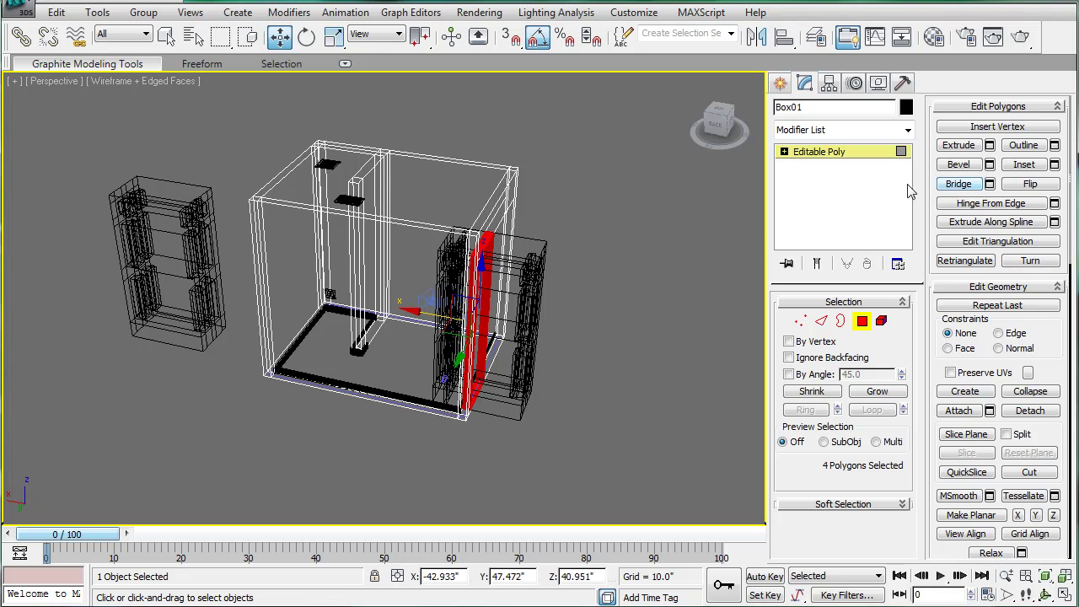
pyautogui.click(680, 283)
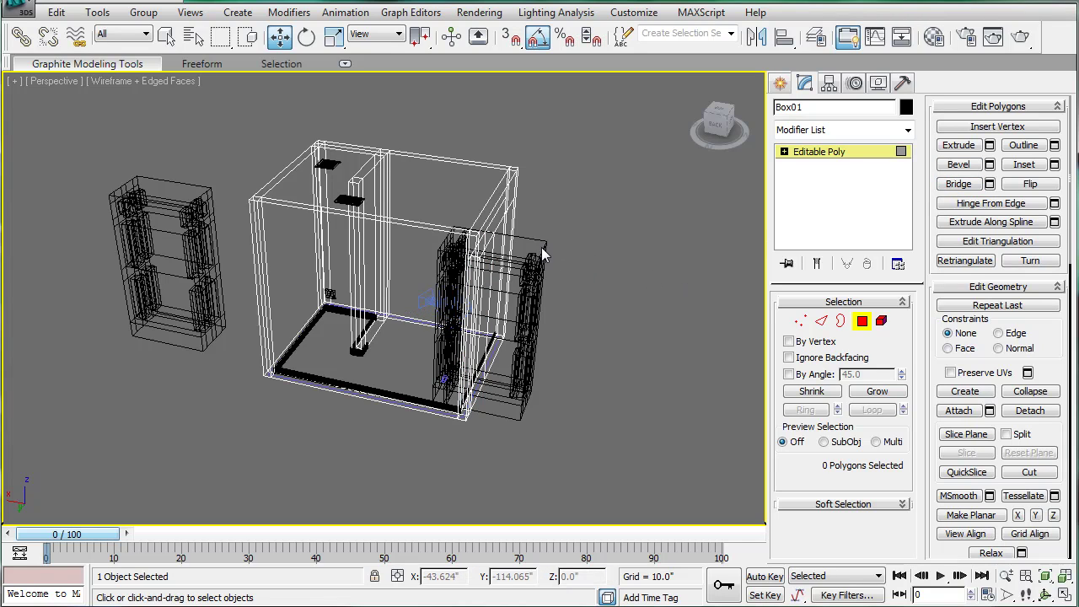
# - Delete the large block standing against the outside of the doorway wall and show the scene shaded
pyautogui.click(815, 155)
pyautogui.click(631, 247)
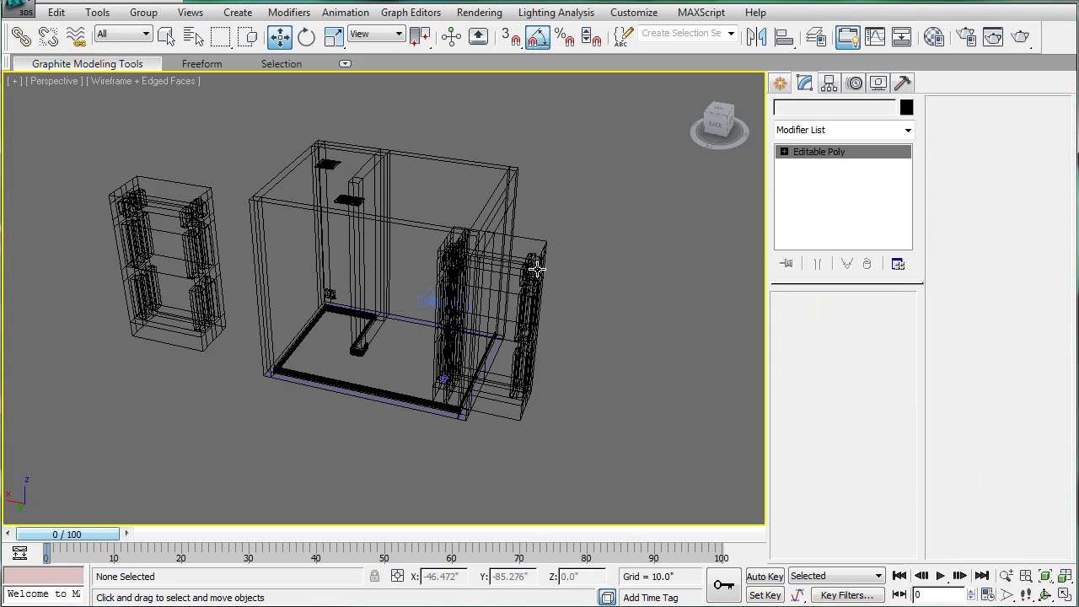
pyautogui.click(530, 269)
pyautogui.press('Delete')
pyautogui.press('F3')
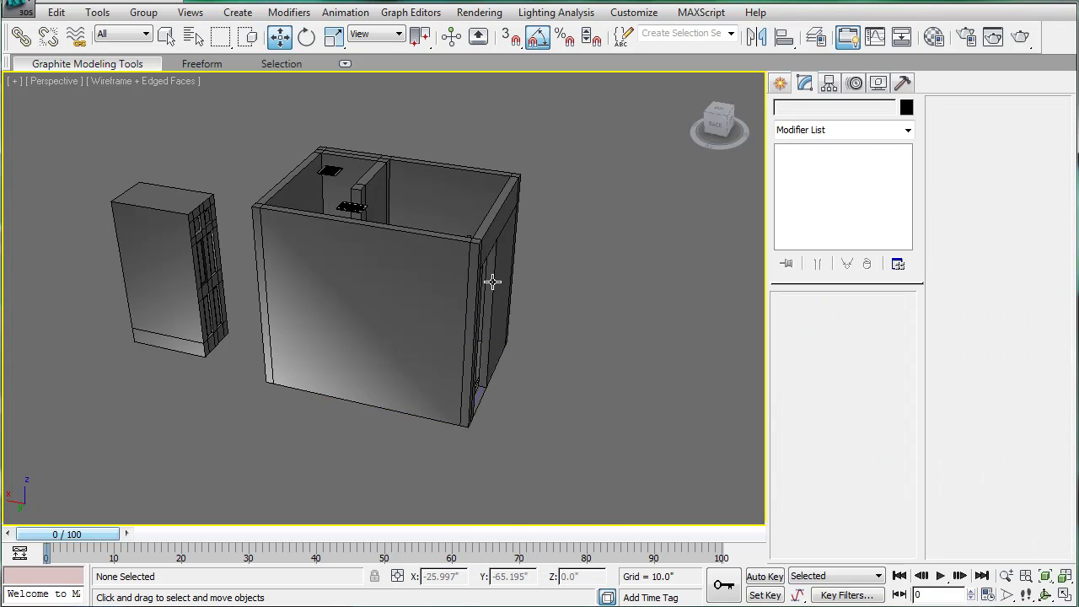
# - Move the panelled door about 9.8" in negative X into the doorway and delete the small blue shape beside the baseboard
pyautogui.keyDown('alt'); pyautogui.moveTo(438, 265); pyautogui.dragTo(653, 320, button='middle'); pyautogui.keyUp('alt')
pyautogui.scroll(5, 640, 307)
pyautogui.moveTo(427, 237); pyautogui.dragTo(512, 435, button='middle')
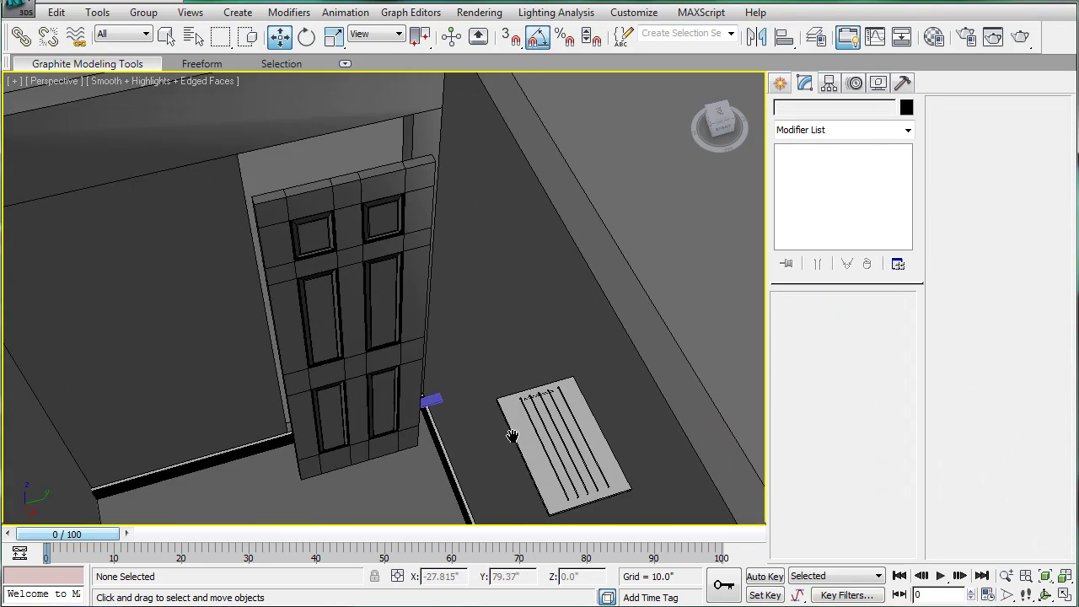
pyautogui.scroll(3, 512, 435)
pyautogui.click(462, 469)
pyautogui.keyDown('alt'); pyautogui.moveTo(383, 364); pyautogui.dragTo(349, 338, button='middle'); pyautogui.keyUp('alt')
pyautogui.moveTo(349, 337); pyautogui.dragTo(230, 340)
pyautogui.press('Delete')
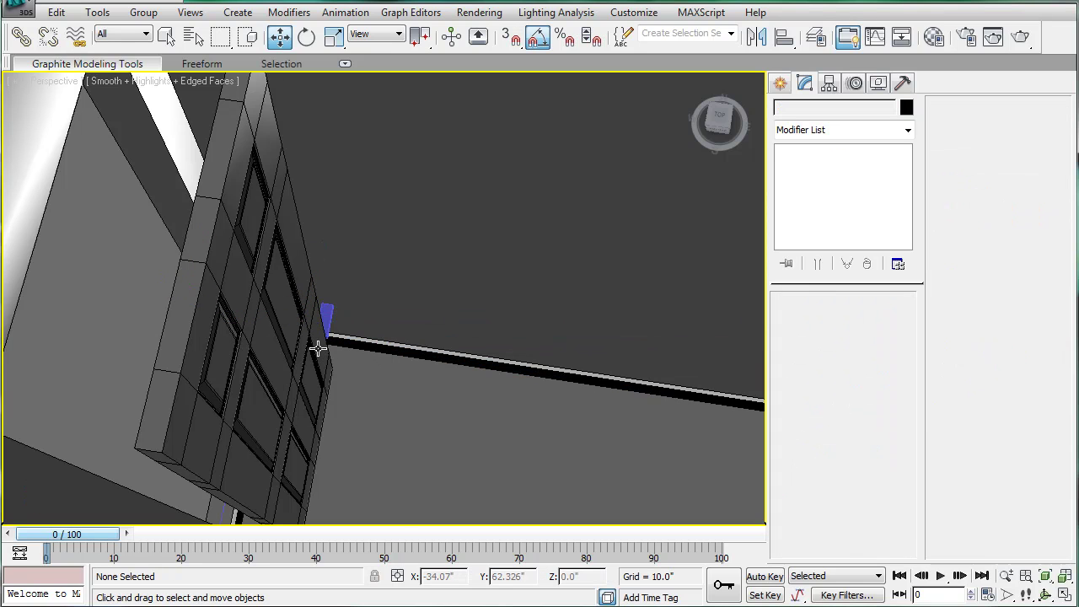
pyautogui.click(317, 348)
pyautogui.keyDown('alt'); pyautogui.moveTo(317, 348); pyautogui.dragTo(229, 405, button='middle'); pyautogui.keyUp('alt')
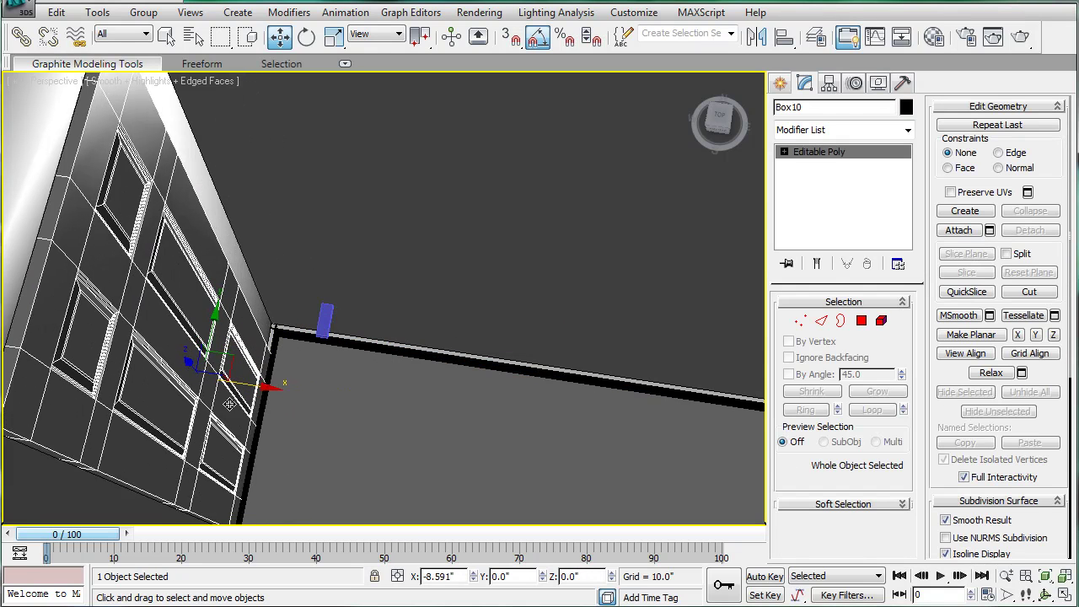
pyautogui.moveTo(241, 385); pyautogui.dragTo(228, 403)
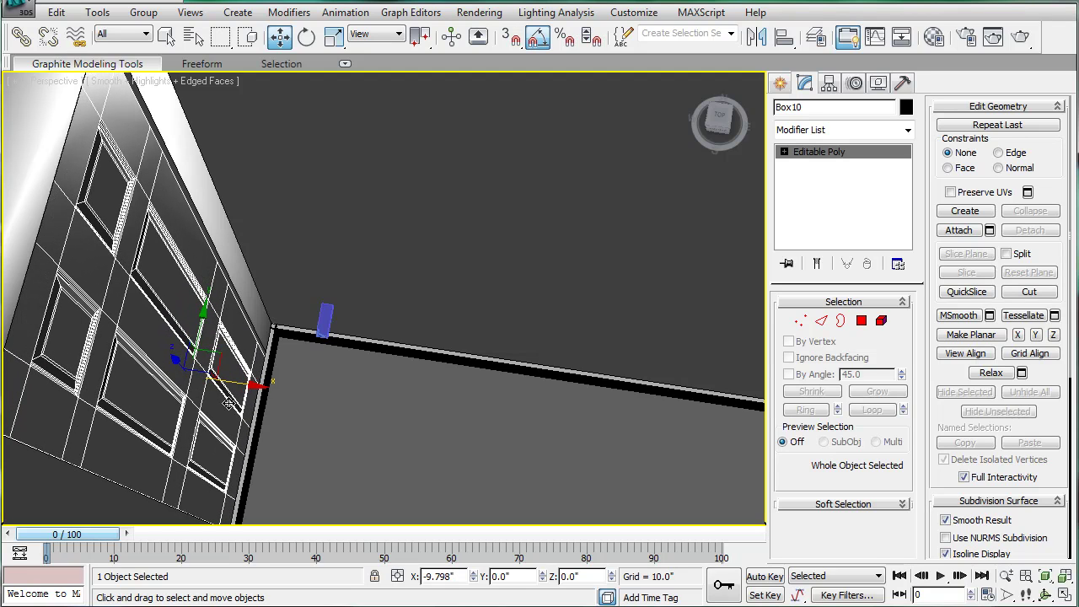
pyautogui.click(325, 325)
pyautogui.press('Delete')
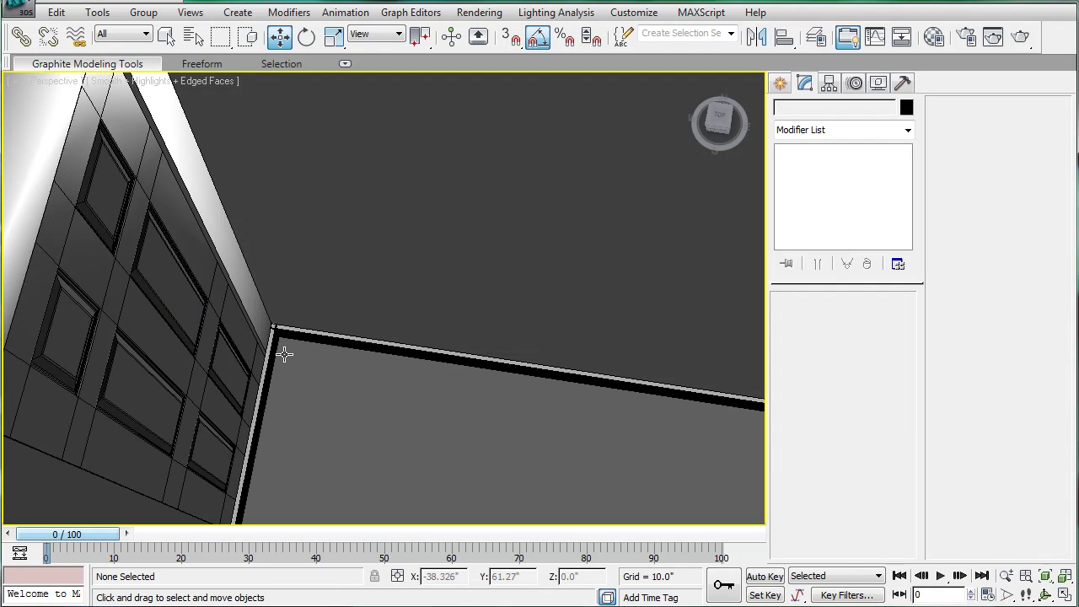
# - Shorten the baseboard crossing the doorway by moving its end vertices about 29.5" along Y towards the room corner
pyautogui.click(271, 360)
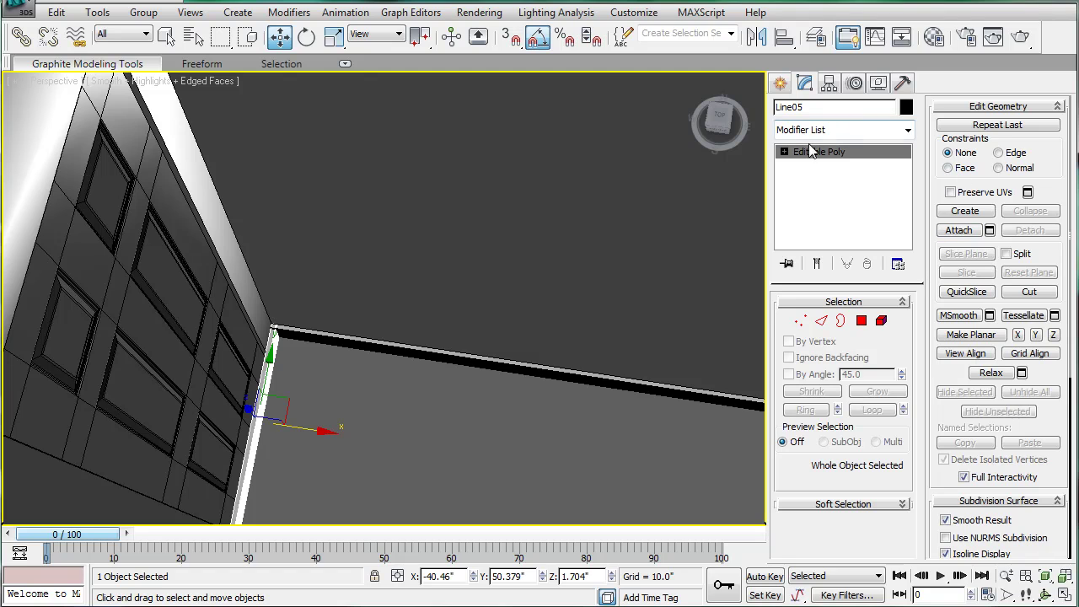
pyautogui.click(801, 324)
pyautogui.scroll(-5, 328, 339)
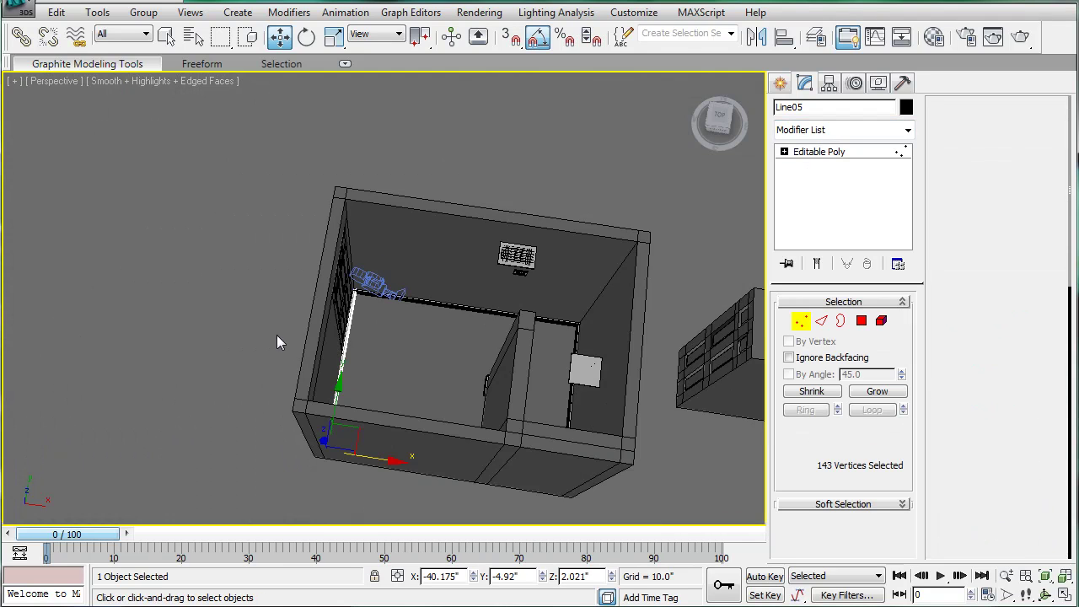
pyautogui.moveTo(257, 396); pyautogui.dragTo(376, 532)
pyautogui.press('t')
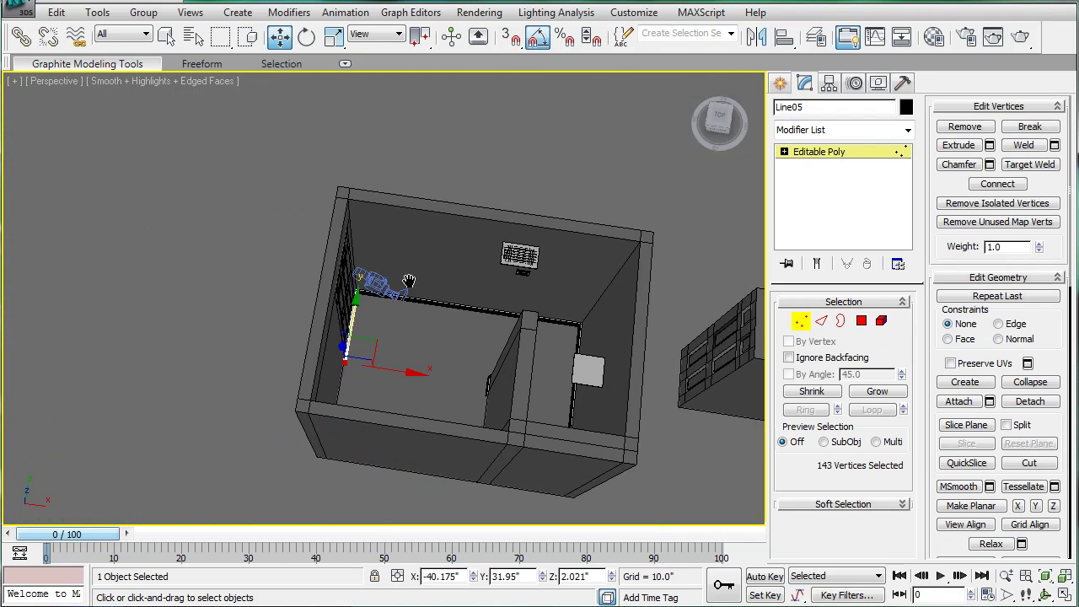
pyautogui.scroll(6, 366, 270)
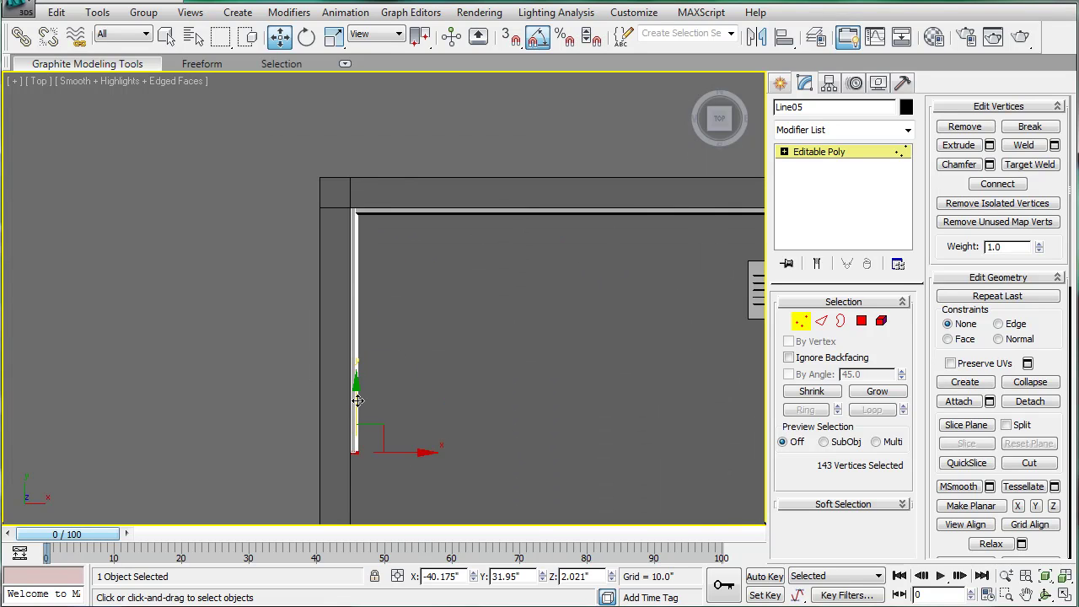
pyautogui.moveTo(357, 400); pyautogui.dragTo(346, 162)
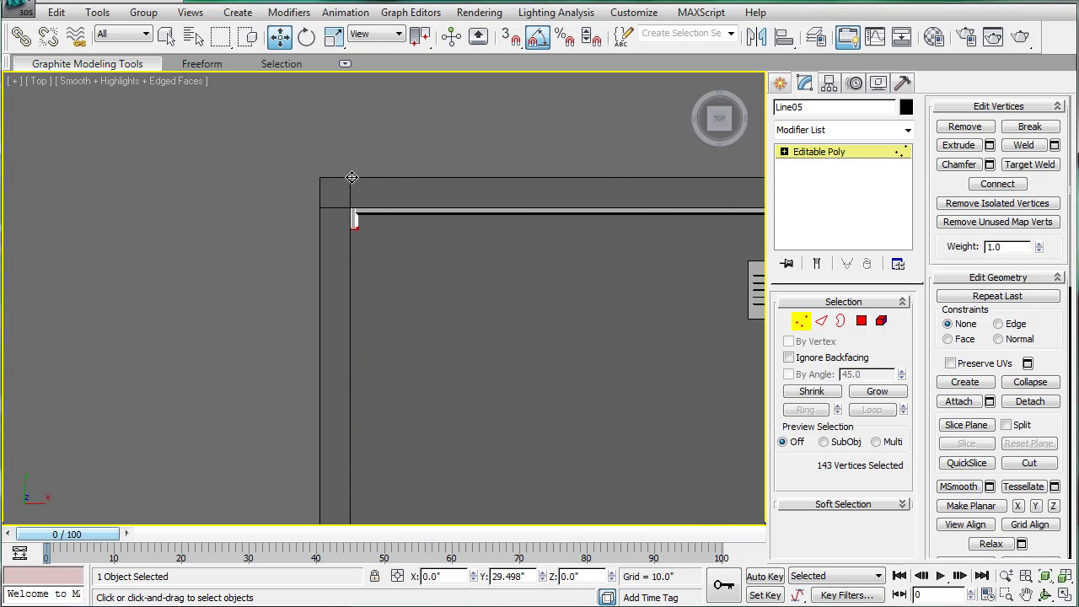
pyautogui.click(853, 153)
pyautogui.click(528, 185)
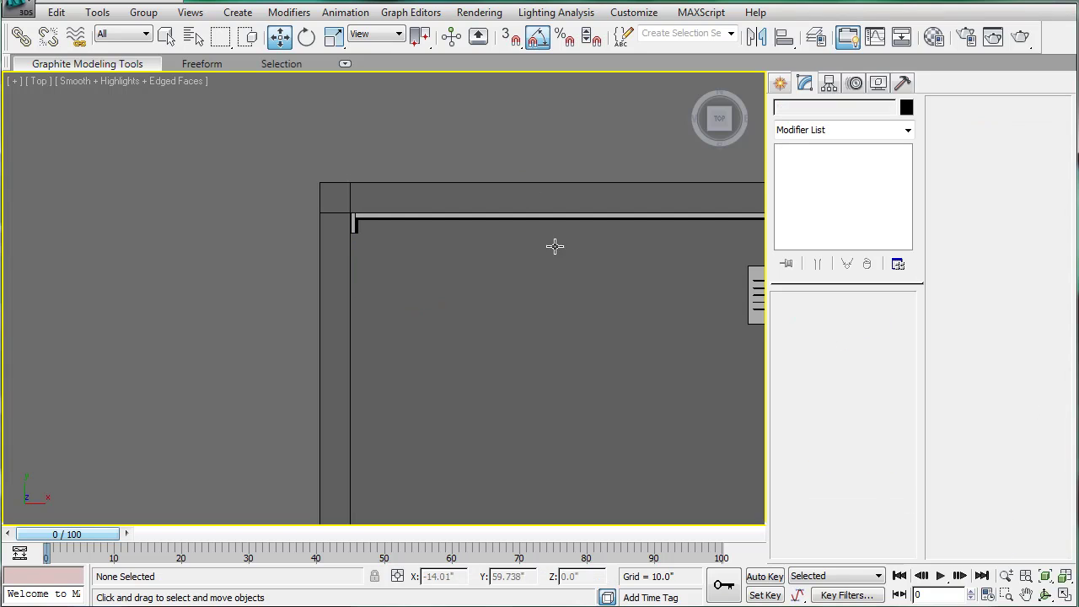
# - Examine the fitted door and the shortened baseboard from inside the room with edged faces turned off
pyautogui.press('p')
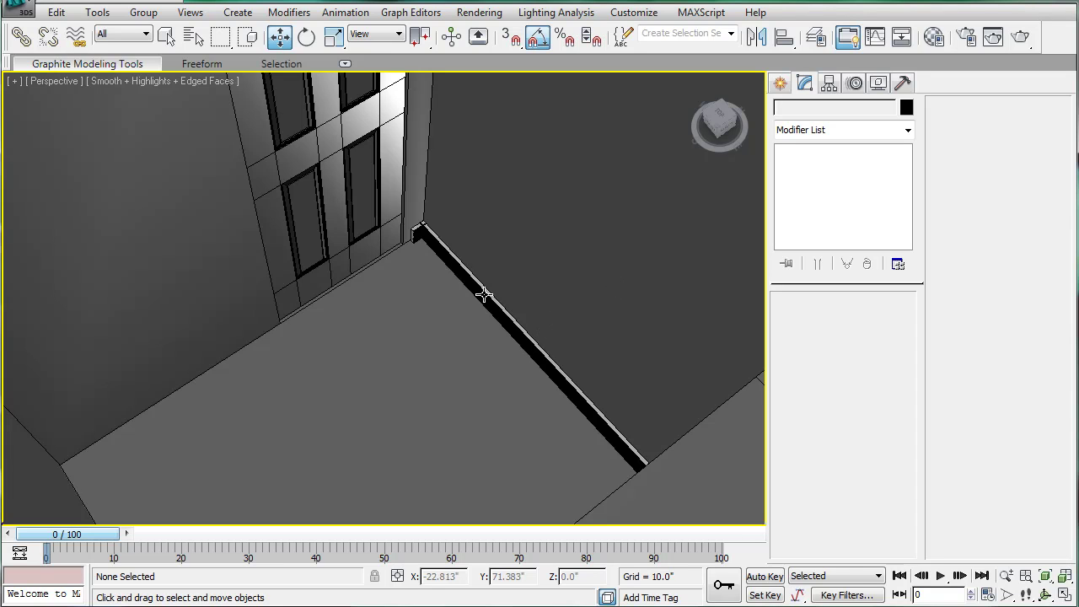
pyautogui.scroll(4, 433, 250)
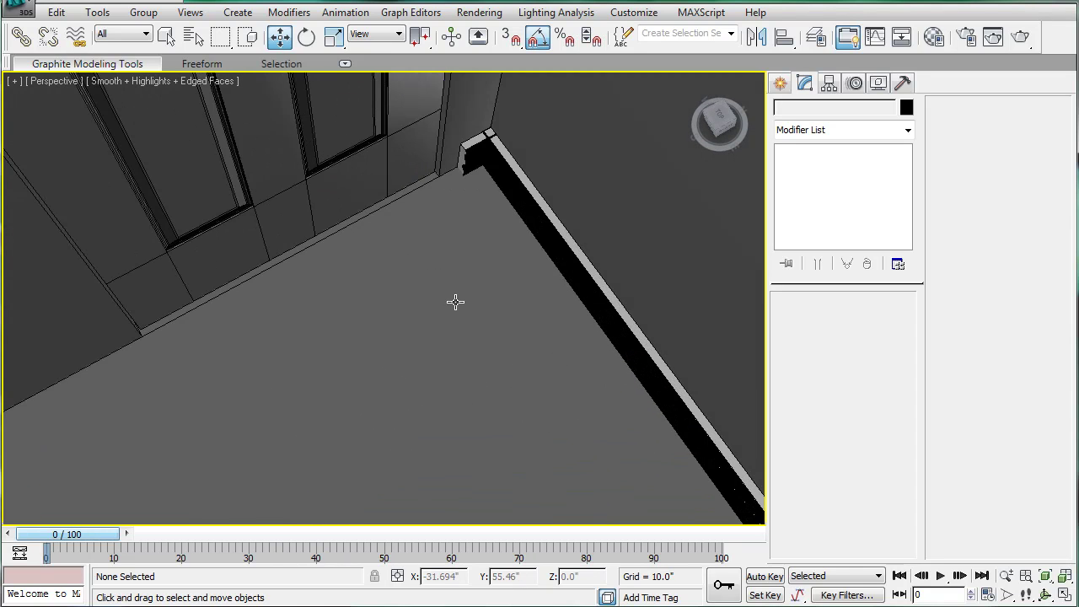
pyautogui.scroll(-3, 422, 236)
pyautogui.moveTo(422, 236); pyautogui.dragTo(383, 296, button='middle')
pyautogui.scroll(-5, 436, 267)
pyautogui.press('F4')
pyautogui.scroll(5, 396, 240)
pyautogui.scroll(-2, 393, 234)
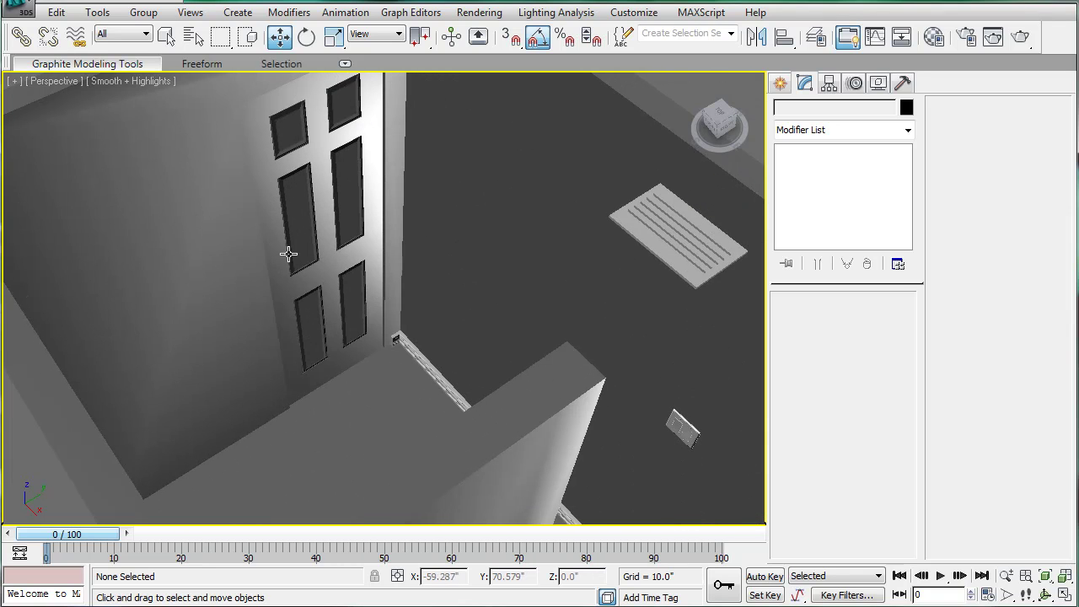
# - Shorten the baseboard stub beside the door further by moving its end vertices along Y towards the corner, with edged faces shown
pyautogui.scroll(4, 334, 278)
pyautogui.click(419, 497)
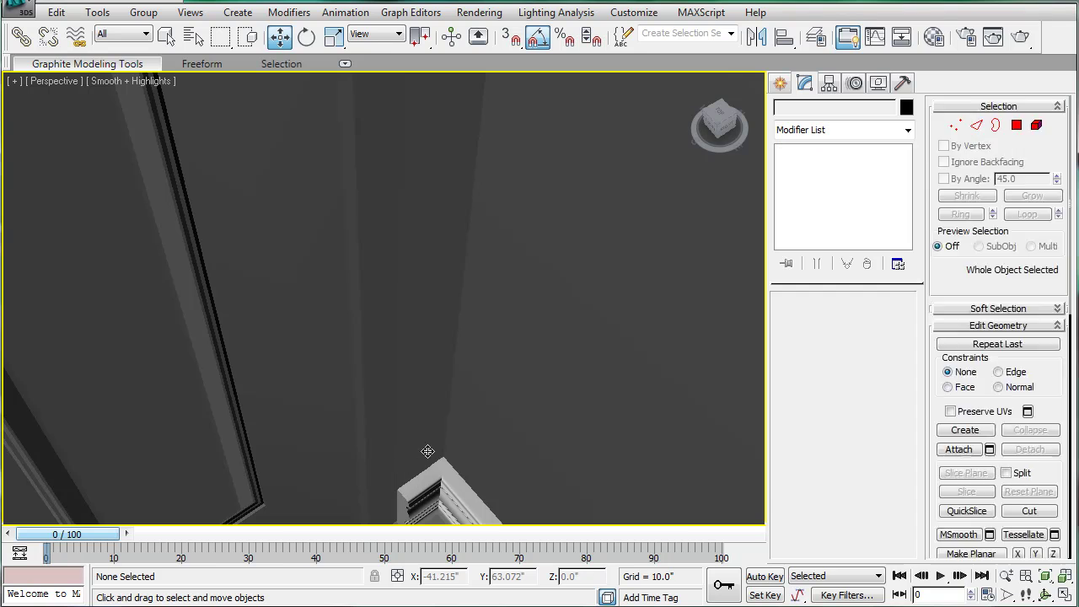
pyautogui.moveTo(429, 451); pyautogui.dragTo(413, 285, button='middle')
pyautogui.press('F4')
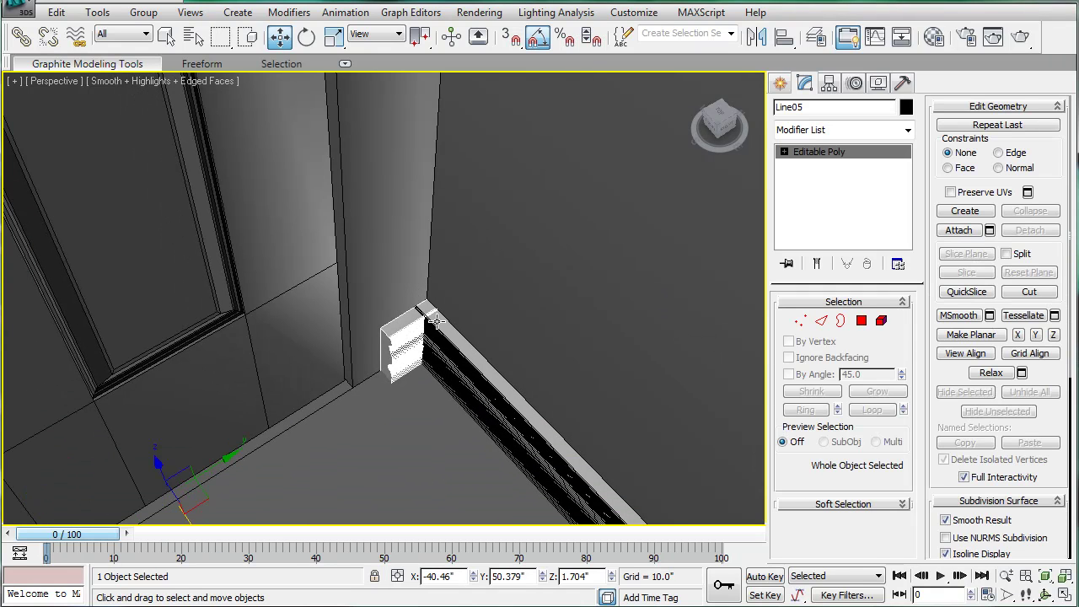
pyautogui.click(802, 319)
pyautogui.moveTo(272, 256); pyautogui.dragTo(408, 404)
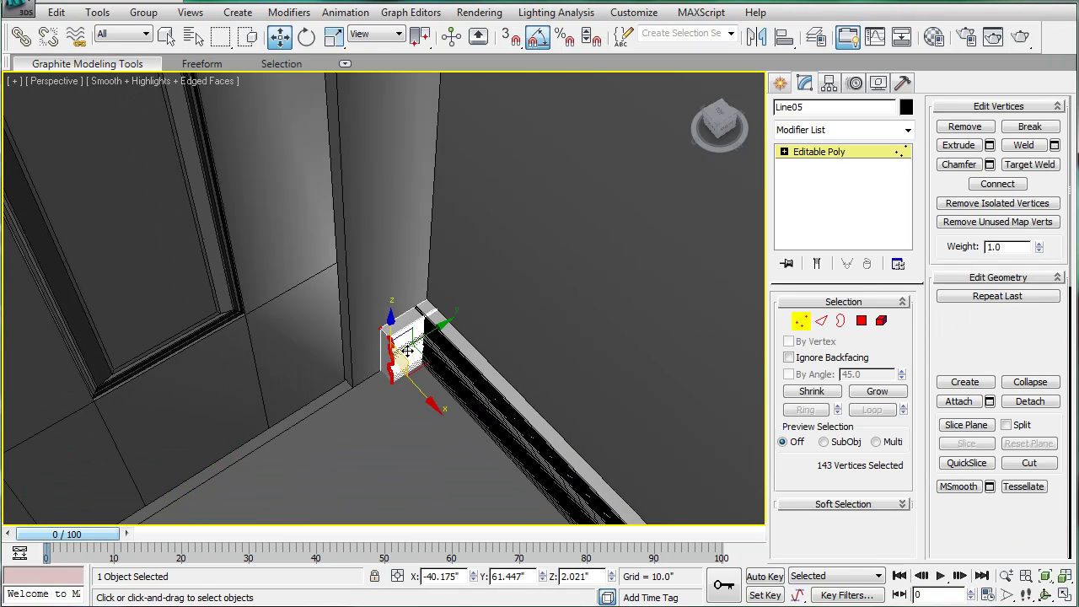
pyautogui.moveTo(428, 329); pyautogui.dragTo(578, 318)
pyautogui.click(822, 161)
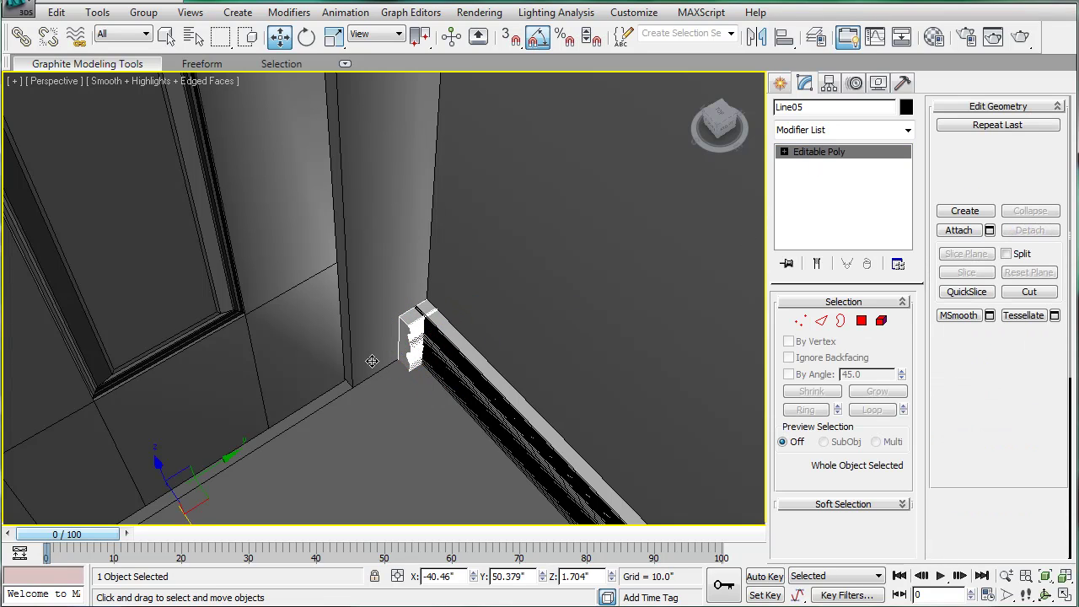
# - Centre the baseboard stub's pivot on the object and clone the stub about 5.1" along negative Y
pyautogui.click(831, 82)
pyautogui.click(843, 190)
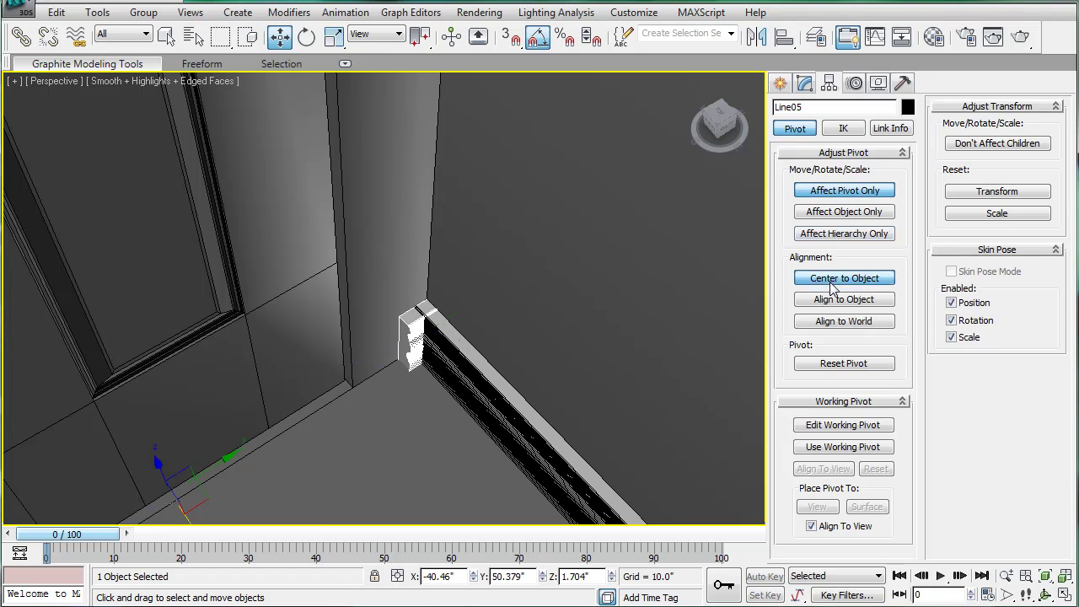
pyautogui.click(844, 277)
pyautogui.click(835, 192)
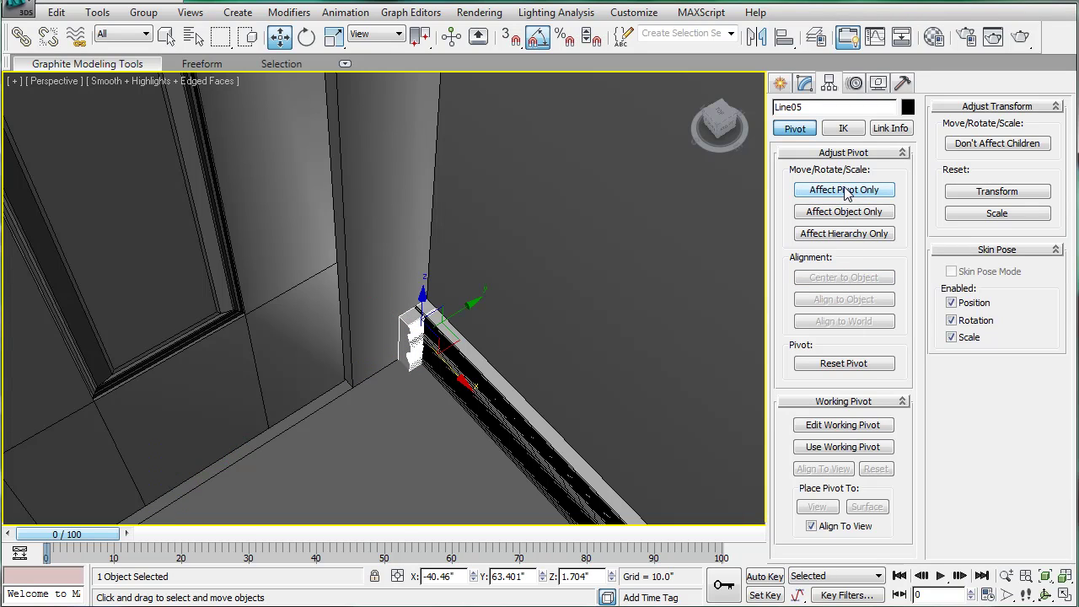
pyautogui.keyDown('shift'); pyautogui.moveTo(466, 311); pyautogui.dragTo(399, 368); pyautogui.keyUp('shift')
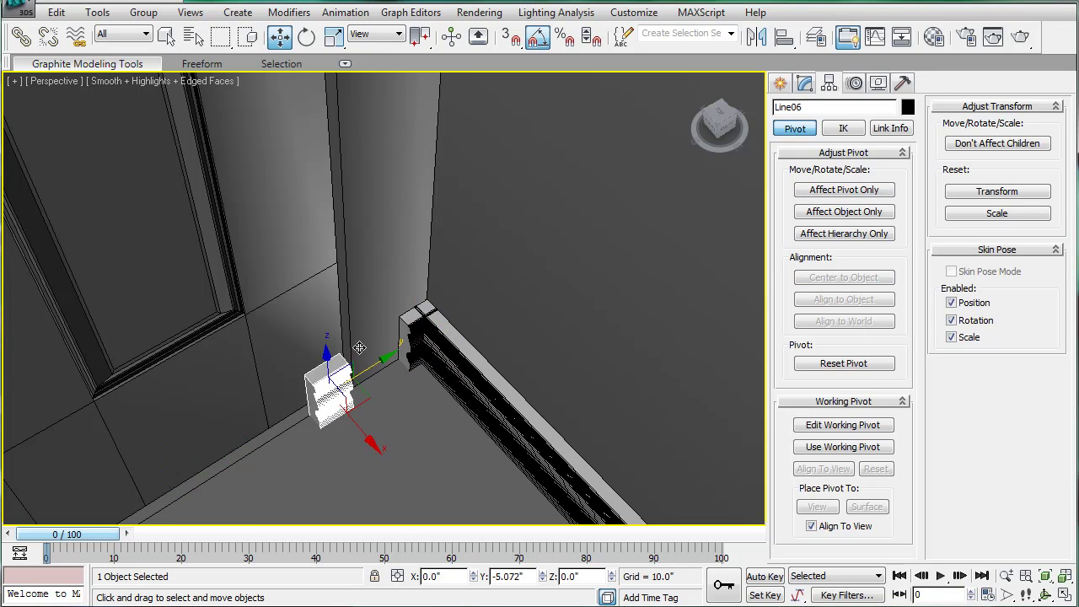
pyautogui.press('Return')
# - Rotate the copied stub so its moulding ridges run vertically and move it along Y up to the baseboard stub's end
pyautogui.press('e')
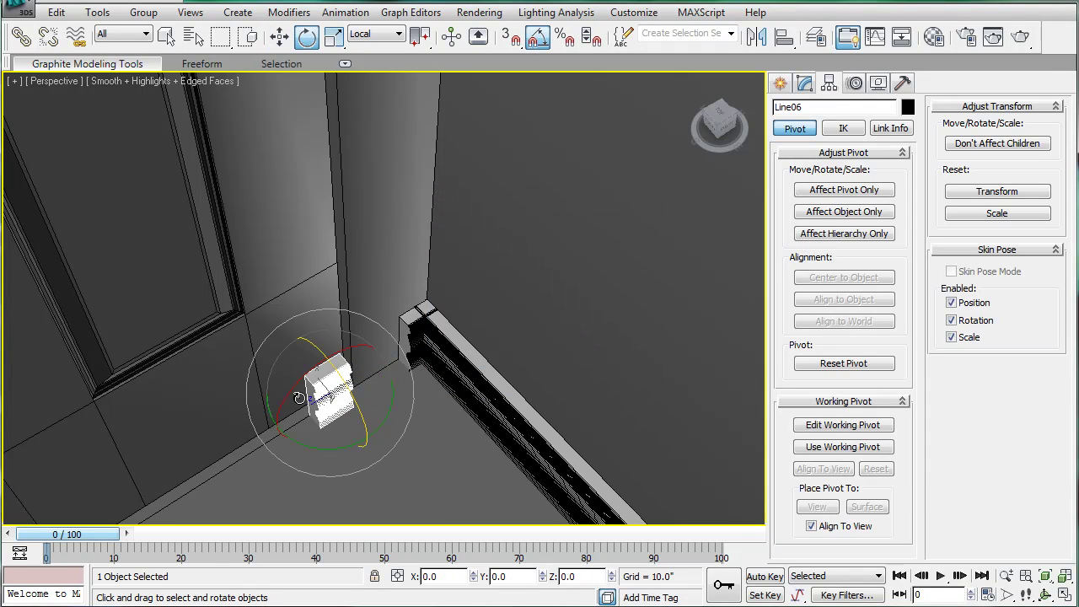
pyautogui.moveTo(290, 384); pyautogui.dragTo(169, 373)
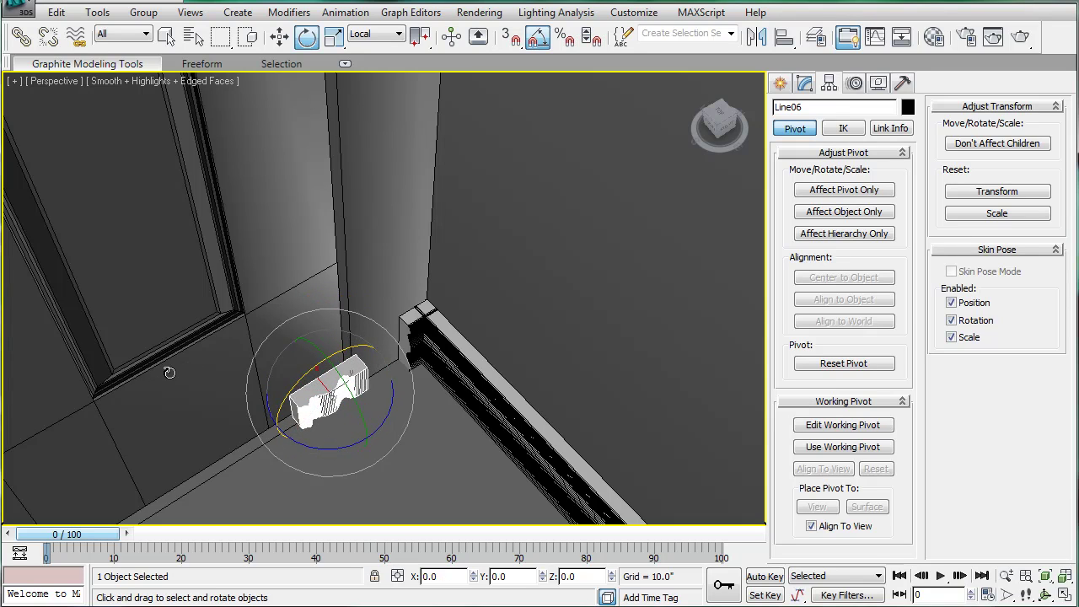
pyautogui.scroll(2, 459, 383)
pyautogui.press('w')
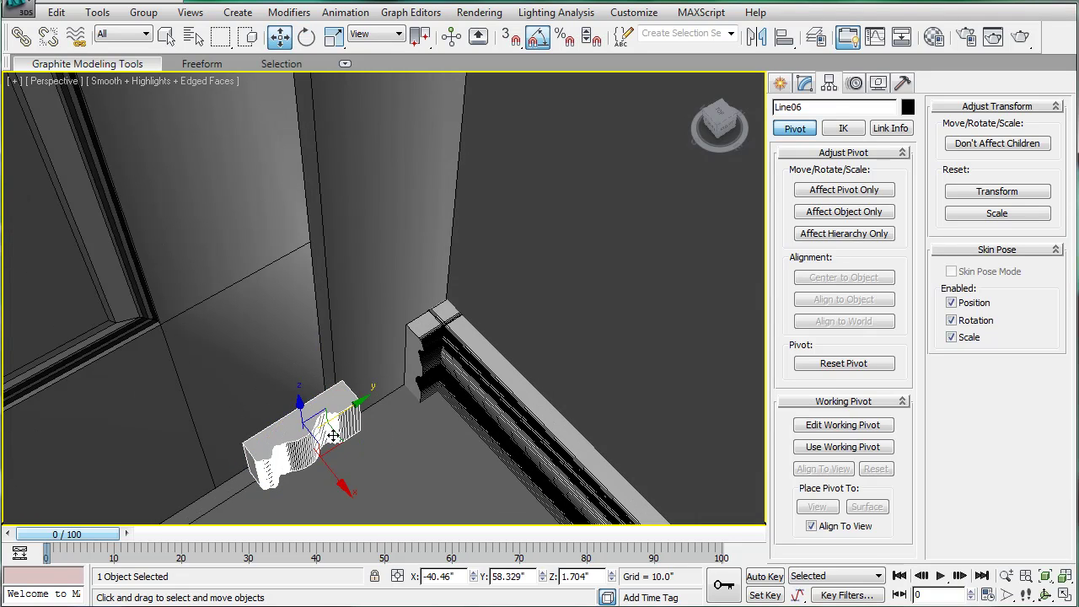
pyautogui.moveTo(462, 364); pyautogui.dragTo(443, 367)
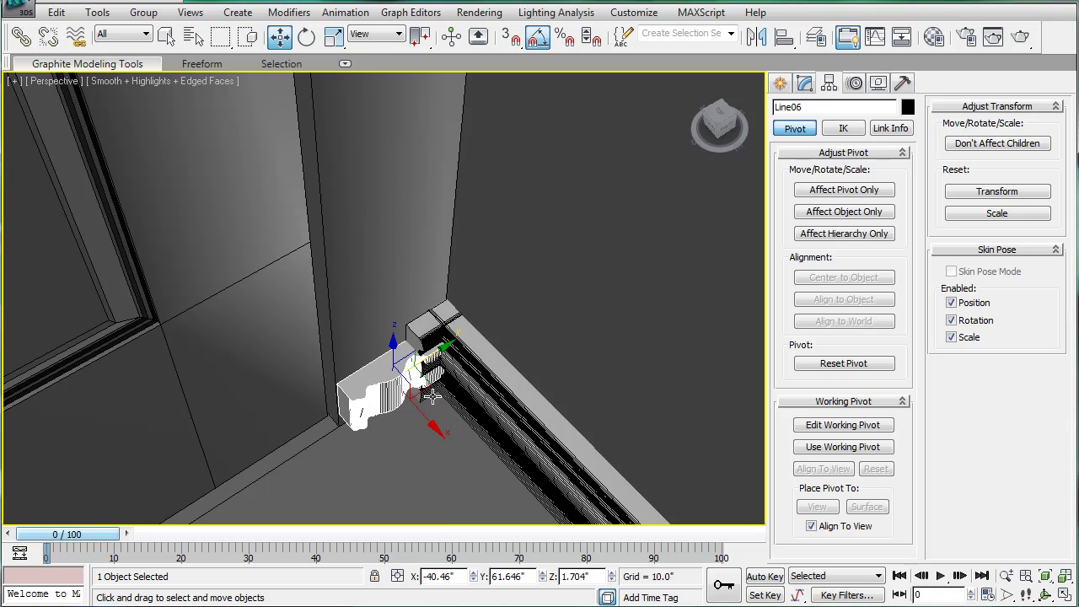
# - Lower the copied trim piece along Z to 0.845" so it rests at floor level beside the door
pyautogui.keyDown('alt'); pyautogui.moveTo(432, 397); pyautogui.dragTo(422, 330, button='middle'); pyautogui.keyUp('alt')
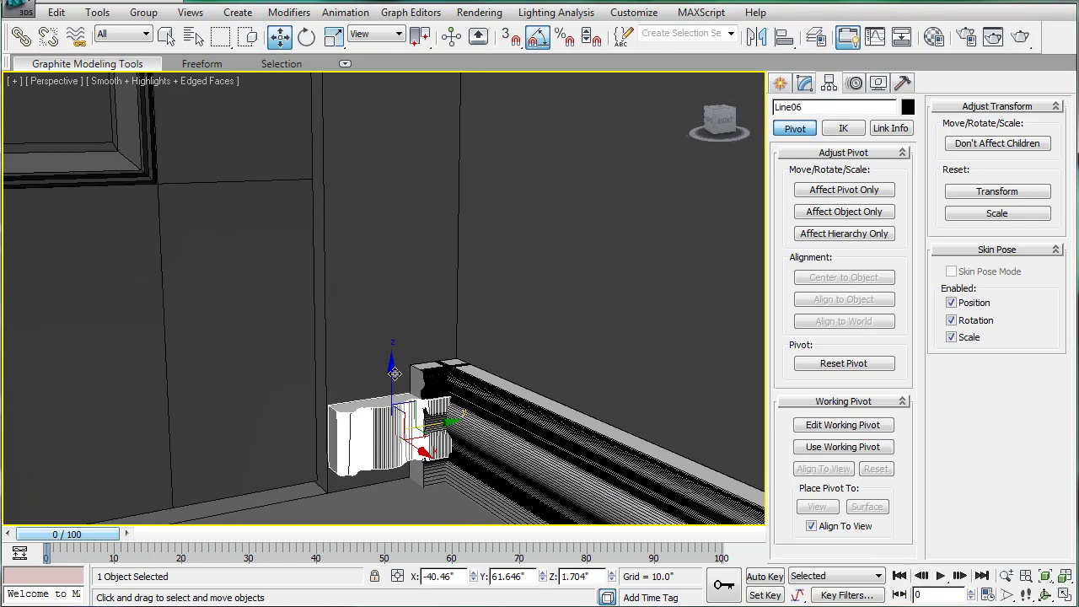
pyautogui.moveTo(391, 378); pyautogui.dragTo(395, 407)
pyautogui.scroll(-3, 401, 403)
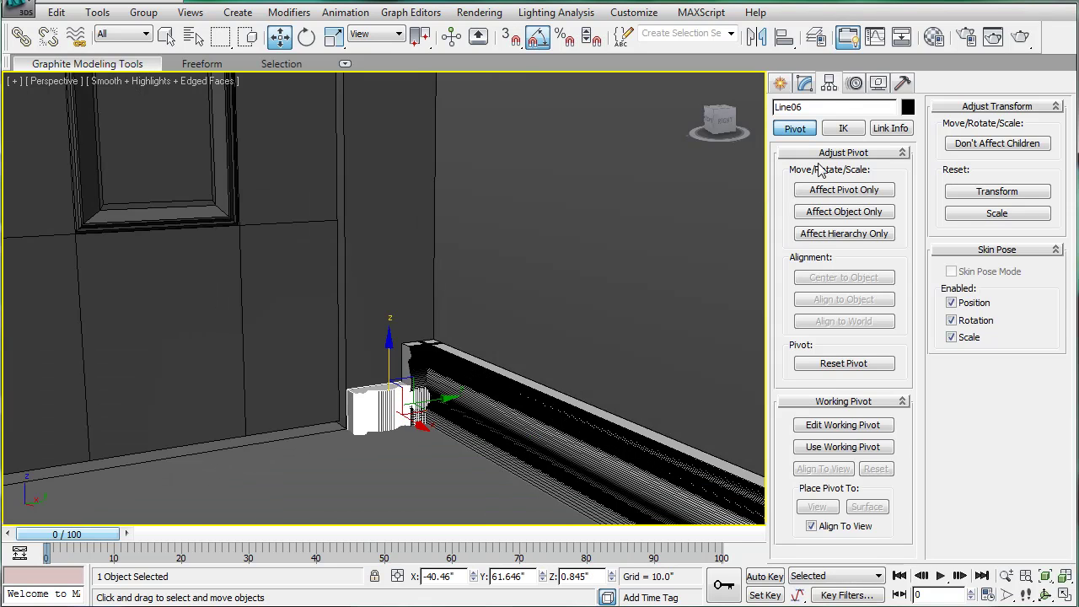
# - Stretch the copied piece into vertical door trim by moving its top polygon along Z to 83.411", with edged faces turned off
pyautogui.click(806, 85)
pyautogui.click(860, 320)
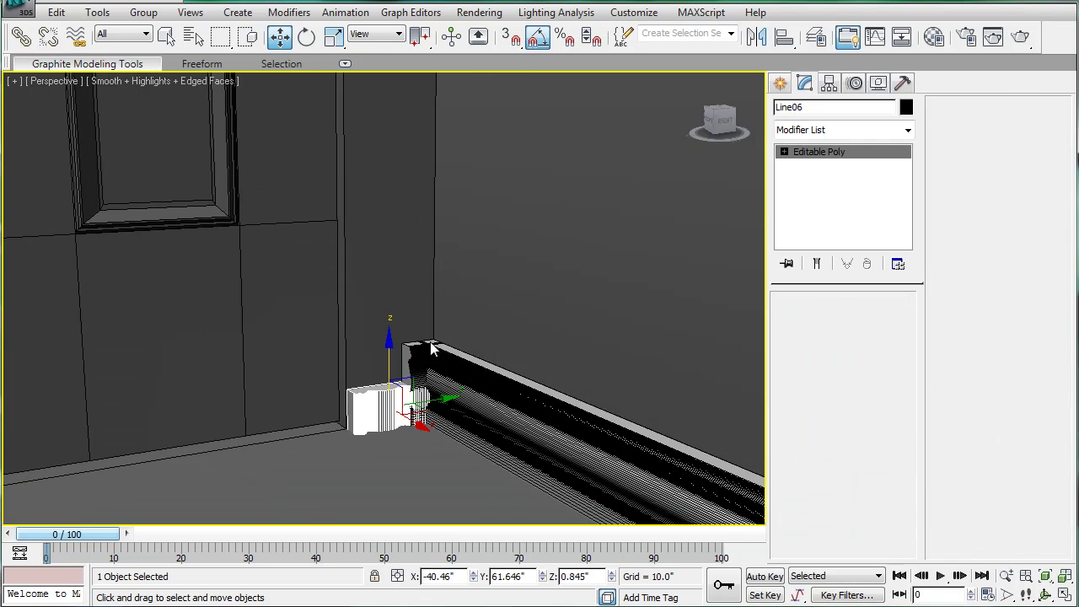
pyautogui.click(371, 387)
pyautogui.scroll(-5, 397, 268)
pyautogui.moveTo(389, 206); pyautogui.dragTo(373, 458, button='middle')
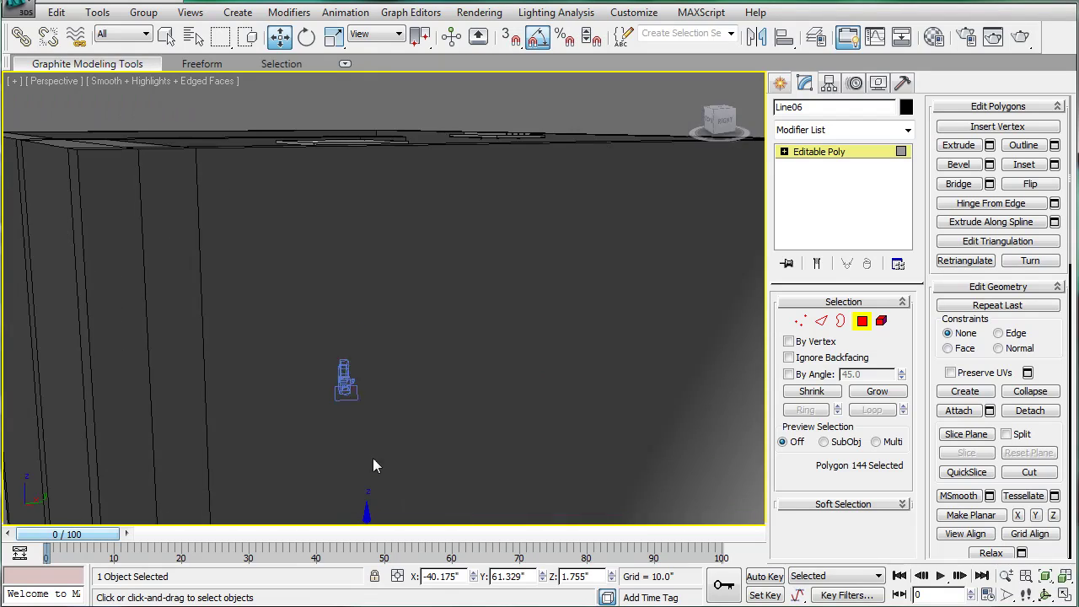
pyautogui.scroll(-3, 404, 315)
pyautogui.keyDown('alt'); pyautogui.moveTo(405, 315); pyautogui.dragTo(389, 350, button='middle'); pyautogui.keyUp('alt')
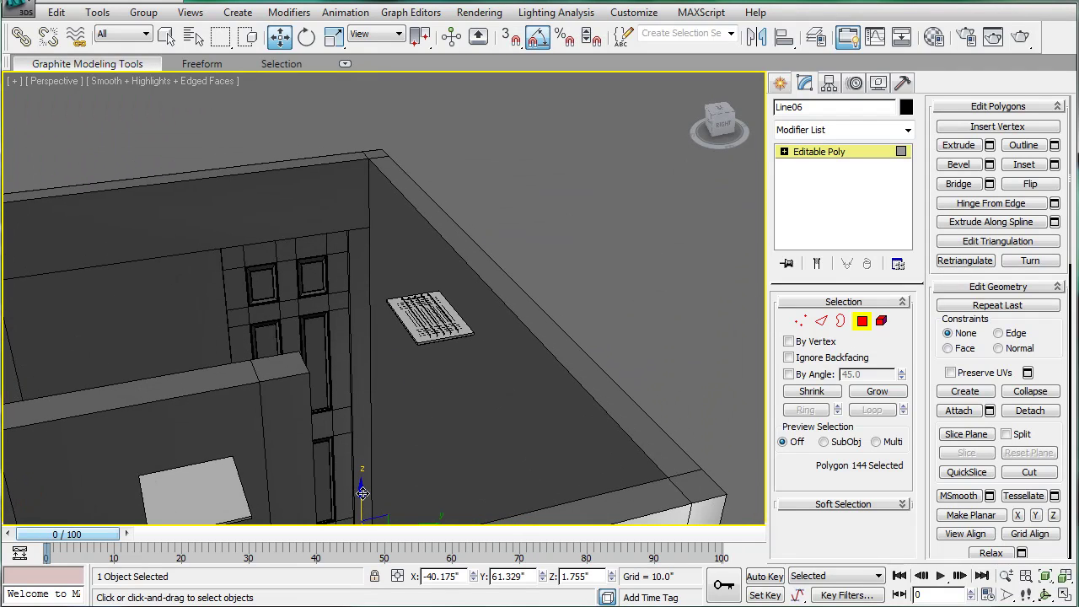
pyautogui.moveTo(362, 493); pyautogui.dragTo(352, 208)
pyautogui.press('F4')
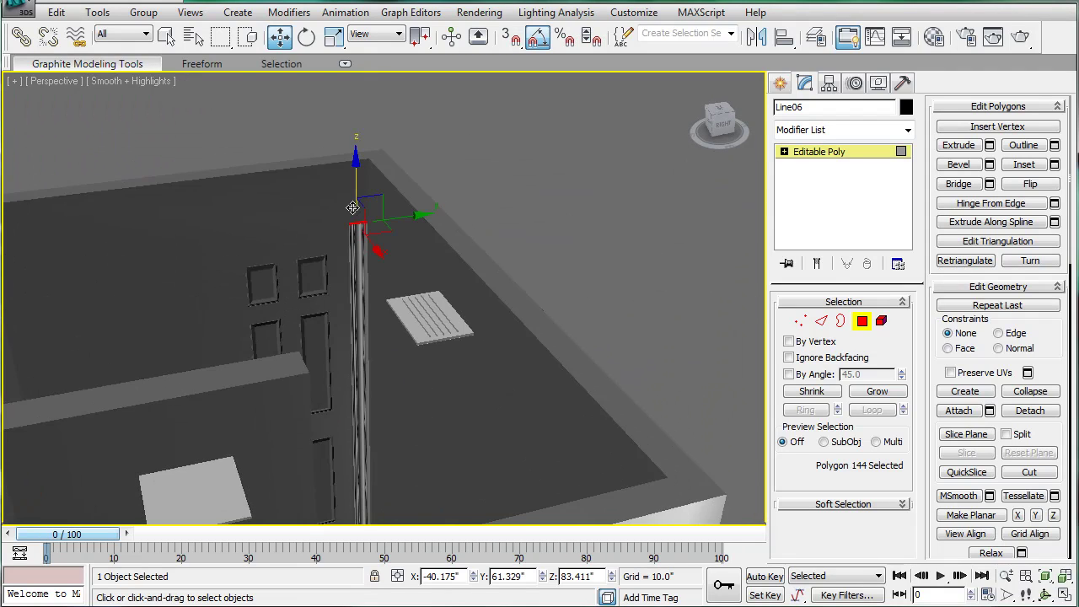
# - Show edged faces and lower the trim's top polygon along Z to 81.89", level with the top of the doorway
pyautogui.scroll(6, 356, 200)
pyautogui.moveTo(354, 183); pyautogui.dragTo(374, 258, button='middle')
pyautogui.scroll(4, 373, 258)
pyautogui.scroll(-2, 370, 245)
pyautogui.moveTo(355, 215); pyautogui.dragTo(427, 325, button='middle')
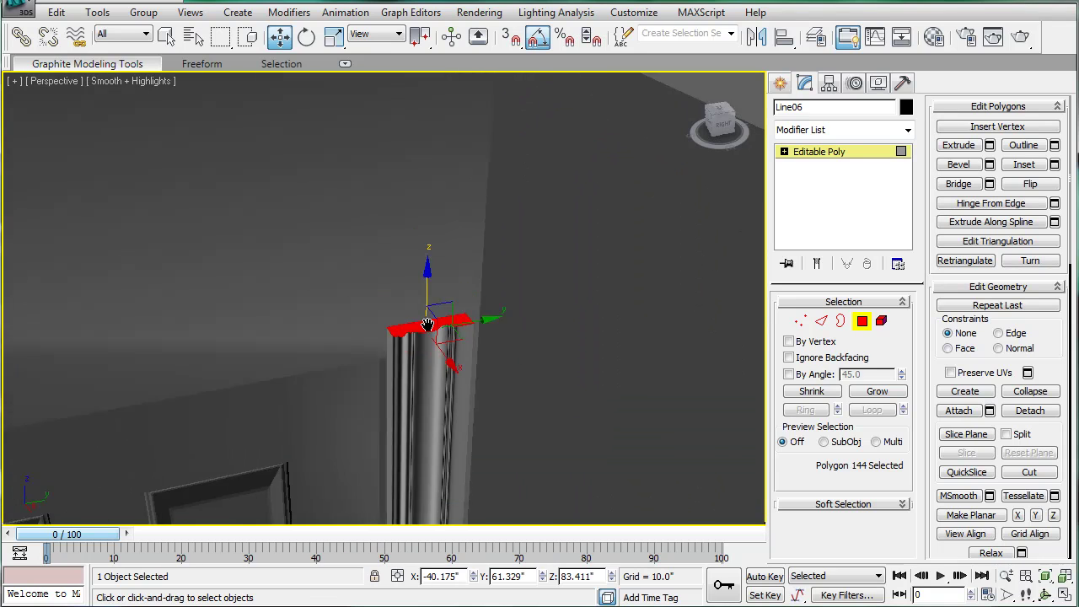
pyautogui.press('F4')
pyautogui.moveTo(432, 285); pyautogui.dragTo(454, 312)
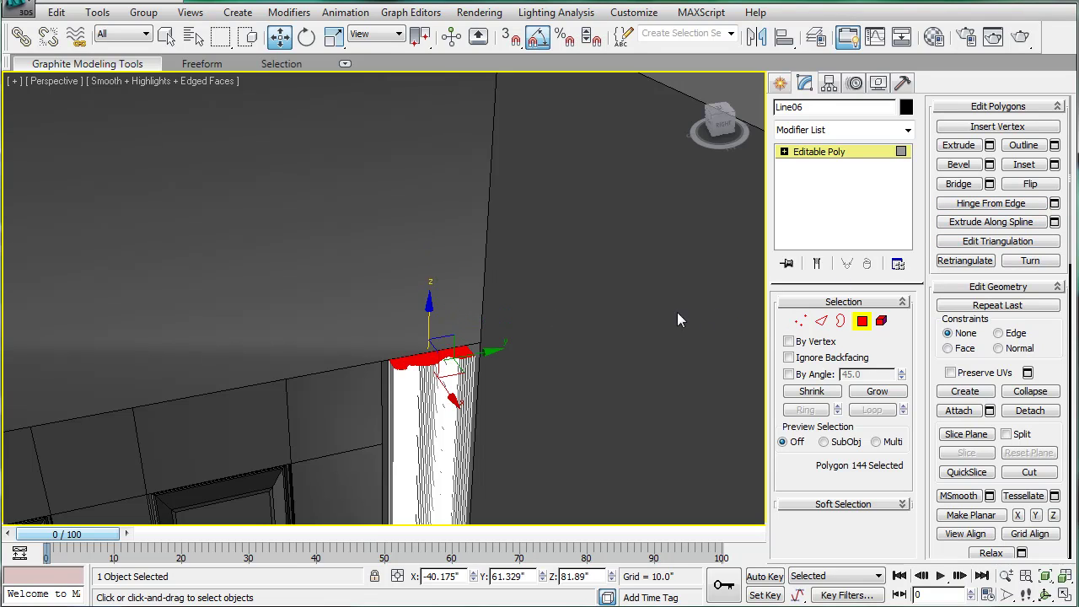
# - Try to mitre the trim's top polygon by hinging it 45° from its door-side edge and by rotating it
pyautogui.moveTo(547, 355); pyautogui.dragTo(619, 339, button='middle')
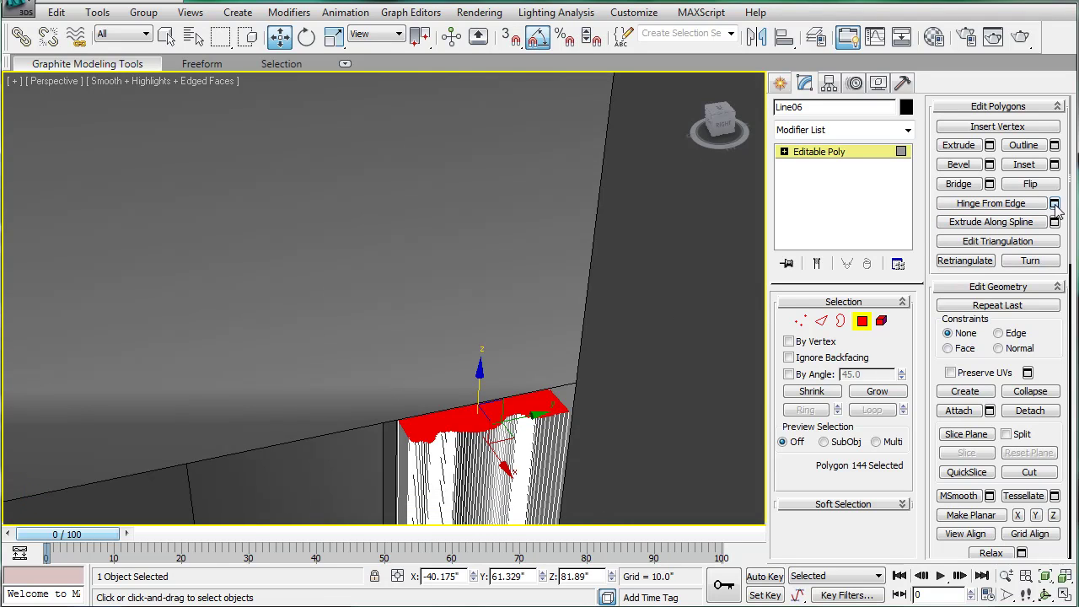
pyautogui.click(1054, 204)
pyautogui.click(700, 370)
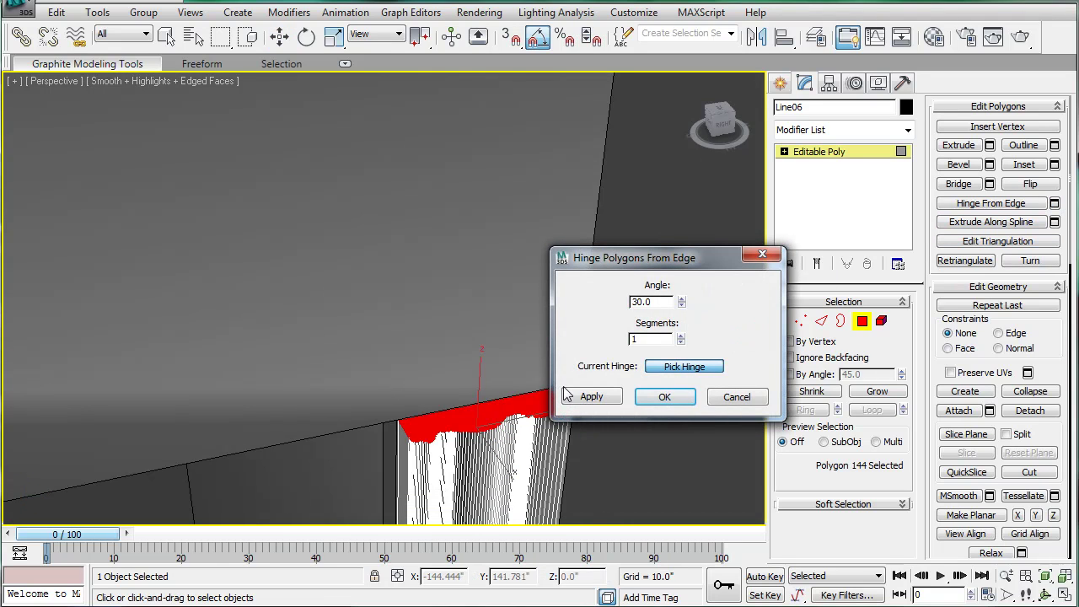
pyautogui.click(401, 428)
pyautogui.doubleClick(665, 301)
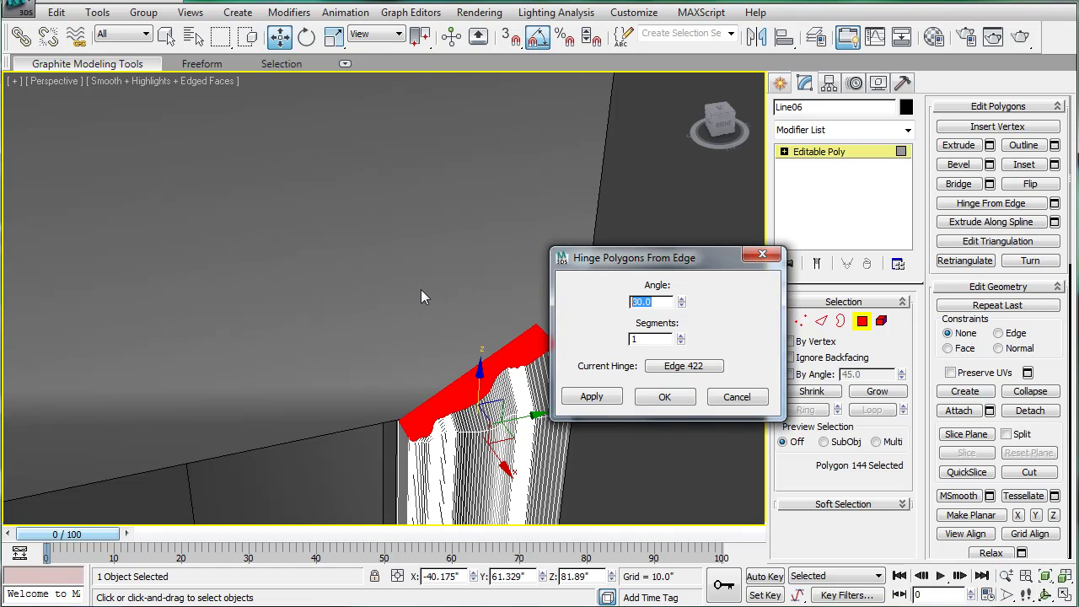
pyautogui.write('45')
pyautogui.press('Return')
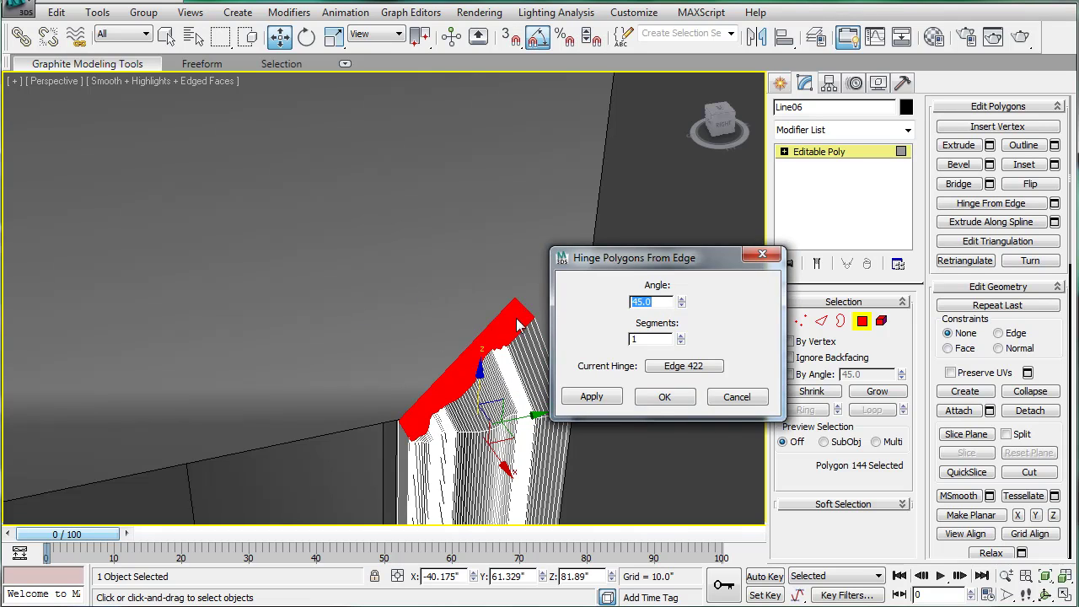
pyautogui.moveTo(517, 318); pyautogui.dragTo(412, 261, button='middle')
pyautogui.scroll(-4, 413, 260)
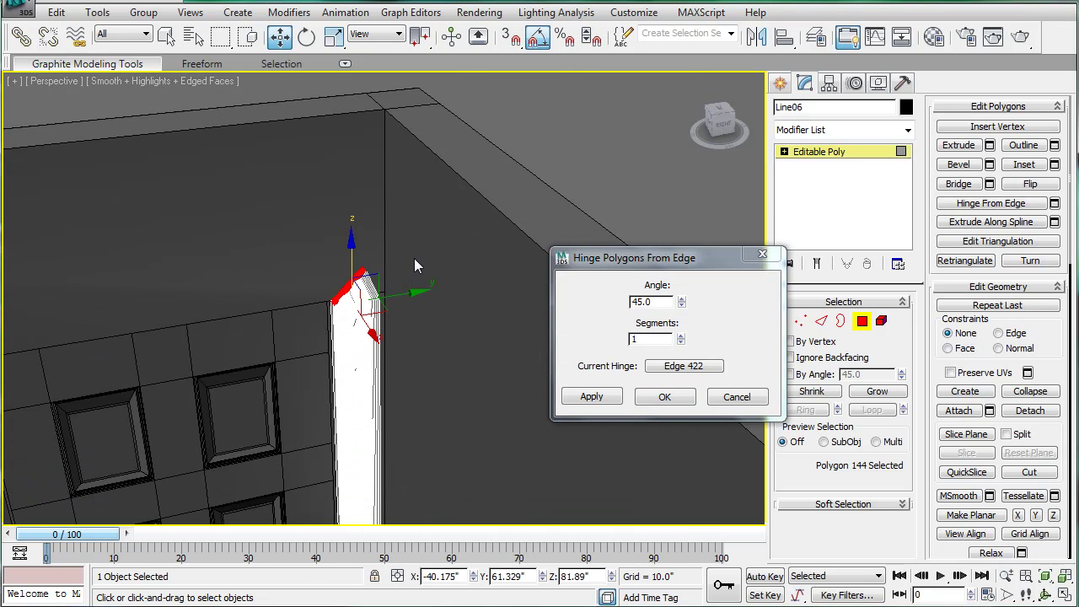
pyautogui.scroll(5, 414, 258)
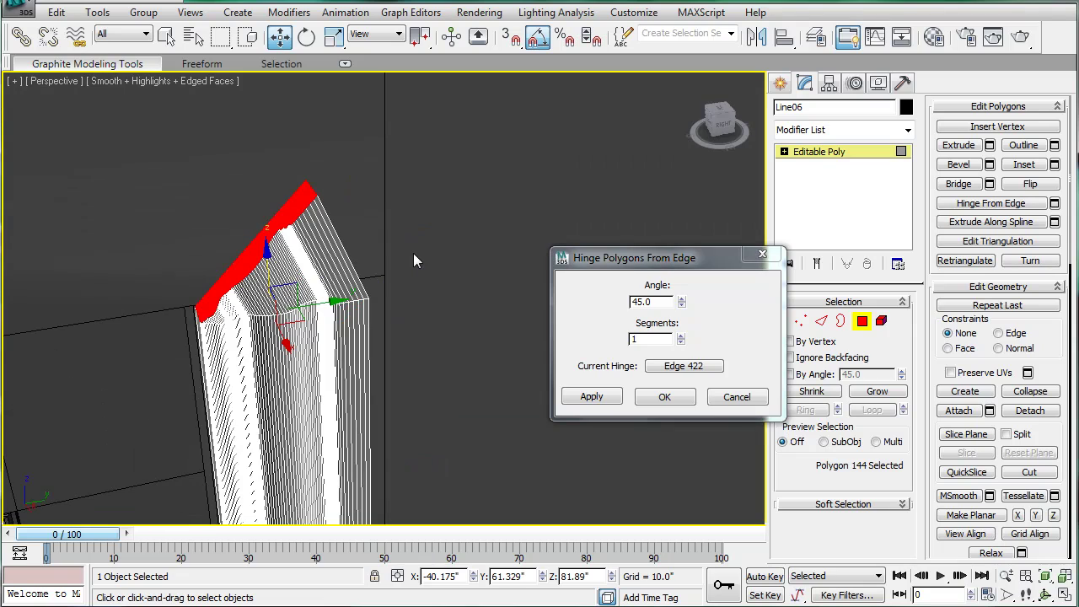
pyautogui.click(731, 396)
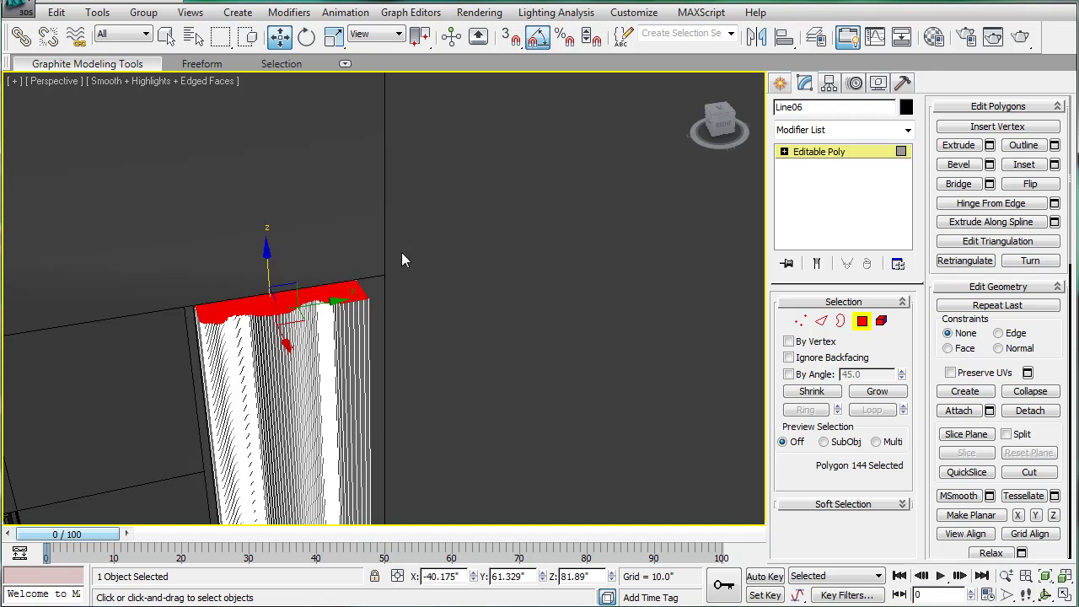
pyautogui.press('e')
pyautogui.moveTo(301, 260); pyautogui.dragTo(328, 270)
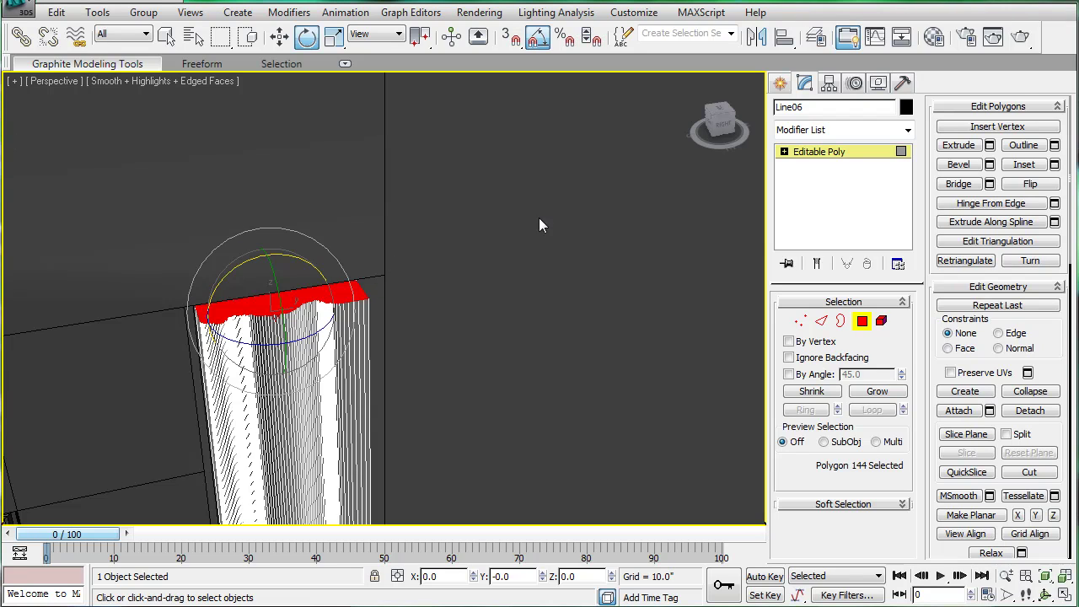
# - Raise the trim's top polygon along Z to 87.782", above the top of the doorway
pyautogui.scroll(-4, 346, 272)
pyautogui.press('w')
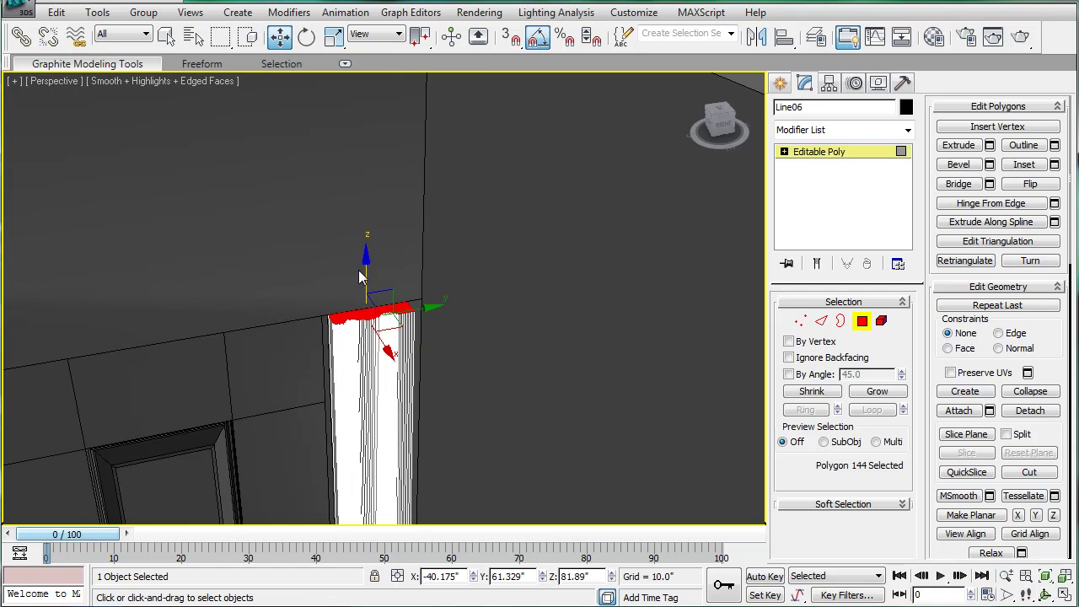
pyautogui.moveTo(360, 278); pyautogui.dragTo(358, 147)
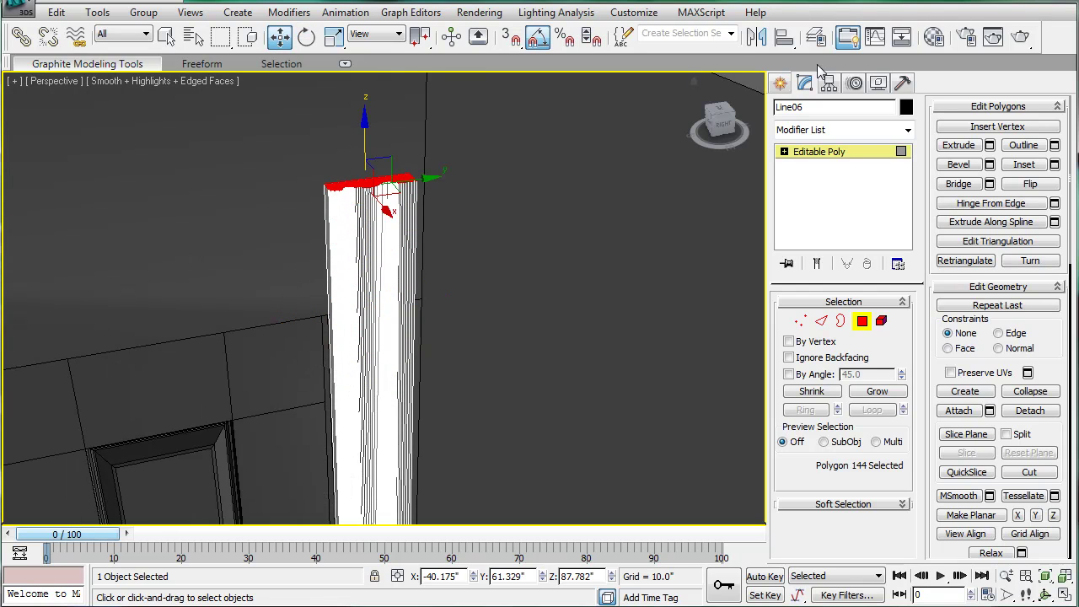
# - Create a standard box about 4.5" long, 10.1" wide and 4.6" high on the wall above the door, beside the trim's top
pyautogui.click(781, 82)
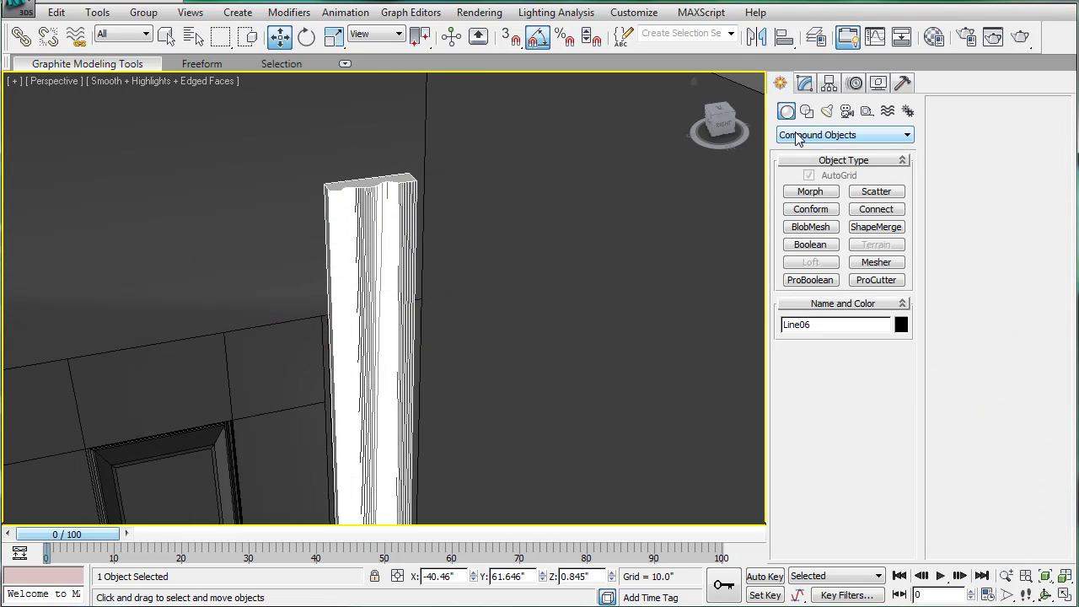
pyautogui.click(799, 139)
pyautogui.click(805, 147)
pyautogui.click(811, 192)
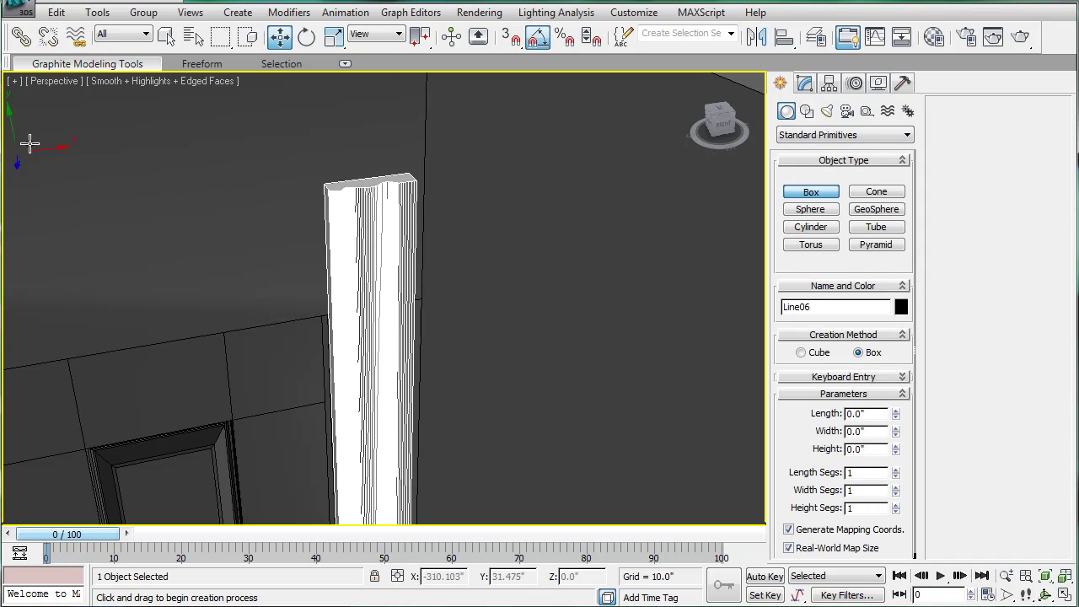
pyautogui.moveTo(36, 140); pyautogui.dragTo(313, 212)
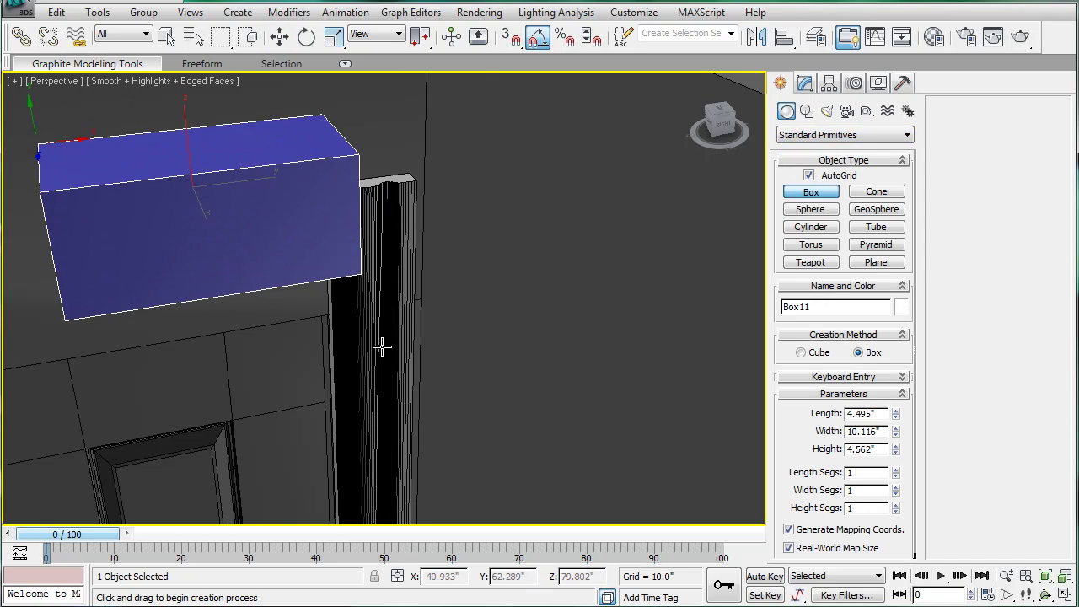
# - Rotate the box about 45° so it slants upward towards the room corner
pyautogui.moveTo(382, 347); pyautogui.dragTo(444, 386, button='middle')
pyautogui.press('e')
pyautogui.moveTo(288, 173); pyautogui.dragTo(261, 140)
pyautogui.press('w')
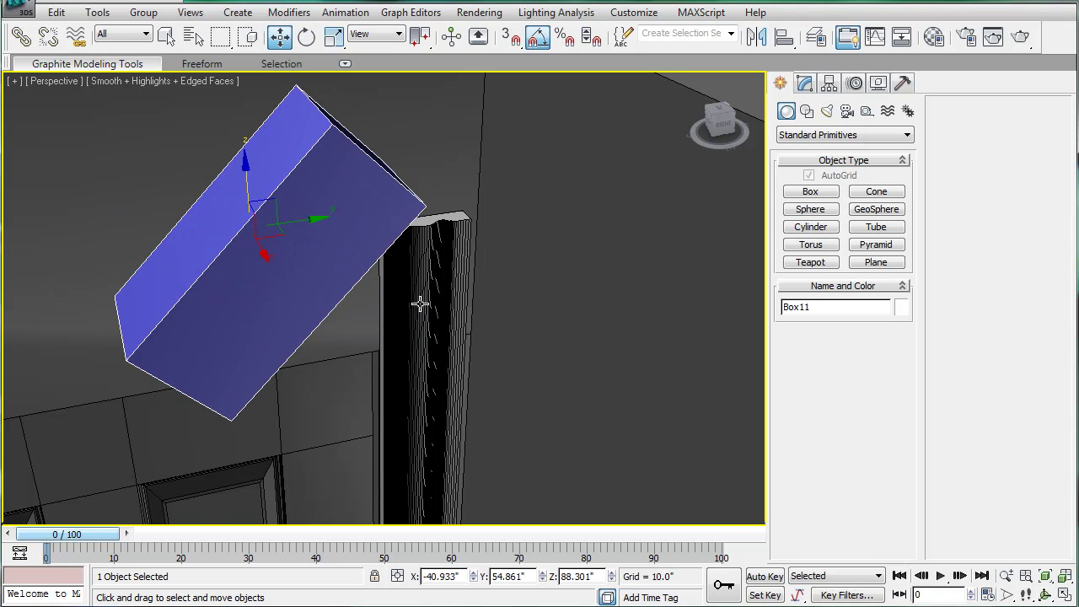
# - In the Left wireframe view, move the slanted box across the trim's top so its lower edge meets the doorway's upper corner
pyautogui.keyDown('alt'); pyautogui.moveTo(419, 304); pyautogui.dragTo(431, 324, button='middle'); pyautogui.keyUp('alt')
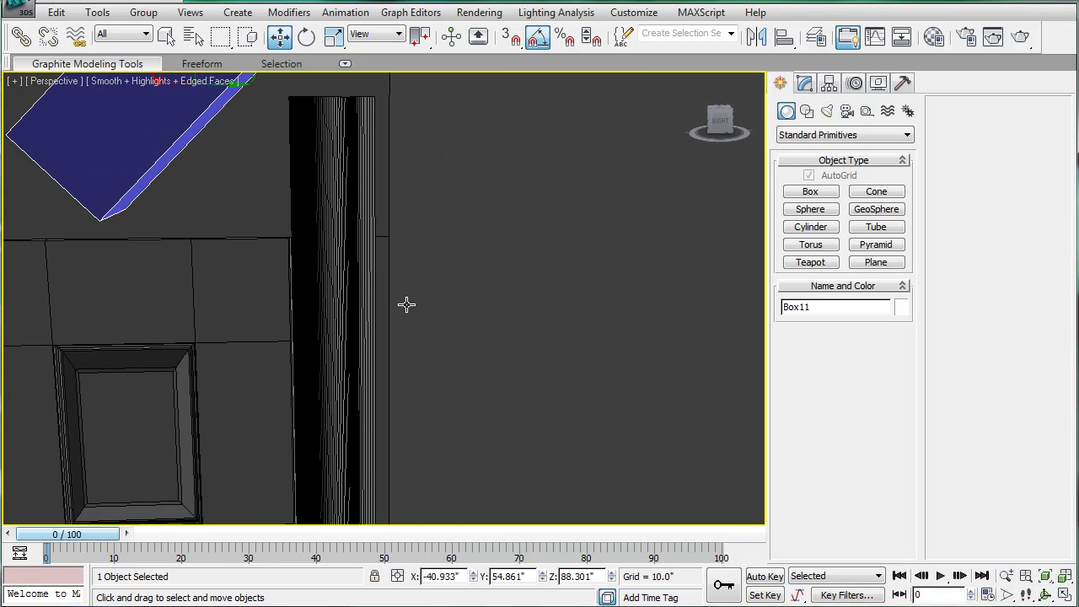
pyautogui.press('l')
pyautogui.moveTo(320, 252); pyautogui.dragTo(585, 332, button='middle')
pyautogui.press('F3')
pyautogui.scroll(5, 344, 243)
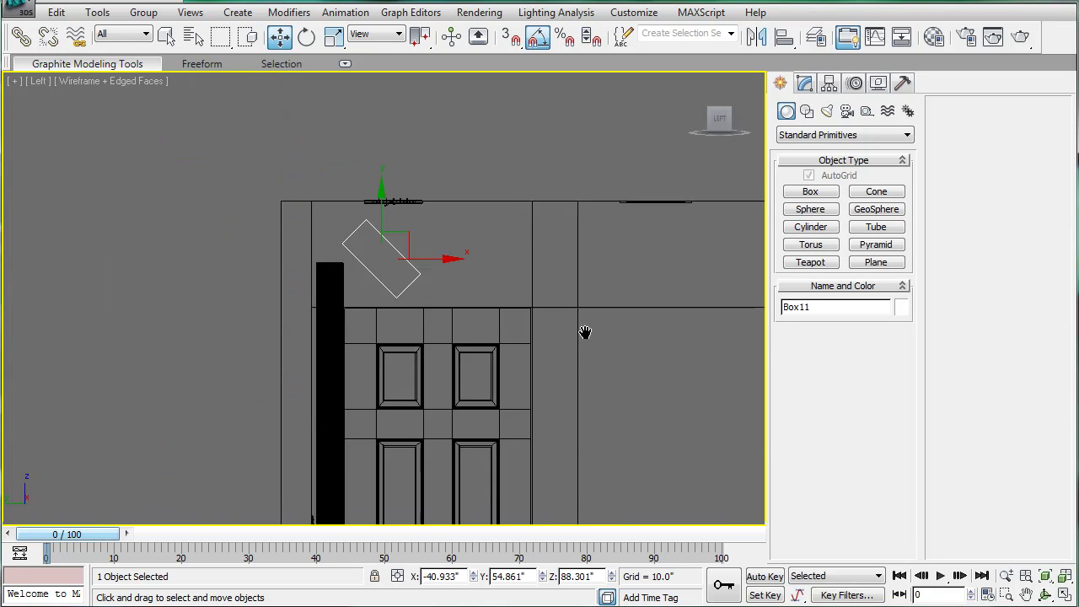
pyautogui.scroll(4, 424, 273)
pyautogui.scroll(4, 518, 197)
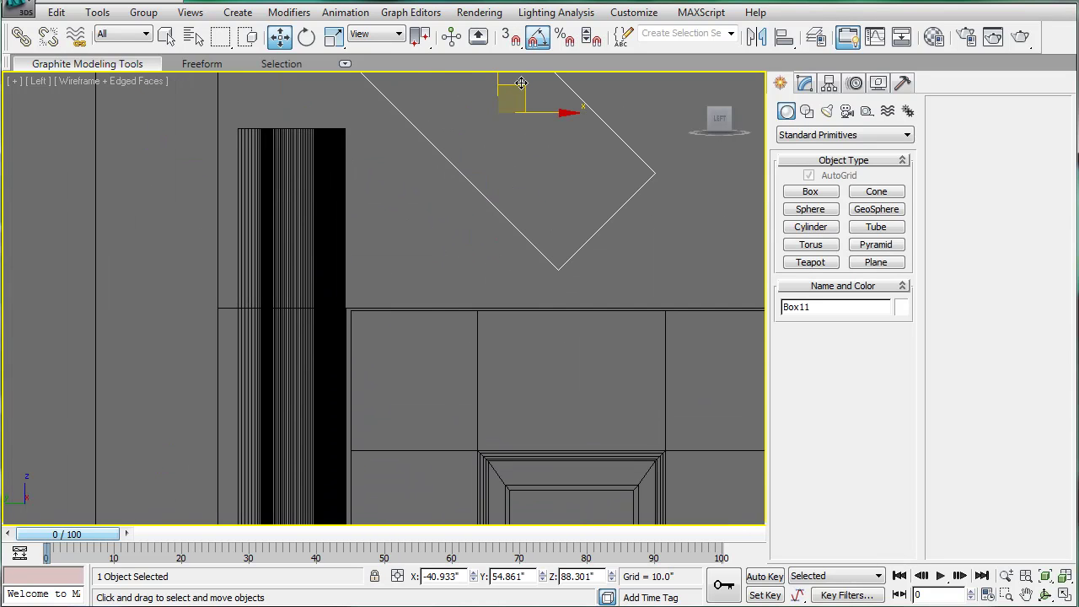
pyautogui.moveTo(521, 83); pyautogui.dragTo(360, 177)
pyautogui.scroll(2, 356, 231)
pyautogui.scroll(2, 296, 311)
pyautogui.scroll(2, 164, 361)
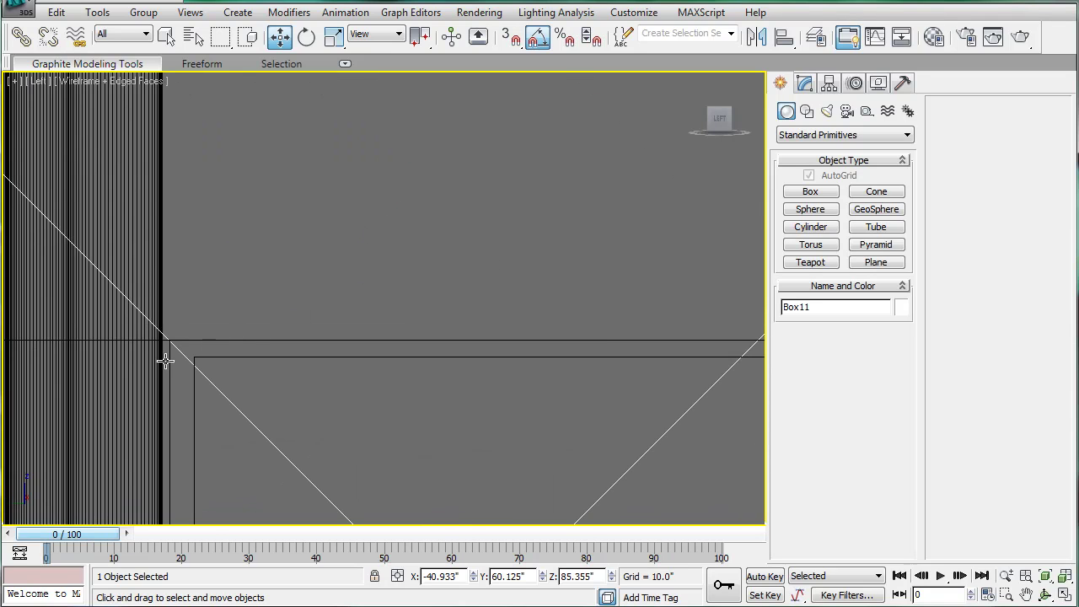
pyautogui.scroll(-5, 165, 343)
pyautogui.moveTo(410, 197); pyautogui.dragTo(420, 259, button='middle')
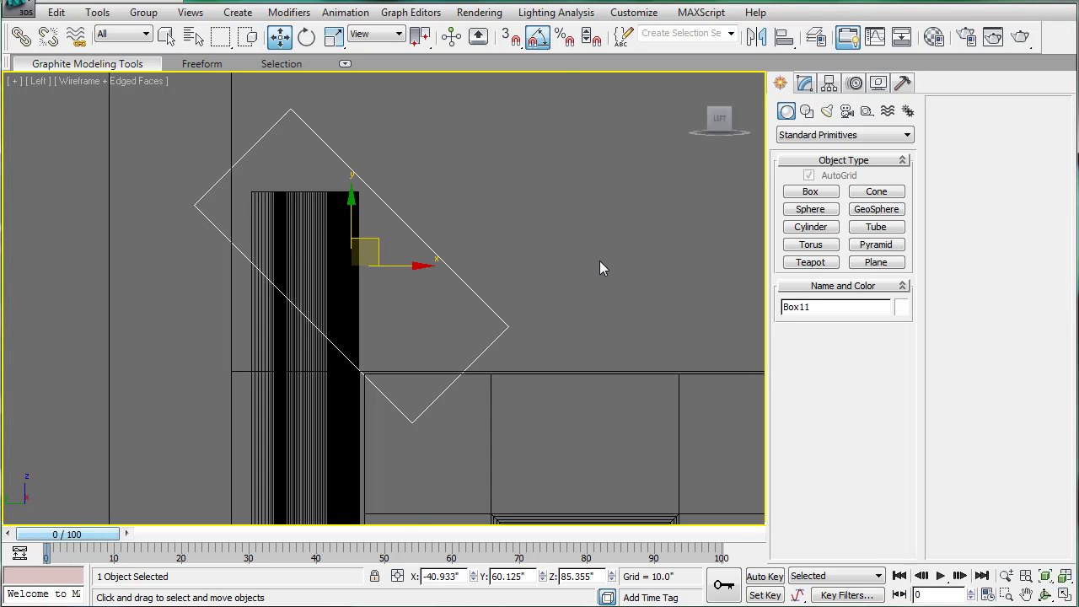
# - Subtract the slanted box from the vertical trim with ProBoolean in the shaded Perspective view to form the mitred top
pyautogui.press('p')
pyautogui.moveTo(536, 247)
pyautogui.keyDown('alt'); pyautogui.mouseDown(button='middle')
pyautogui.moveTo(542, 274)
pyautogui.moveTo(377, 266)
pyautogui.moveTo(358, 281)
pyautogui.moveTo(397, 253)
pyautogui.moveTo(326, 222)
pyautogui.moveTo(361, 263)
pyautogui.mouseUp(button='middle'); pyautogui.keyUp('alt')
pyautogui.press('F3')
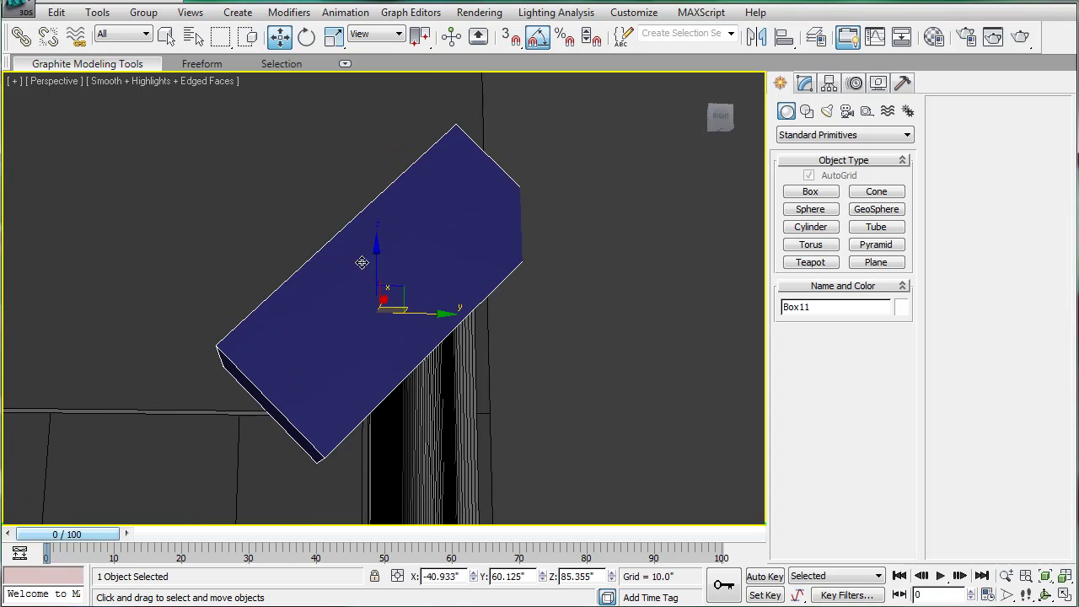
pyautogui.click(449, 423)
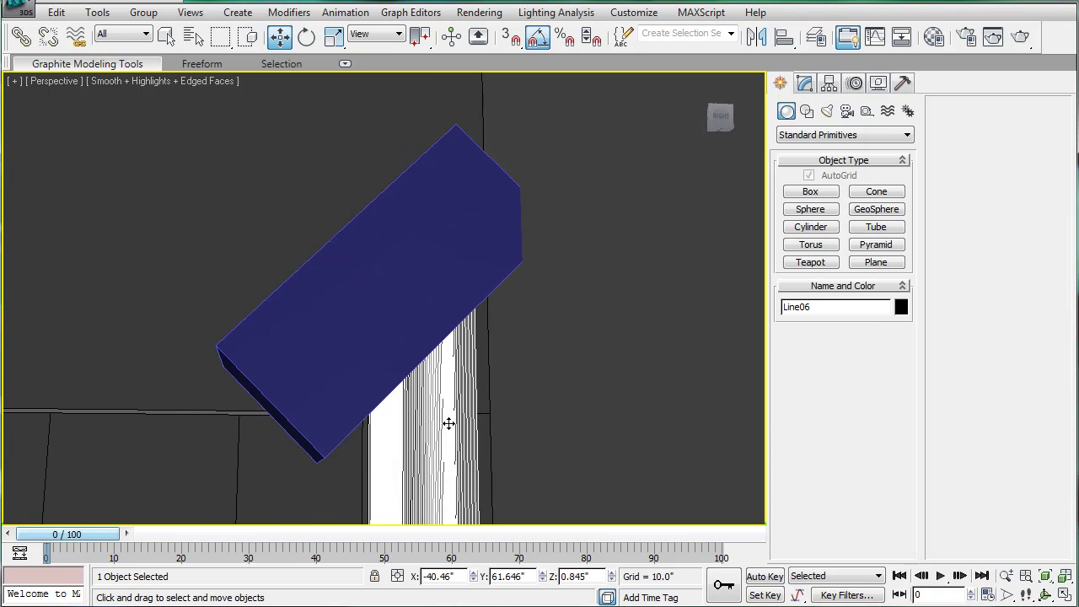
pyautogui.click(817, 137)
pyautogui.click(803, 169)
pyautogui.click(810, 279)
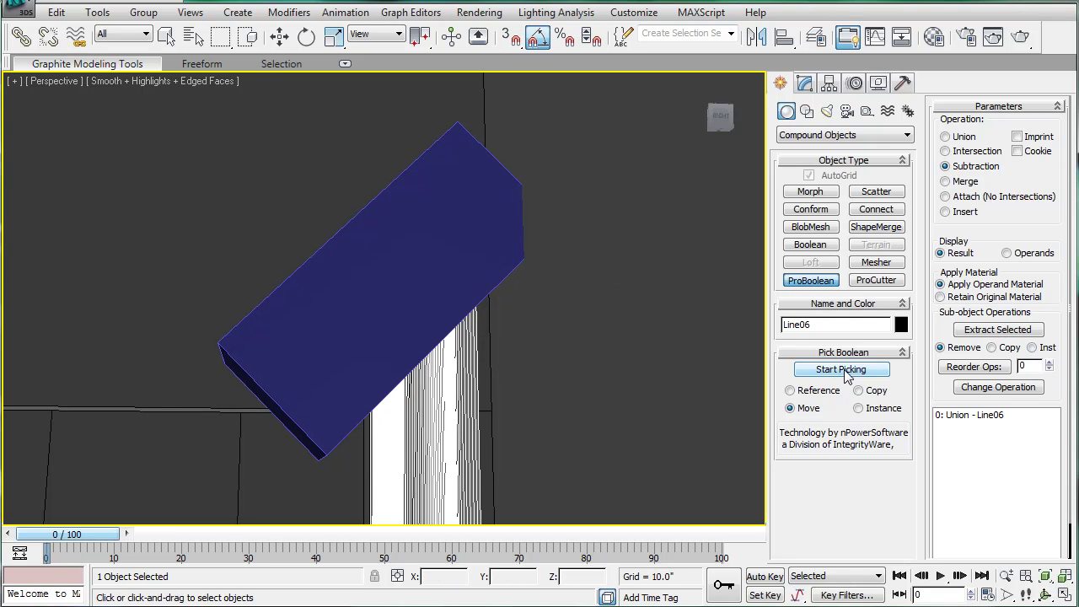
pyautogui.click(845, 371)
pyautogui.click(448, 225)
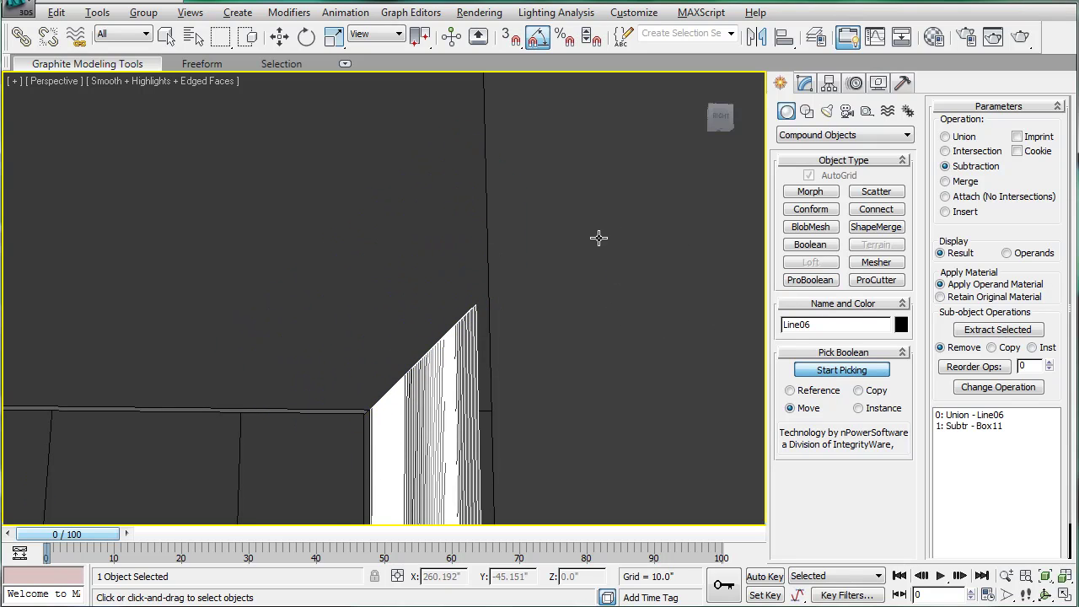
pyautogui.click(805, 84)
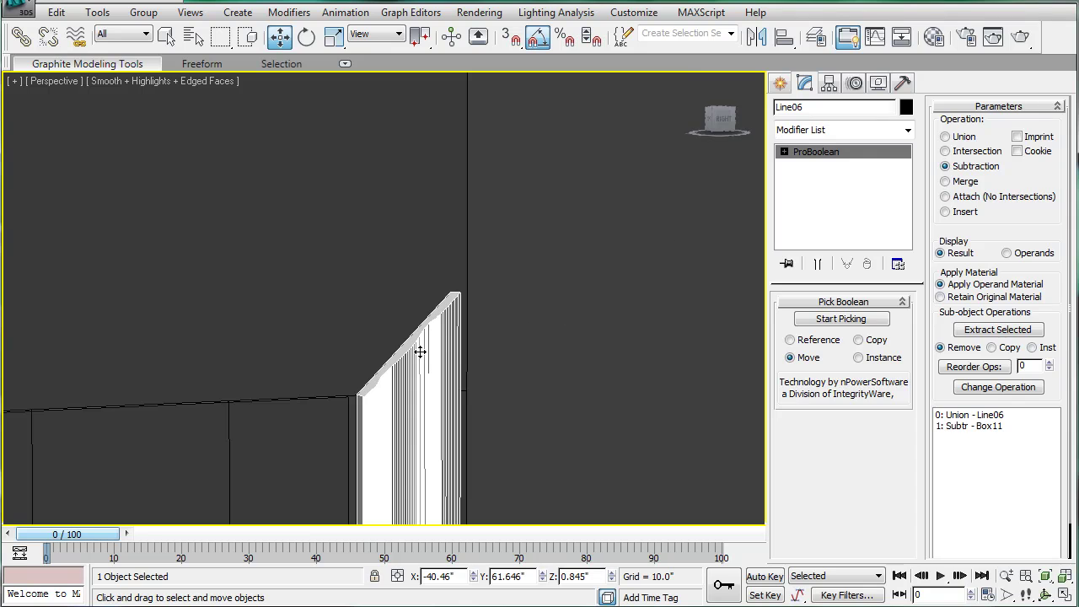
pyautogui.keyDown('alt'); pyautogui.moveTo(458, 351); pyautogui.dragTo(393, 287, button='middle'); pyautogui.keyUp('alt')
# - Centre the mitred trim's pivot on the object
pyautogui.scroll(-4, 504, 346)
pyautogui.scroll(3, 447, 365)
pyautogui.click(831, 83)
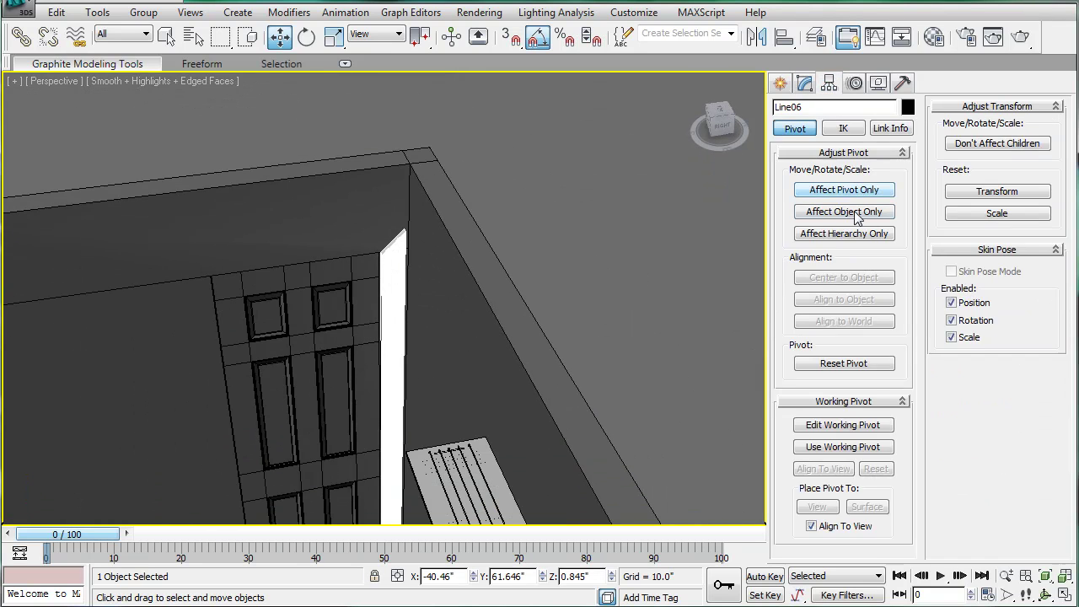
pyautogui.click(845, 192)
pyautogui.click(846, 191)
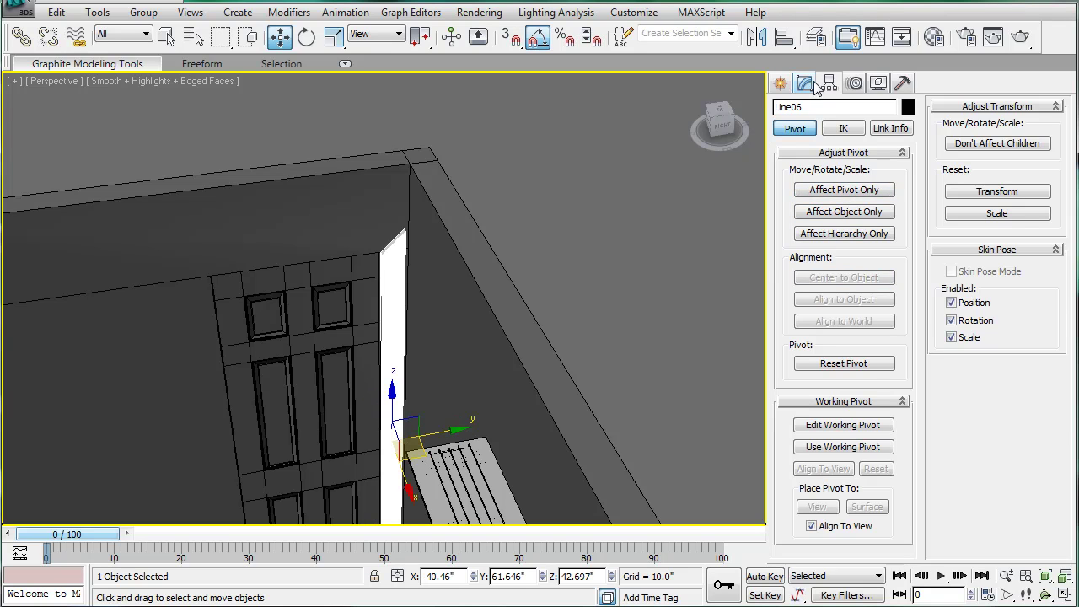
# - Convert the mitred trim from ProBoolean to an Editable Poly
pyautogui.click(805, 84)
pyautogui.hotkey('alt', 'e')
pyautogui.moveTo(530, 361); pyautogui.dragTo(537, 332, button='middle')
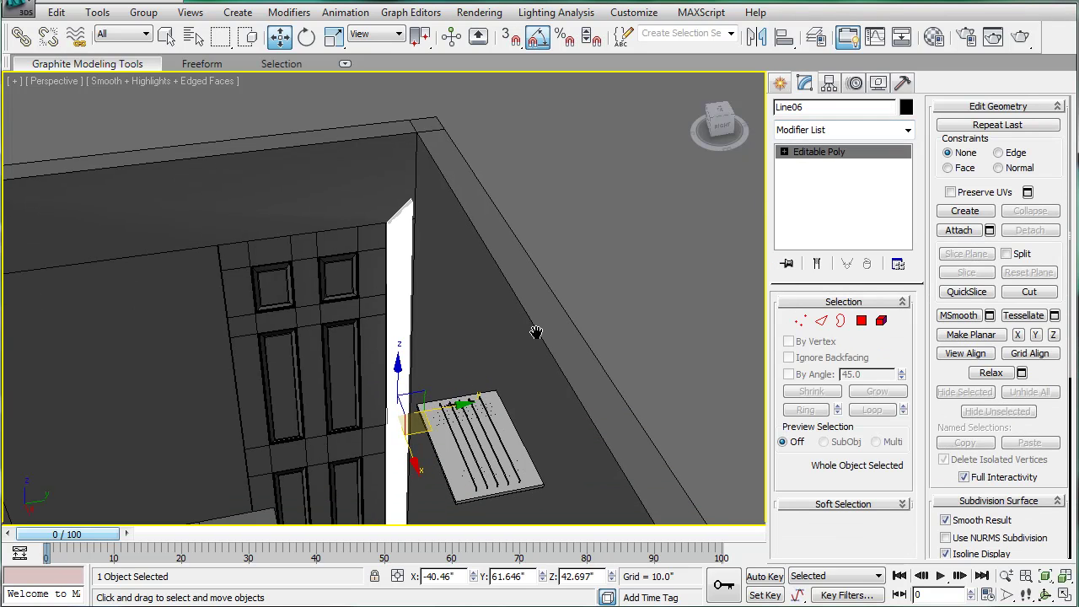
# - Copy the mitred vertical trim in front of the door and mirror the copy across the Y axis with No Clone
pyautogui.moveTo(421, 397)
pyautogui.keyDown('shift'); pyautogui.mouseDown()
pyautogui.moveTo(412, 404)
pyautogui.moveTo(290, 325)
pyautogui.mouseUp(); pyautogui.keyUp('shift')
pyautogui.click(564, 376)
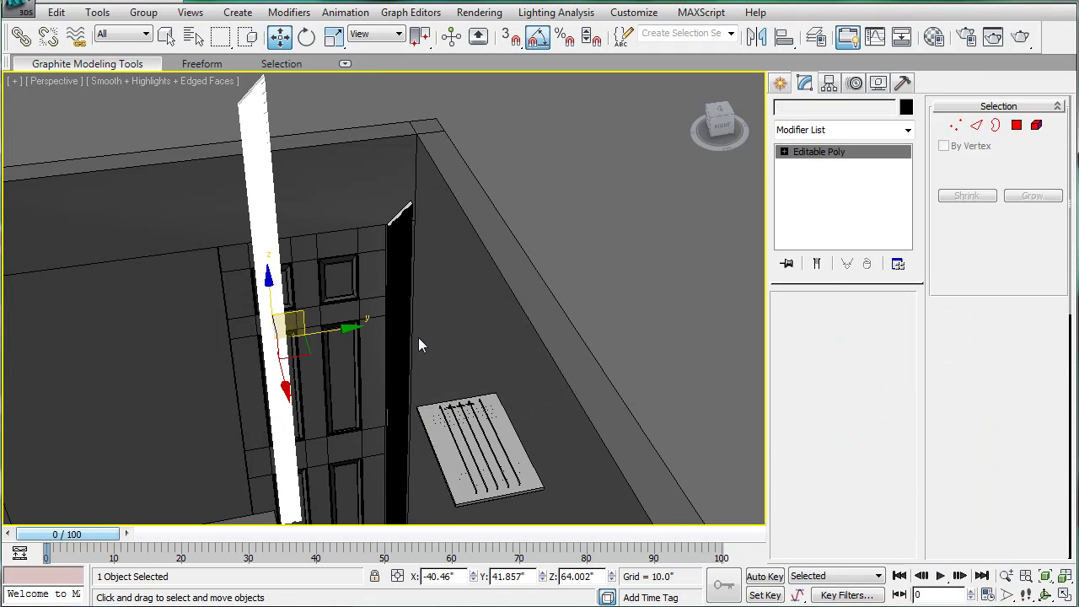
pyautogui.click(756, 38)
pyautogui.click(504, 222)
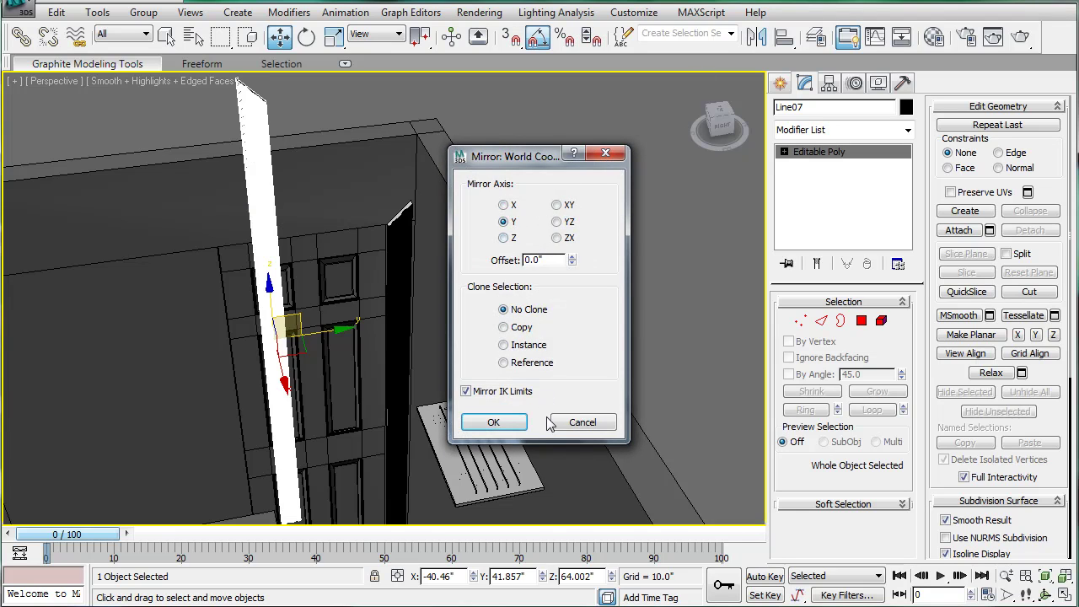
pyautogui.click(493, 423)
# - Rotate the mirrored trim copy to horizontal and move it above the door so its mitre meets the vertical trim
pyautogui.press('e')
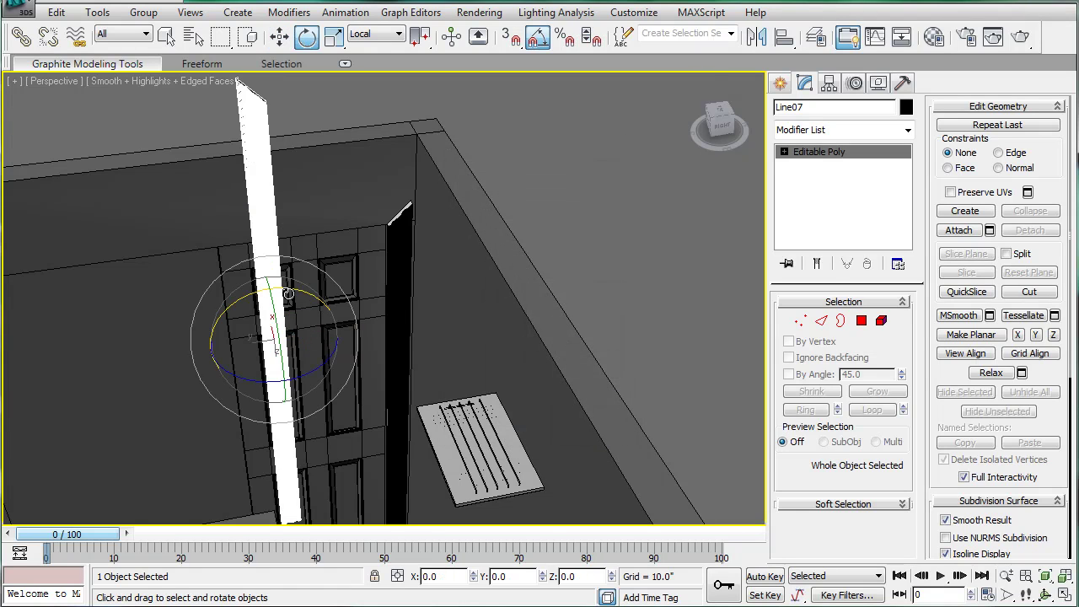
pyautogui.moveTo(288, 294); pyautogui.dragTo(365, 297)
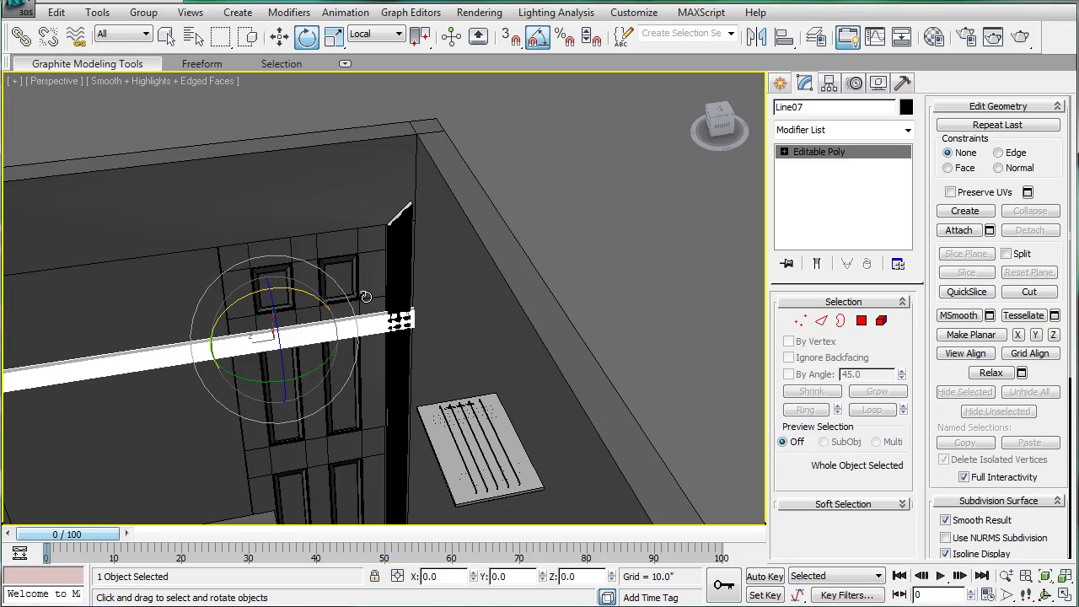
pyautogui.press('w')
pyautogui.moveTo(299, 315); pyautogui.dragTo(343, 224)
pyautogui.scroll(8, 343, 224)
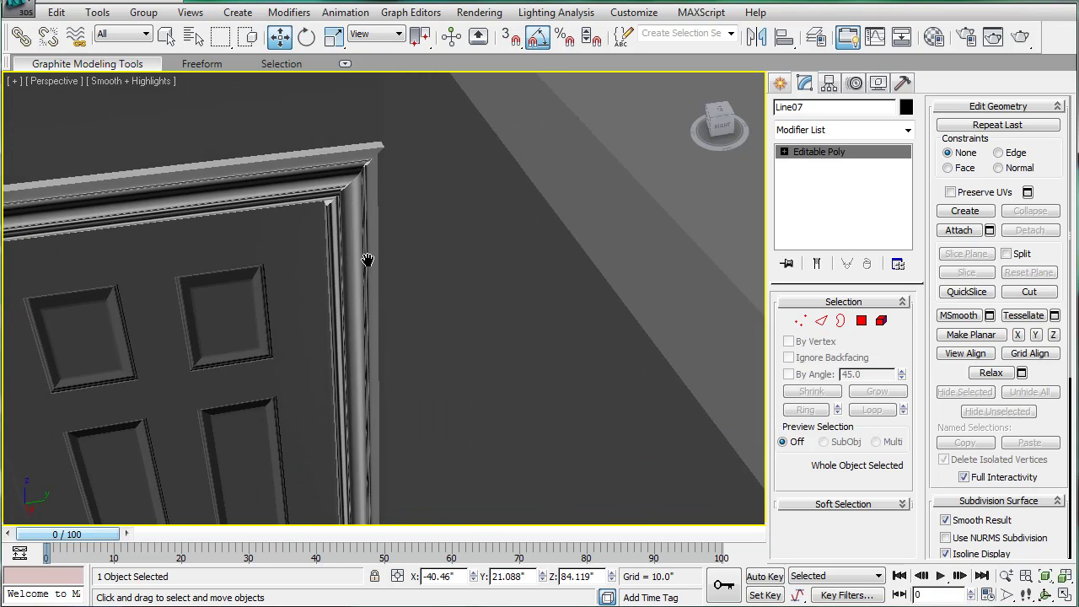
# - Nudge the header trim slightly along Y towards the vertical trim and examine the mitred corner up close
pyautogui.scroll(-10, 412, 291)
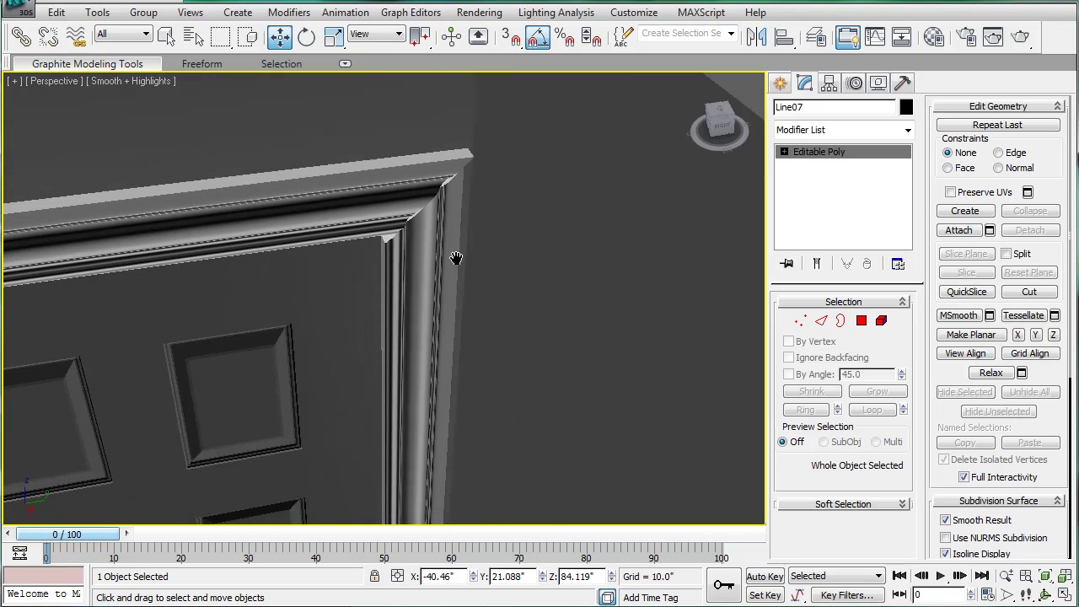
pyautogui.moveTo(87, 293)
pyautogui.mouseDown()
pyautogui.moveTo(68, 294)
pyautogui.moveTo(79, 293)
pyautogui.mouseUp()
pyautogui.keyDown('alt'); pyautogui.moveTo(324, 279); pyautogui.dragTo(307, 239, button='middle'); pyautogui.keyUp('alt')
pyautogui.scroll(6, 307, 238)
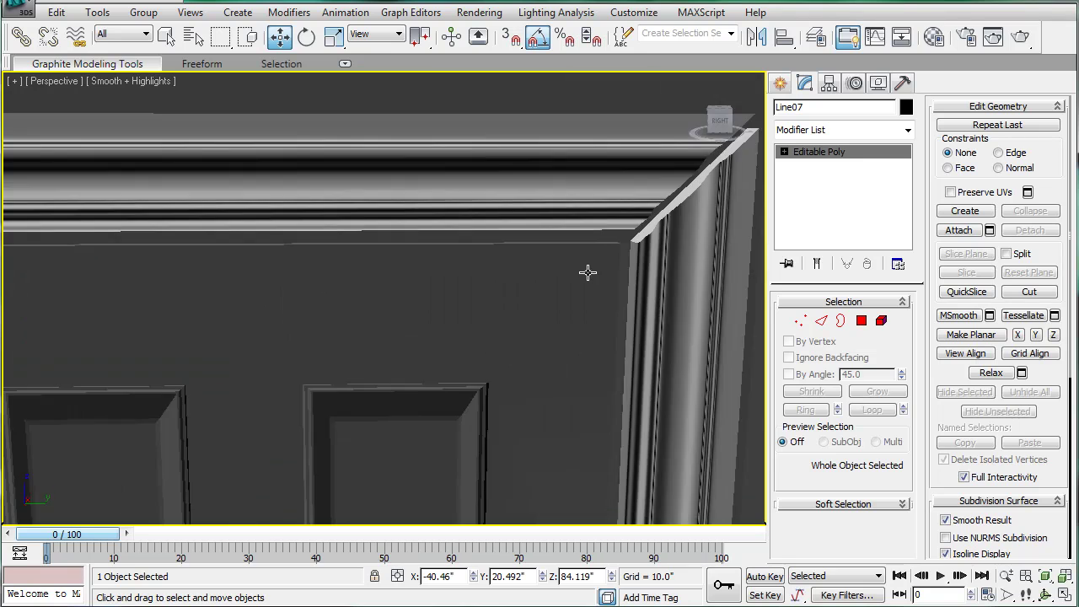
pyautogui.moveTo(588, 273); pyautogui.dragTo(357, 287, button='middle')
pyautogui.scroll(2, 358, 289)
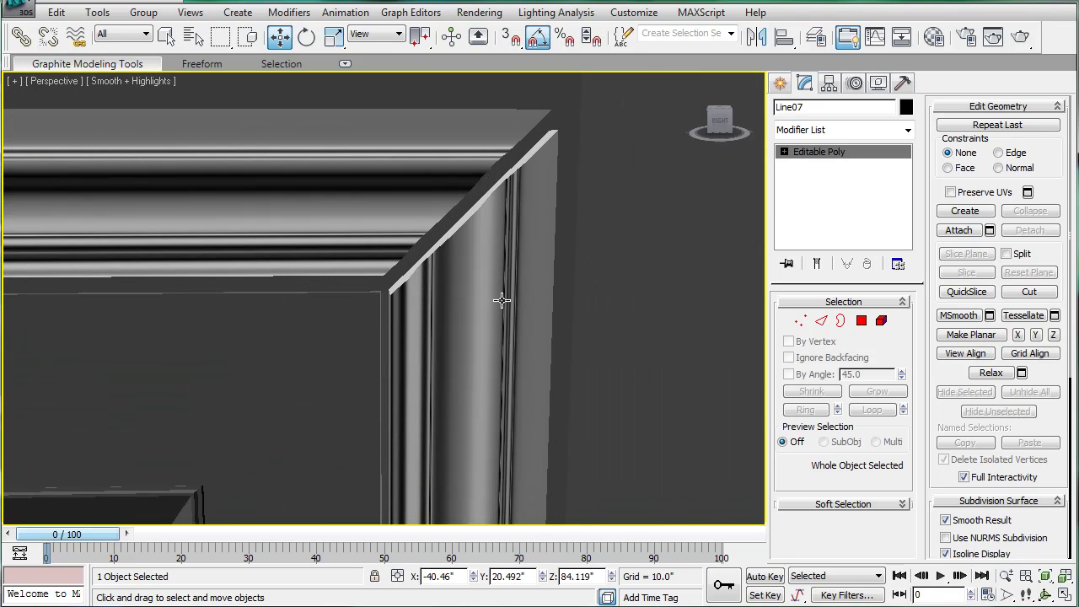
pyautogui.moveTo(502, 300)
pyautogui.keyDown('alt'); pyautogui.mouseDown(button='middle')
pyautogui.moveTo(444, 292)
pyautogui.moveTo(540, 298)
pyautogui.moveTo(562, 275)
pyautogui.moveTo(463, 245)
pyautogui.moveTo(416, 311)
pyautogui.moveTo(502, 311)
pyautogui.mouseUp(button='middle'); pyautogui.keyUp('alt')
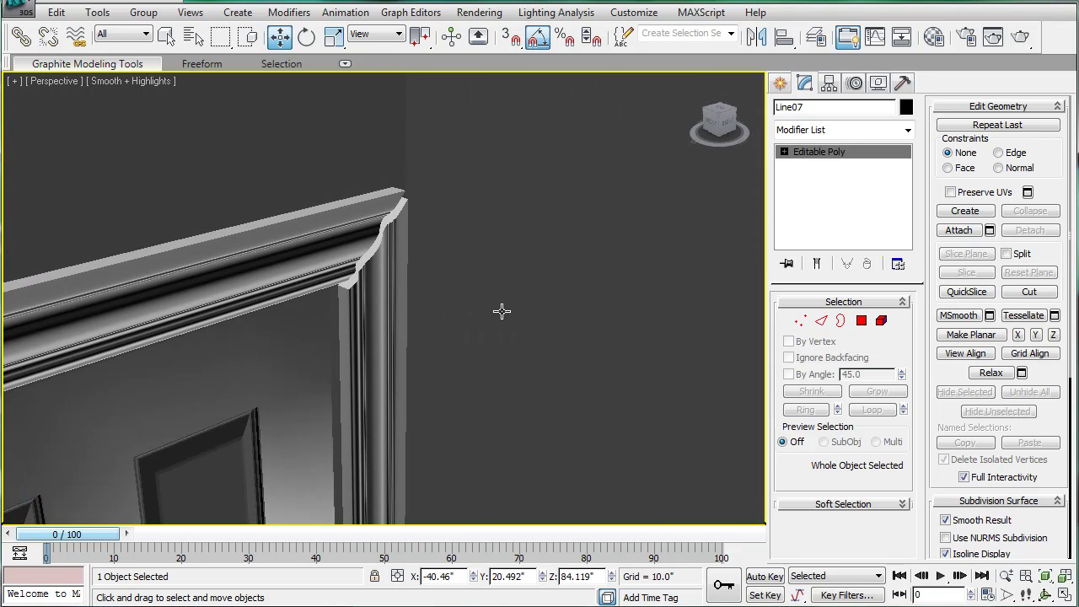
# - In the Left wireframe view, shift the header trim so its mitred end lines up with the vertical trim's top
pyautogui.press('l')
pyautogui.scroll(4, 434, 299)
pyautogui.press('F3')
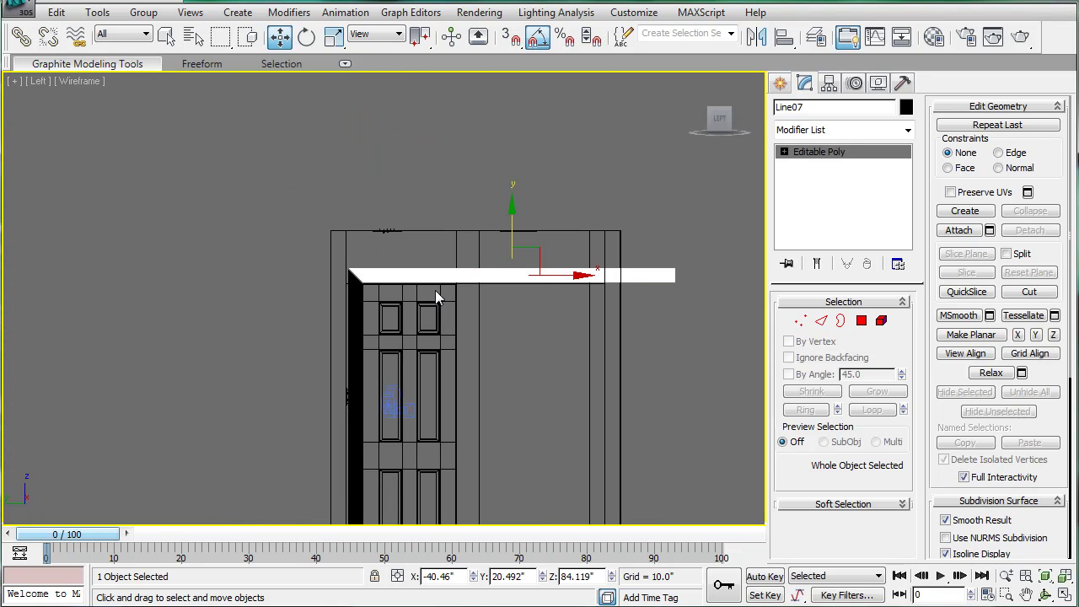
pyautogui.scroll(3, 496, 319)
pyautogui.scroll(3, 380, 258)
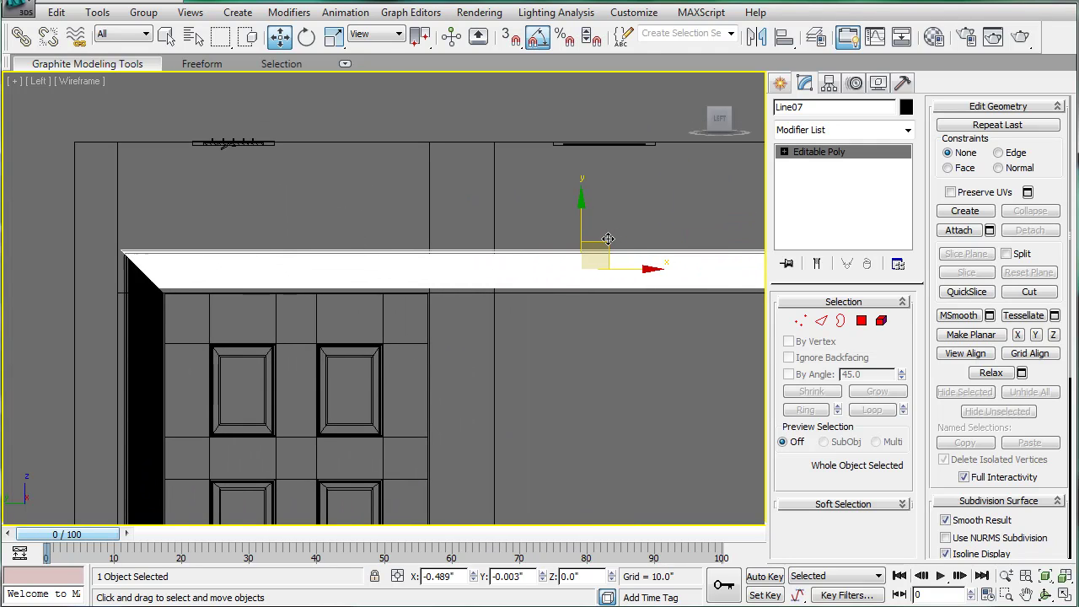
pyautogui.scroll(3, 210, 253)
pyautogui.scroll(2, 309, 227)
pyautogui.moveTo(344, 271); pyautogui.dragTo(349, 284)
# - Fine-tune the header trim's position until its mitred edge coincides with the vertical trim's slanted edge
pyautogui.scroll(6, 307, 249)
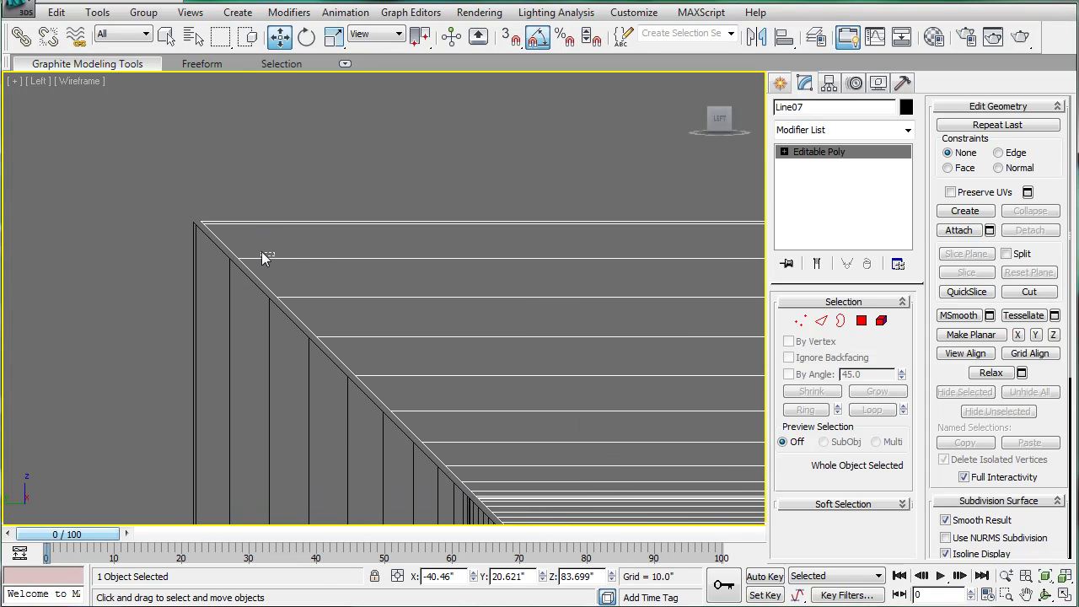
pyautogui.click(261, 251)
pyautogui.click(276, 223)
pyautogui.moveTo(276, 223); pyautogui.dragTo(284, 225)
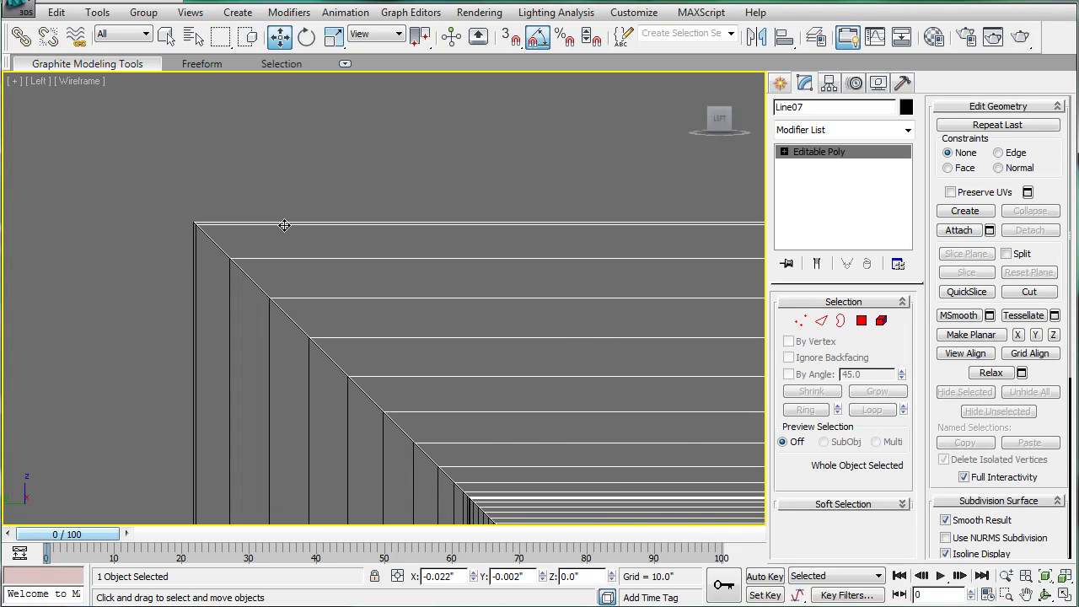
pyautogui.scroll(-6, 369, 283)
pyautogui.scroll(-5, 494, 284)
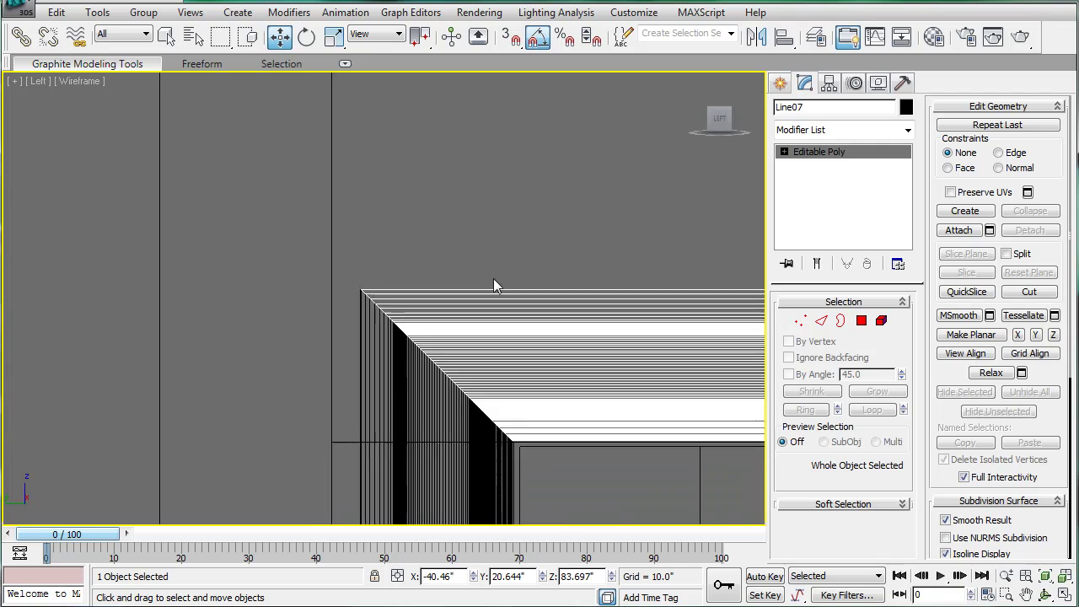
# - Shorten the header trim by moving its square-end vertices along X to a point just past the doorway's opposite edge
pyautogui.click(807, 327)
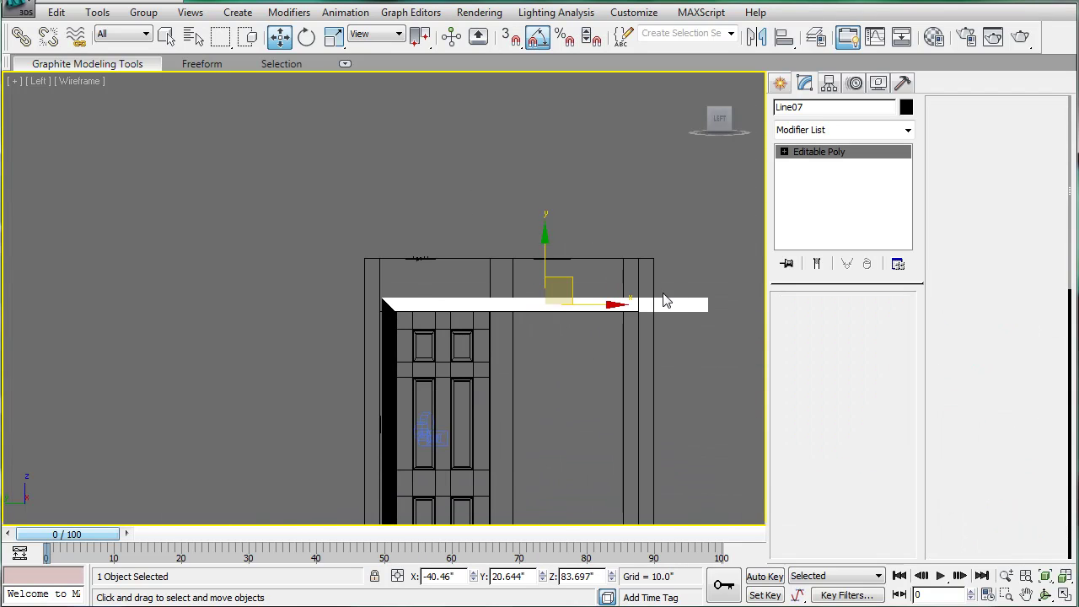
pyautogui.moveTo(667, 301); pyautogui.dragTo(525, 309, button='middle')
pyautogui.moveTo(521, 263); pyautogui.dragTo(356, 327)
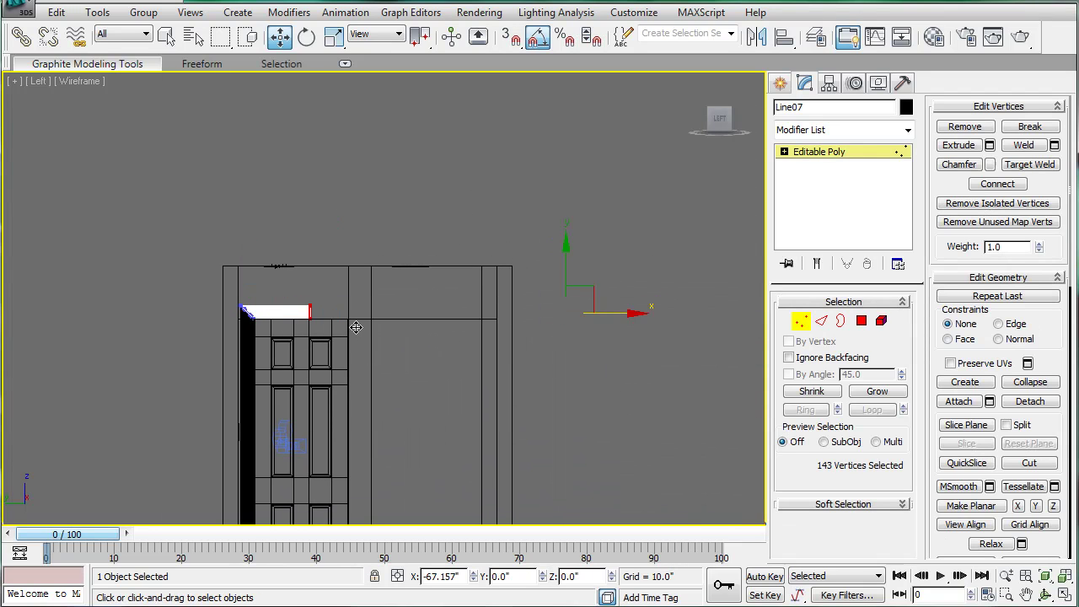
pyautogui.scroll(10, 371, 323)
pyautogui.moveTo(301, 289); pyautogui.dragTo(643, 233, button='middle')
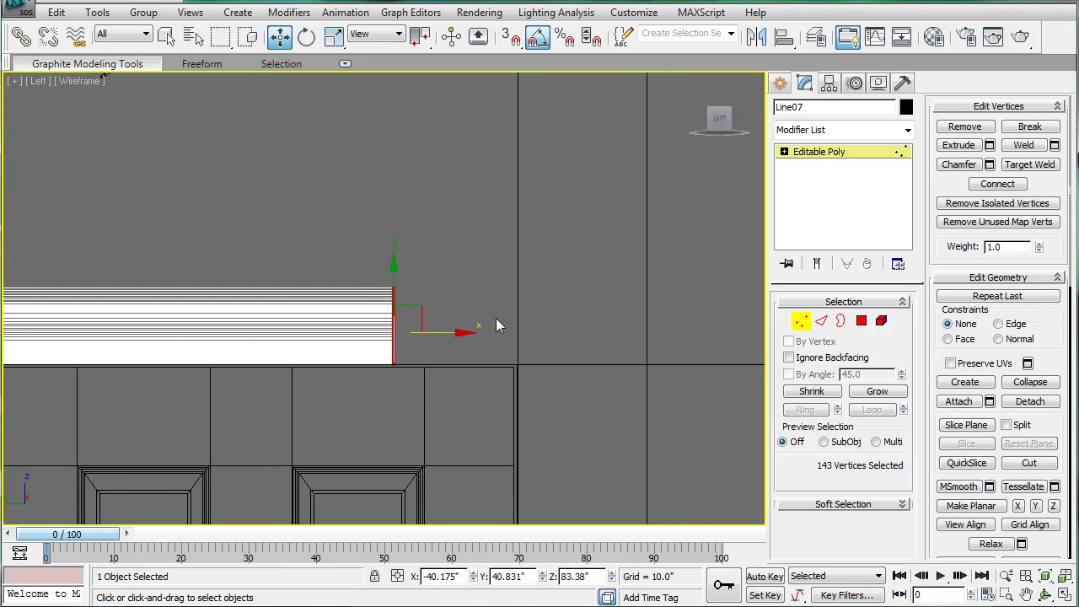
pyautogui.moveTo(445, 333); pyautogui.dragTo(684, 334)
pyautogui.click(815, 152)
# - Create a standard box above the header trim's square end, wide enough to overlap the doorway's second upper corner
pyautogui.click(779, 83)
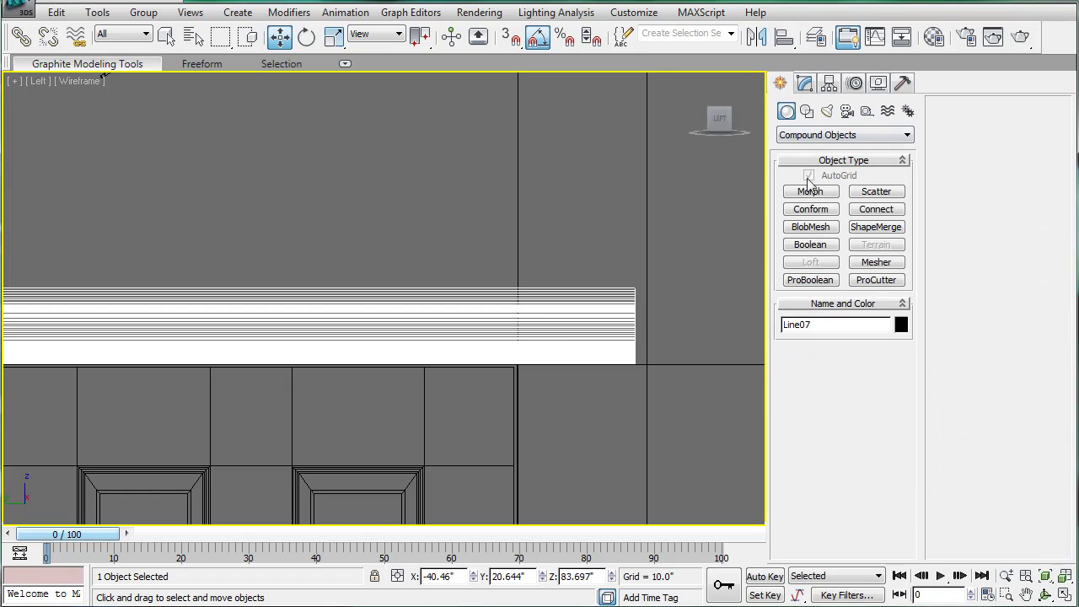
pyautogui.click(796, 136)
pyautogui.click(805, 147)
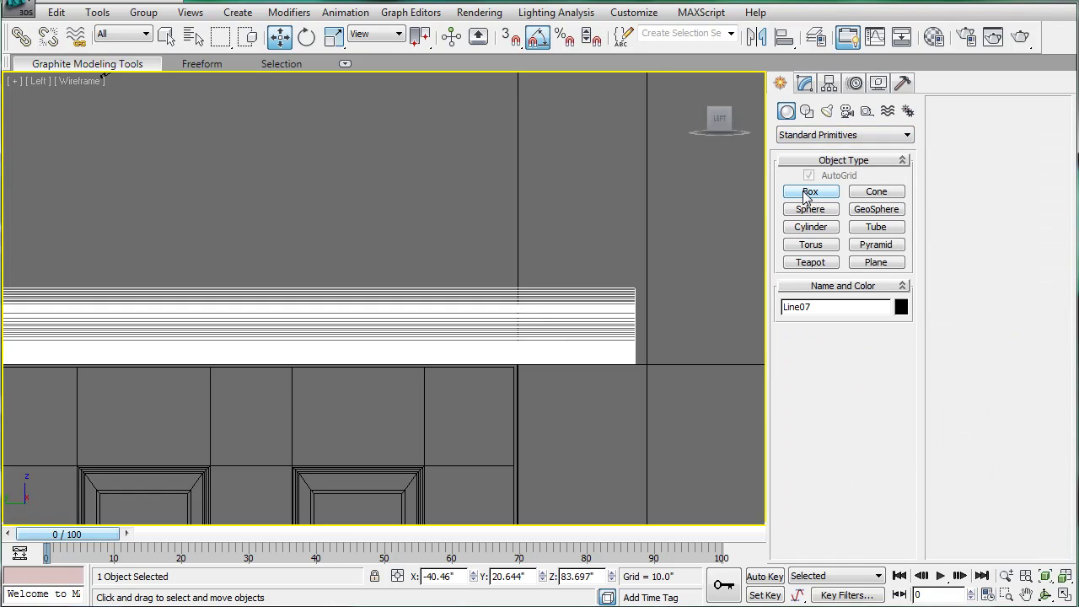
pyautogui.click(807, 193)
pyautogui.scroll(-2, 525, 254)
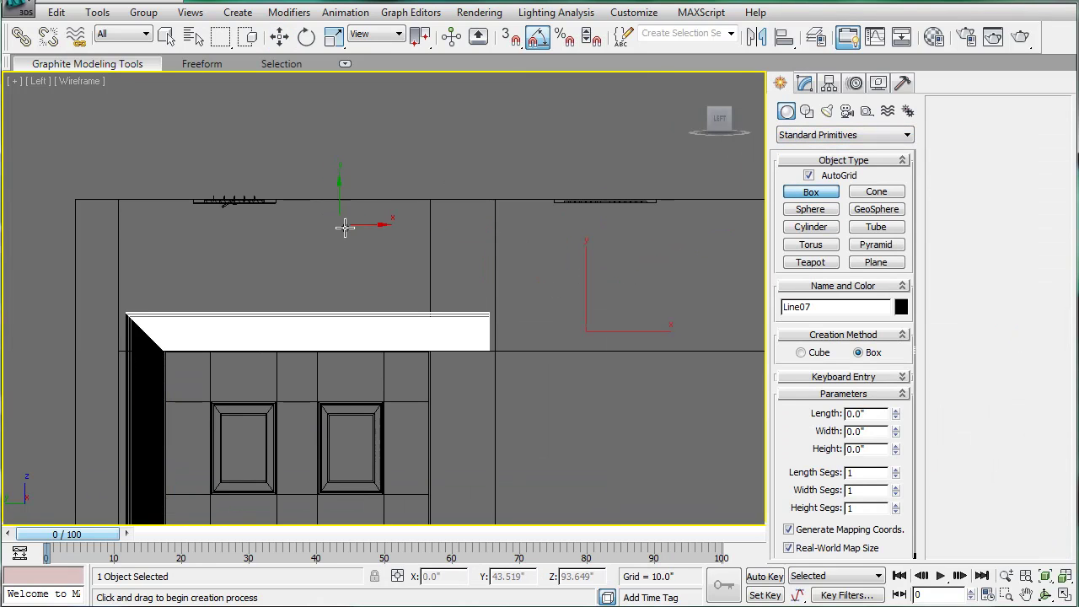
pyautogui.moveTo(352, 230); pyautogui.dragTo(556, 289)
pyautogui.click(564, 107)
# - Rotate the new box to a diagonal slant that rises away from the door, matching the opposite mitre
pyautogui.press('e')
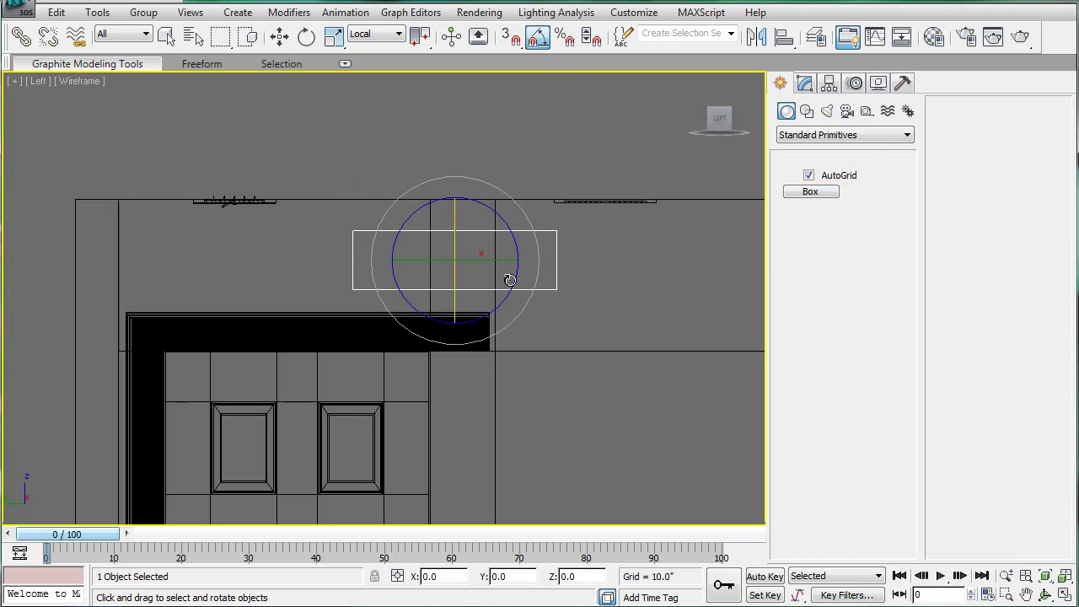
pyautogui.moveTo(494, 197); pyautogui.dragTo(510, 103)
pyautogui.moveTo(515, 289); pyautogui.dragTo(507, 227, button='middle')
# - Move the slanted box over the header trim's square end so its upper edge passes through the doorway's upper corner
pyautogui.press('w')
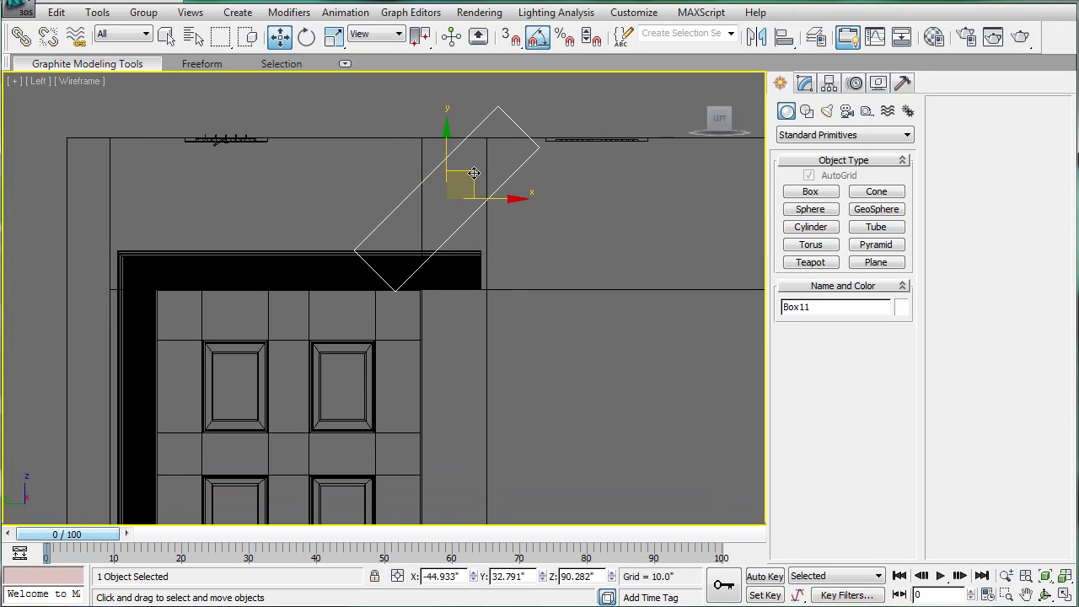
pyautogui.moveTo(474, 173); pyautogui.dragTo(492, 288)
pyautogui.scroll(5, 532, 236)
pyautogui.moveTo(532, 236); pyautogui.dragTo(289, 244, button='middle')
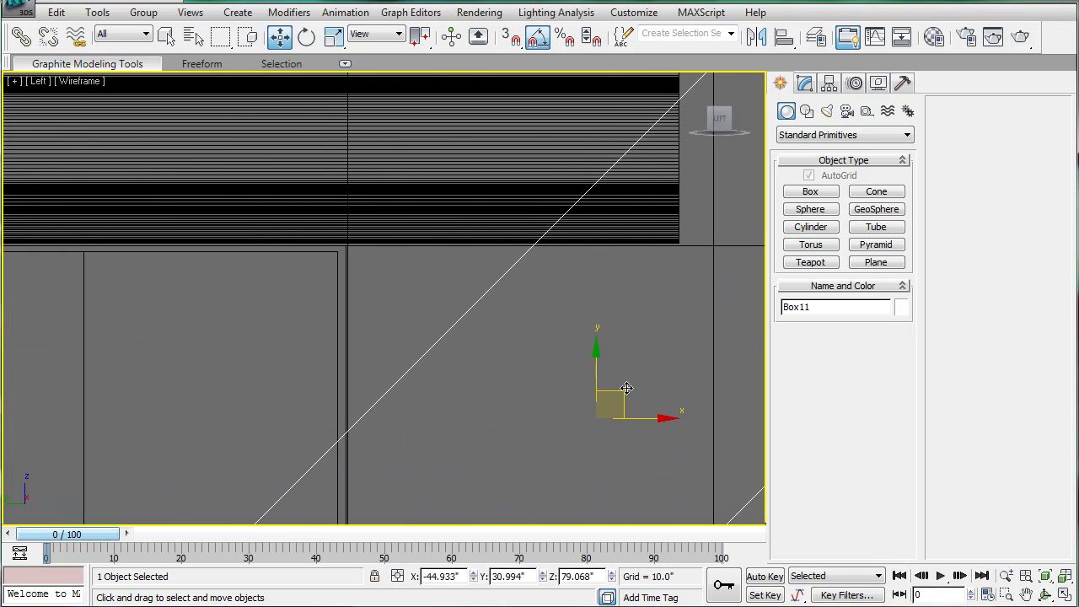
pyautogui.moveTo(626, 388); pyautogui.dragTo(624, 211)
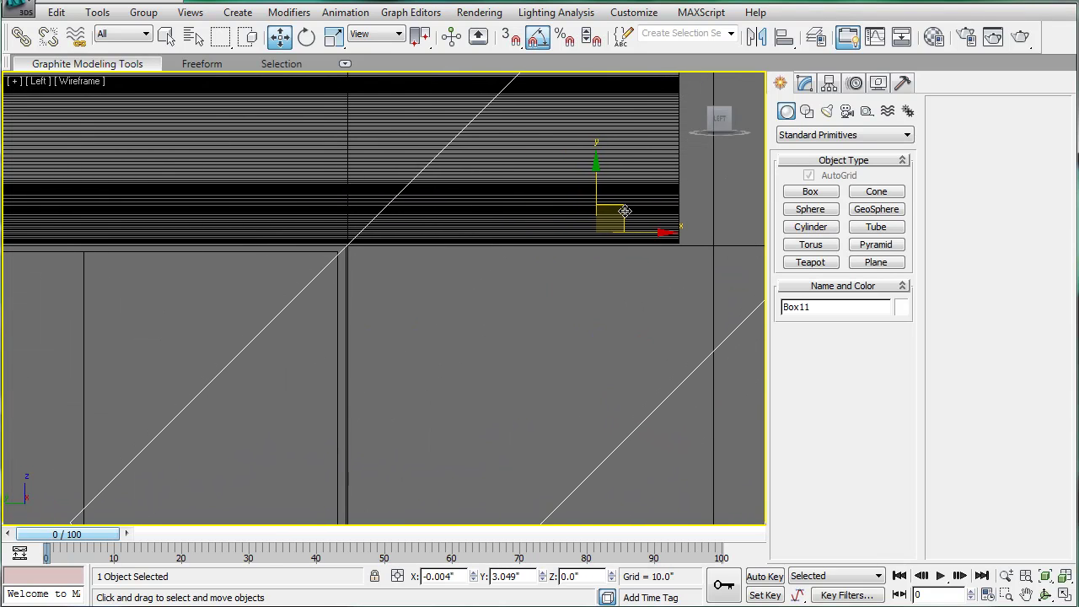
pyautogui.scroll(-4, 613, 233)
pyautogui.moveTo(372, 279); pyautogui.dragTo(559, 294, button='middle')
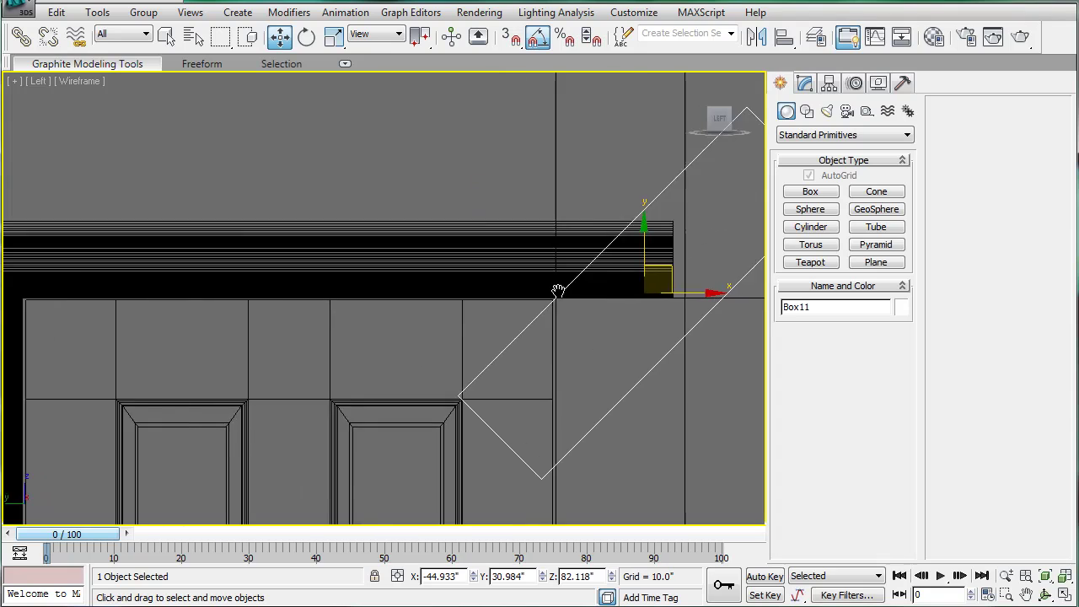
# - Switch to the shaded Perspective view and frame the slanted box at an angle to examine its depth
pyautogui.scroll(-4, 552, 296)
pyautogui.press('p')
pyautogui.scroll(-2, 518, 334)
pyautogui.press('F3')
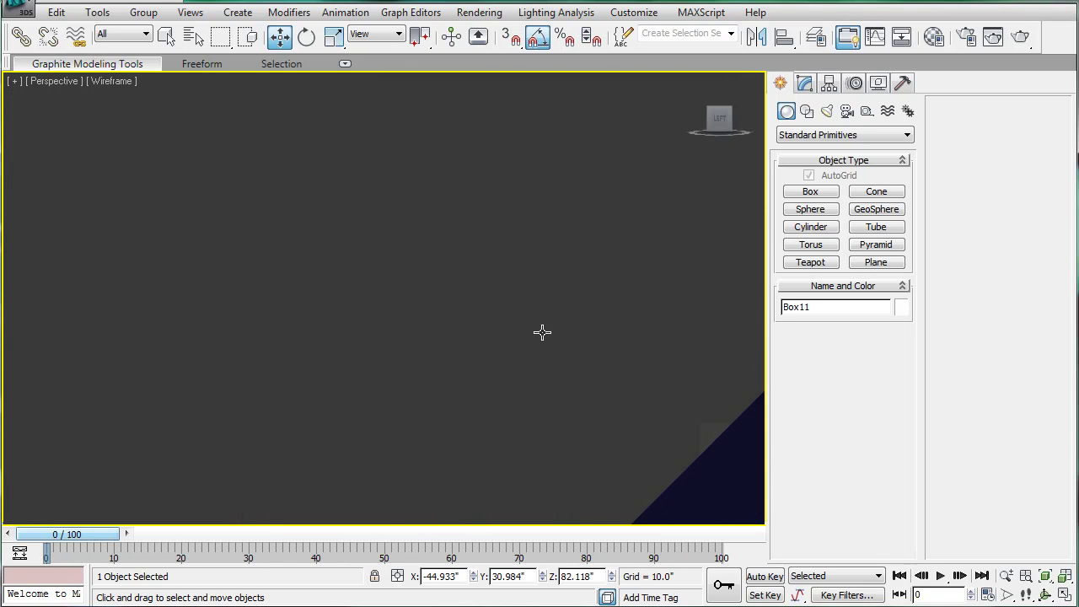
pyautogui.scroll(-6, 533, 349)
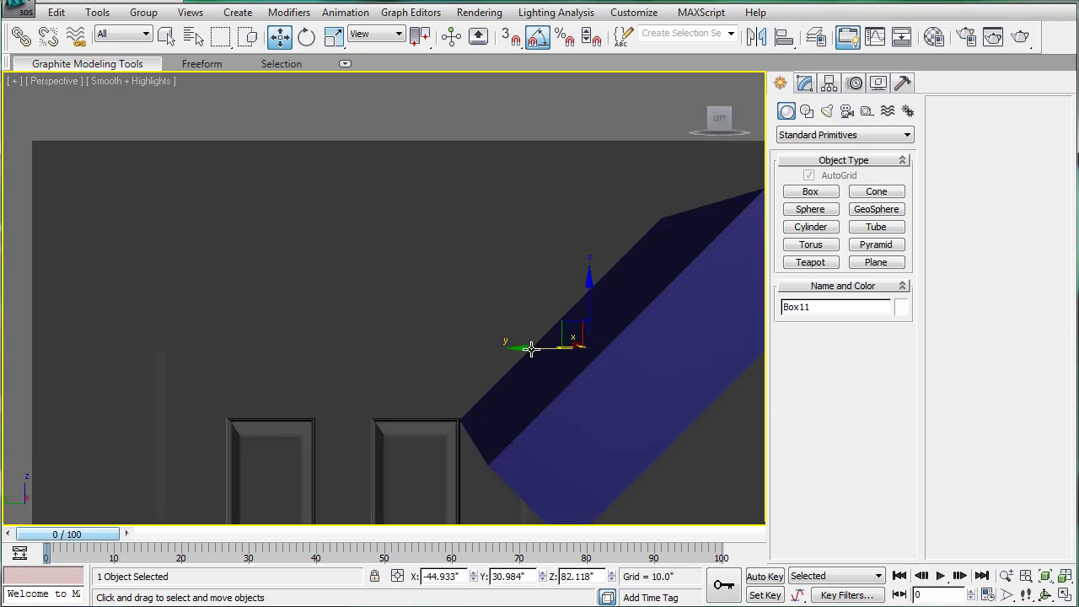
pyautogui.press('z')
pyautogui.keyDown('alt'); pyautogui.moveTo(538, 357); pyautogui.dragTo(525, 295, button='middle'); pyautogui.keyUp('alt')
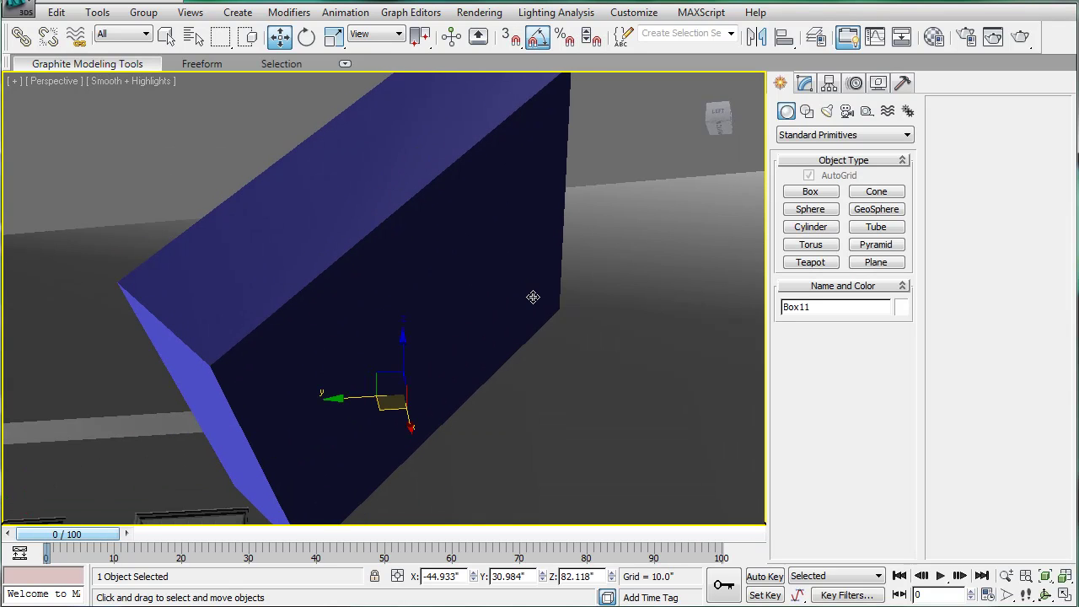